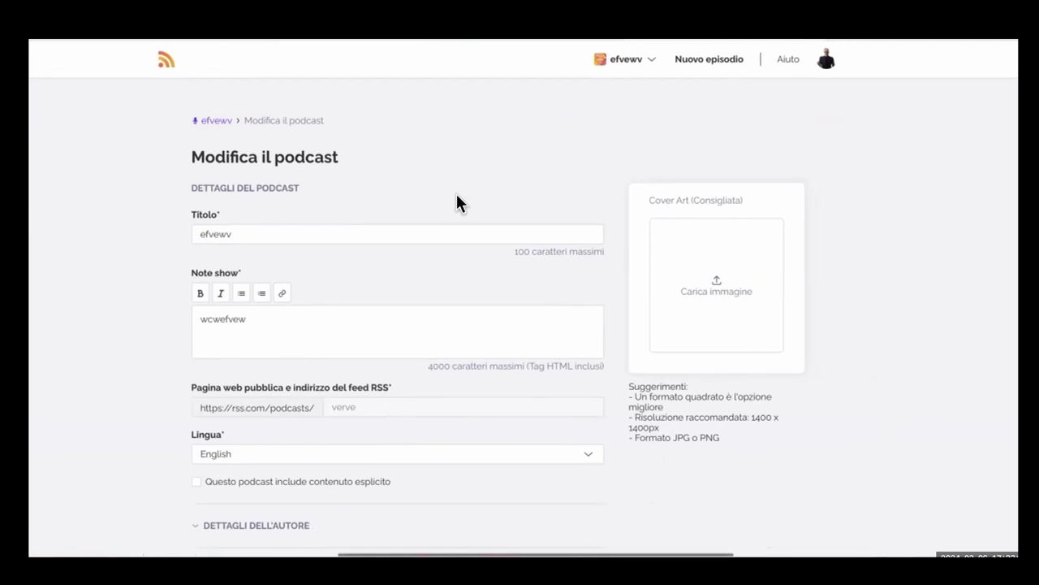
Step: Leave the podcast editing form and return to the podcast's overview page
{"action": "scroll", "coordinate": [457, 195], "scroll_direction": "down", "scroll_amount": 2}
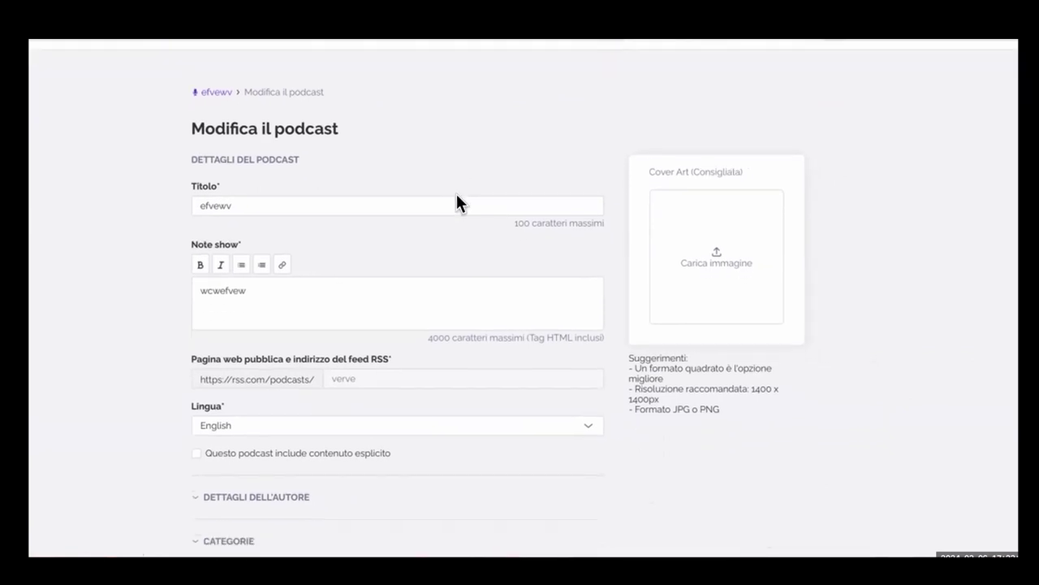
{"action": "scroll", "coordinate": [455, 203], "scroll_direction": "left", "scroll_amount": 1}
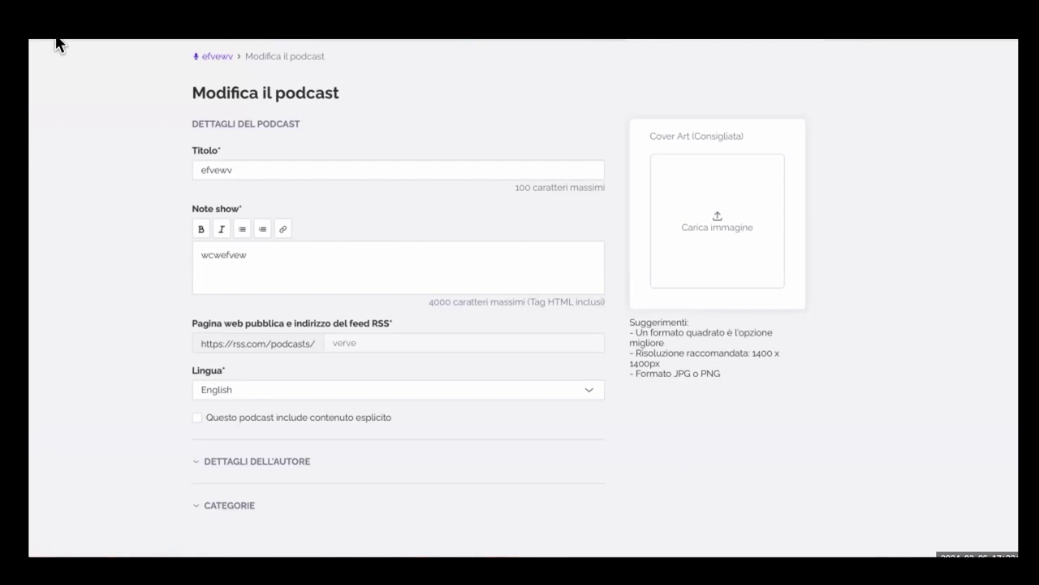
{"action": "key", "text": "alt+Left"}
{"action": "scroll", "coordinate": [747, 166], "scroll_direction": "right", "scroll_amount": 5}
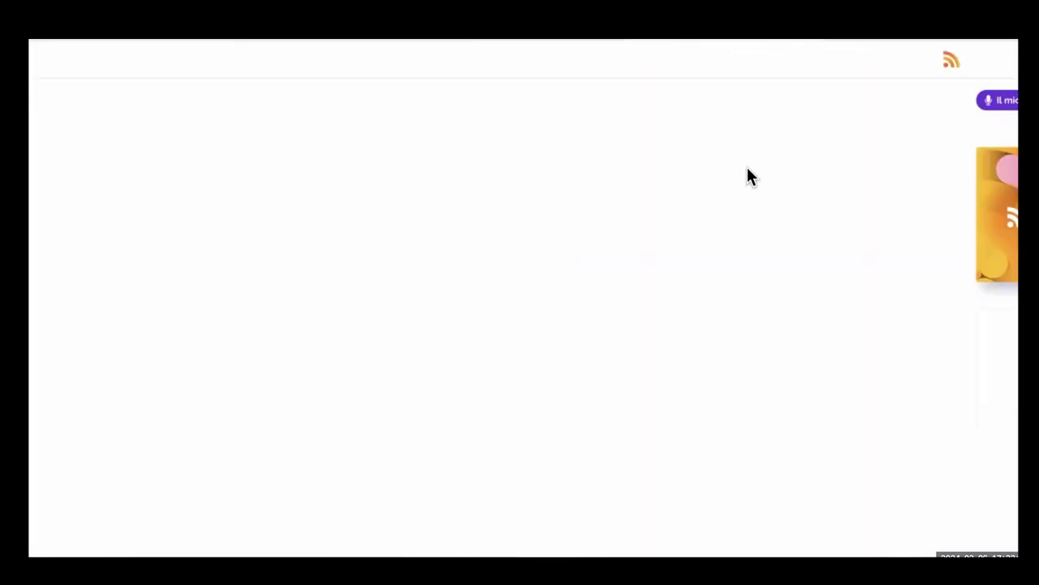
{"action": "scroll", "coordinate": [748, 177], "scroll_direction": "left", "scroll_amount": 5}
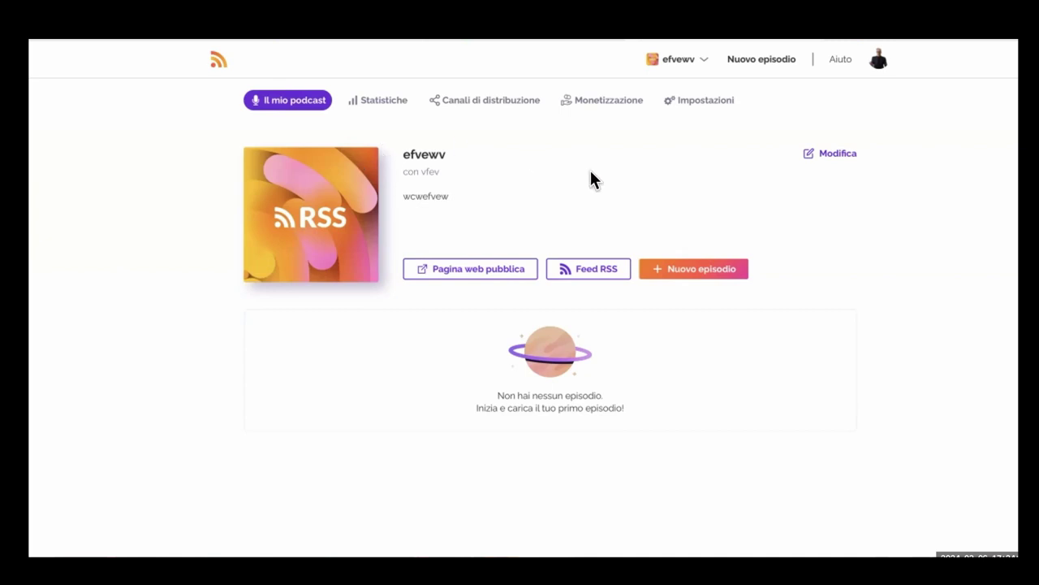
Step: Open the podcast for editing and examine its title, show notes, cover art, feed address and language fields
{"action": "left_click", "coordinate": [838, 155]}
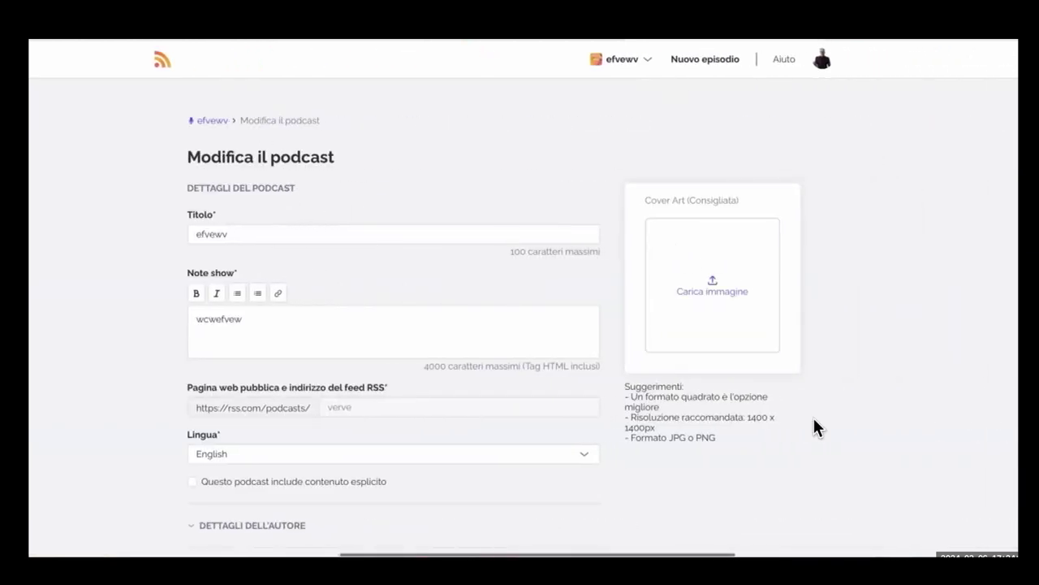
{"action": "scroll", "coordinate": [878, 410], "scroll_direction": "down", "scroll_amount": 3}
{"action": "scroll", "coordinate": [878, 410], "scroll_direction": "up", "scroll_amount": 2}
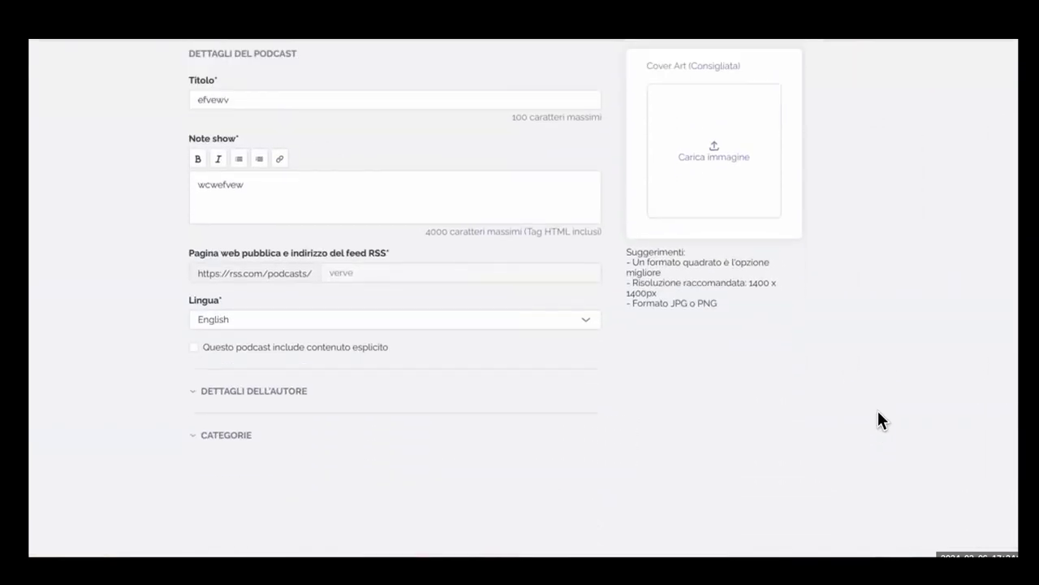
{"action": "scroll", "coordinate": [878, 411], "scroll_direction": "up", "scroll_amount": 1}
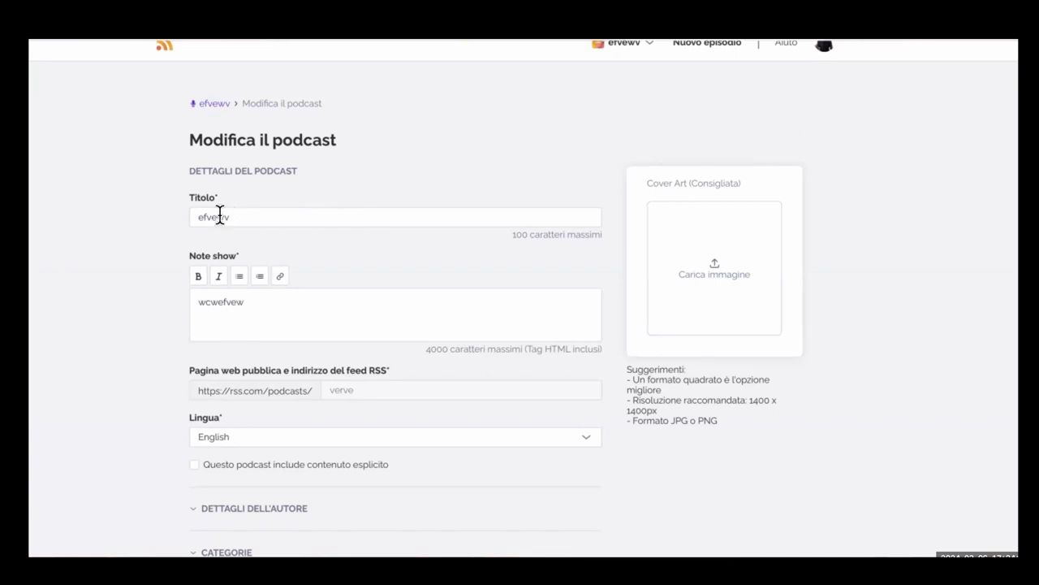
{"action": "scroll", "coordinate": [349, 244], "scroll_direction": "down", "scroll_amount": 1}
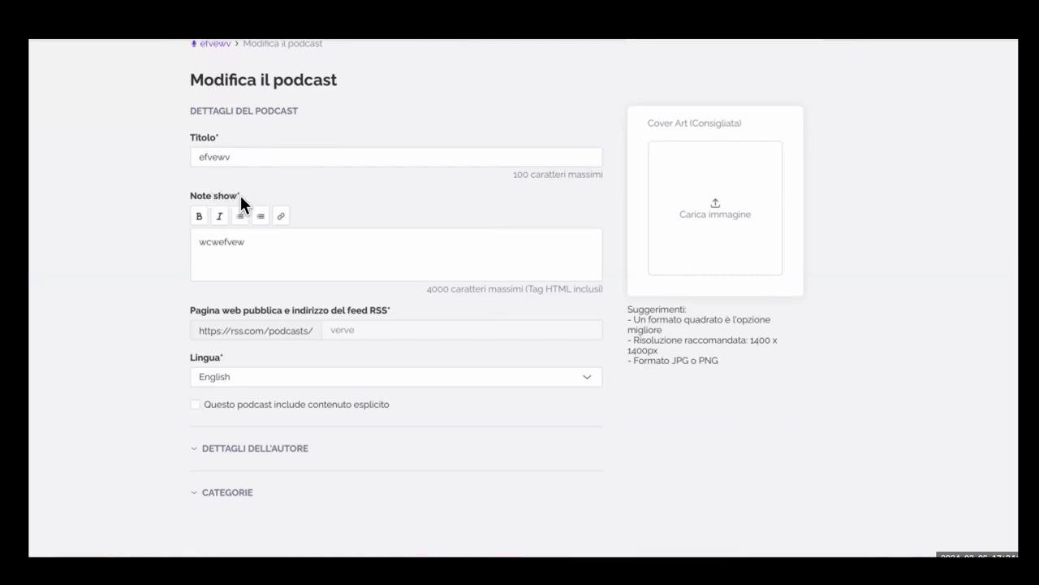
{"action": "scroll", "coordinate": [260, 195], "scroll_direction": "down", "scroll_amount": 1}
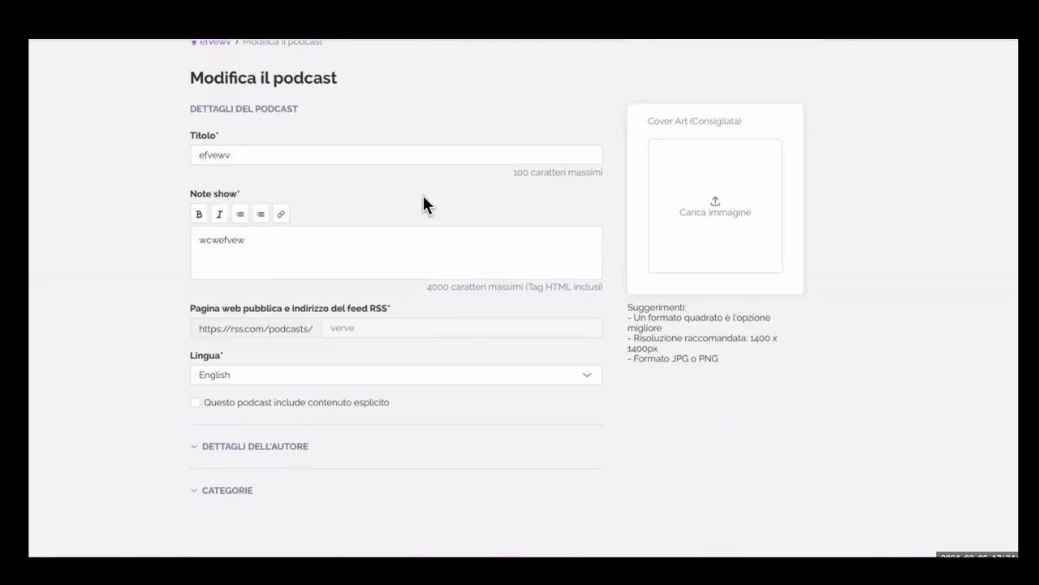
{"action": "scroll", "coordinate": [423, 205], "scroll_direction": "left", "scroll_amount": 1}
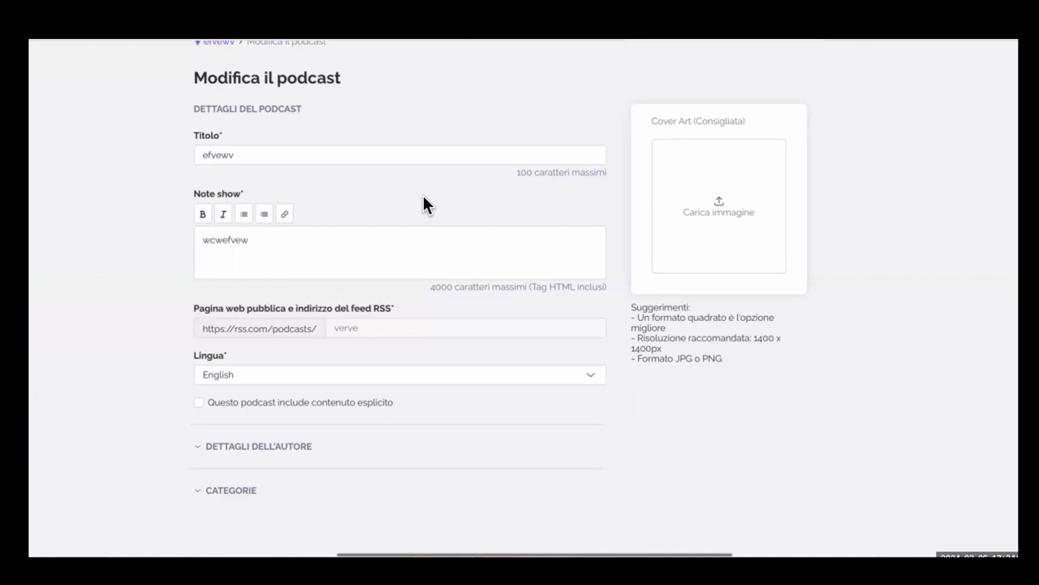
{"action": "scroll", "coordinate": [219, 212], "scroll_direction": "left", "scroll_amount": 1}
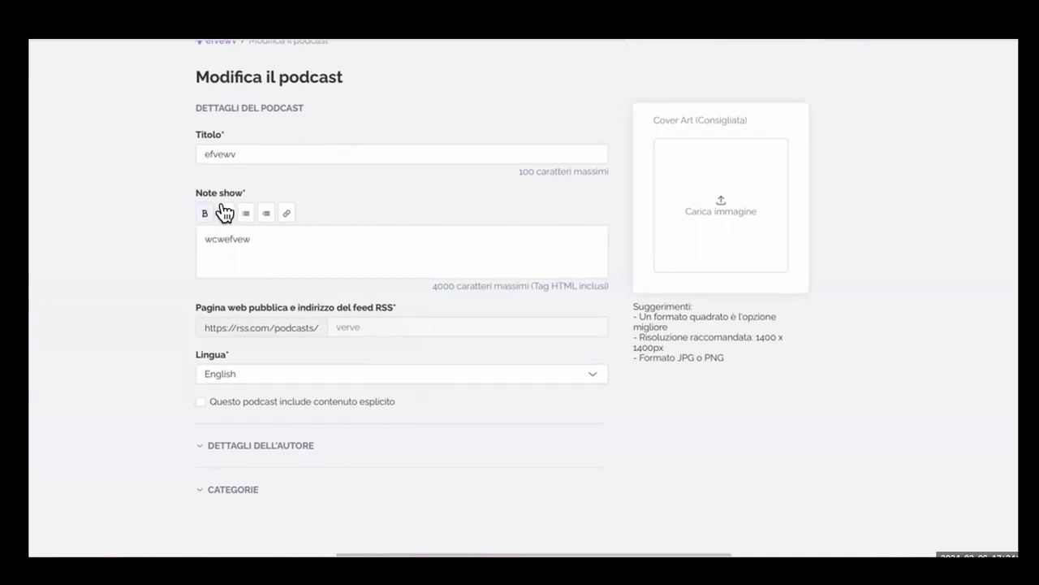
{"action": "scroll", "coordinate": [256, 245], "scroll_direction": "down", "scroll_amount": 1}
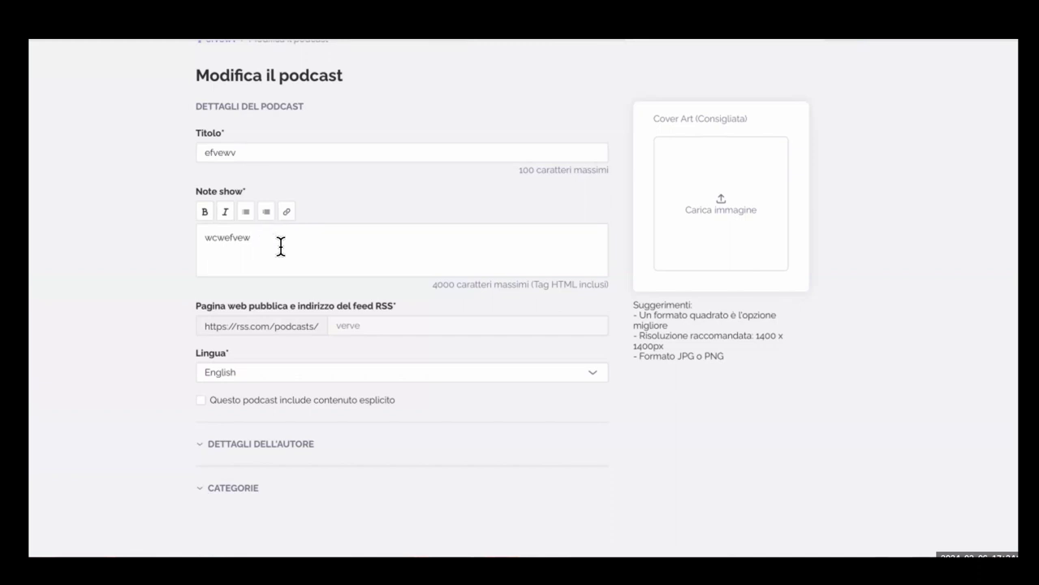
{"action": "scroll", "coordinate": [281, 244], "scroll_direction": "down", "scroll_amount": 1}
{"action": "scroll", "coordinate": [281, 244], "scroll_direction": "down", "scroll_amount": 1}
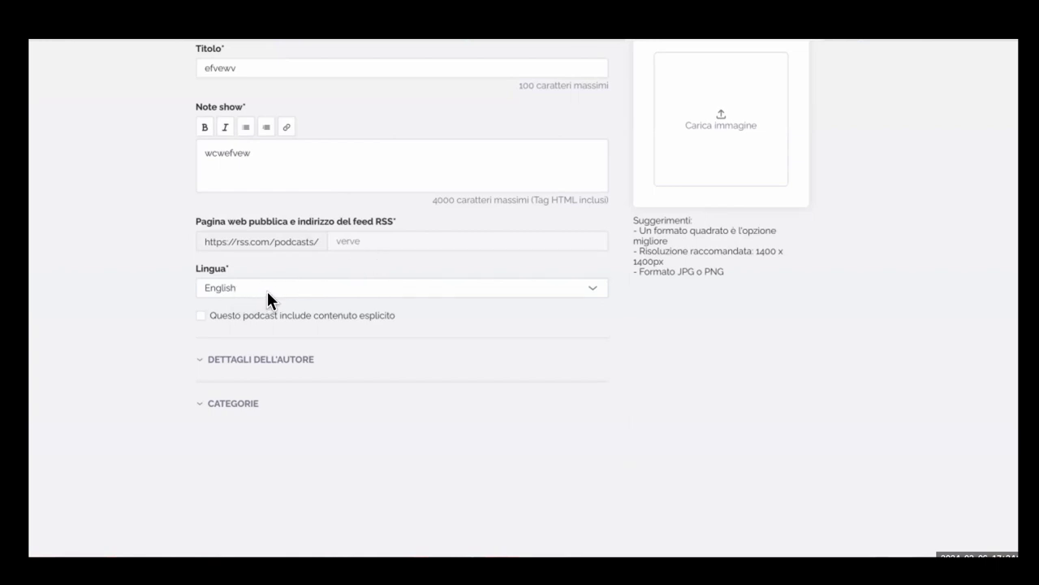
Step: Expand the author details and categories sections of the podcast form and view their fields
{"action": "scroll", "coordinate": [268, 299], "scroll_direction": "down", "scroll_amount": 2}
{"action": "left_click", "coordinate": [202, 244]}
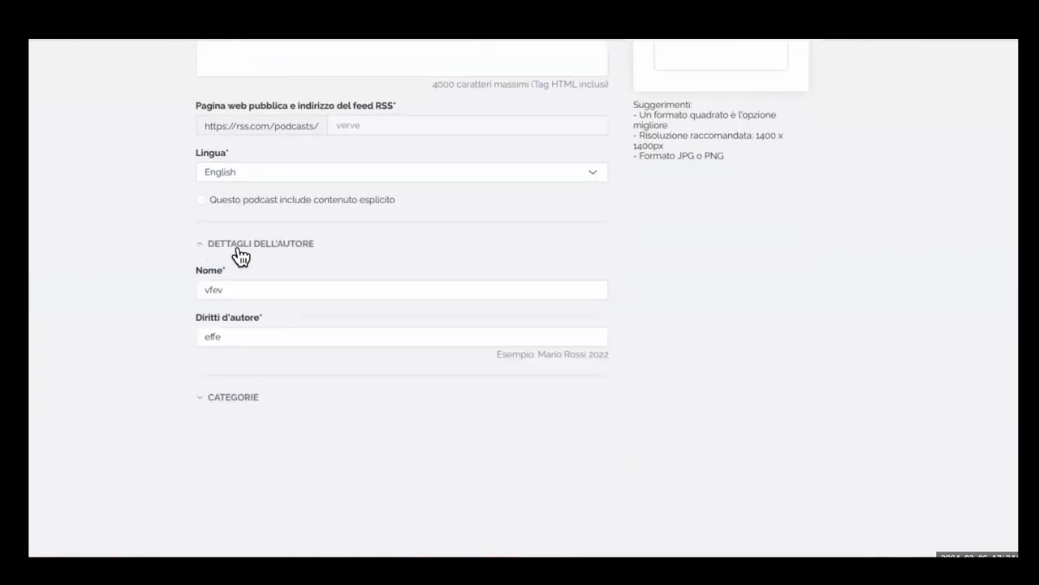
{"action": "left_click", "coordinate": [214, 398]}
{"action": "scroll", "coordinate": [382, 395], "scroll_direction": "down", "scroll_amount": 3}
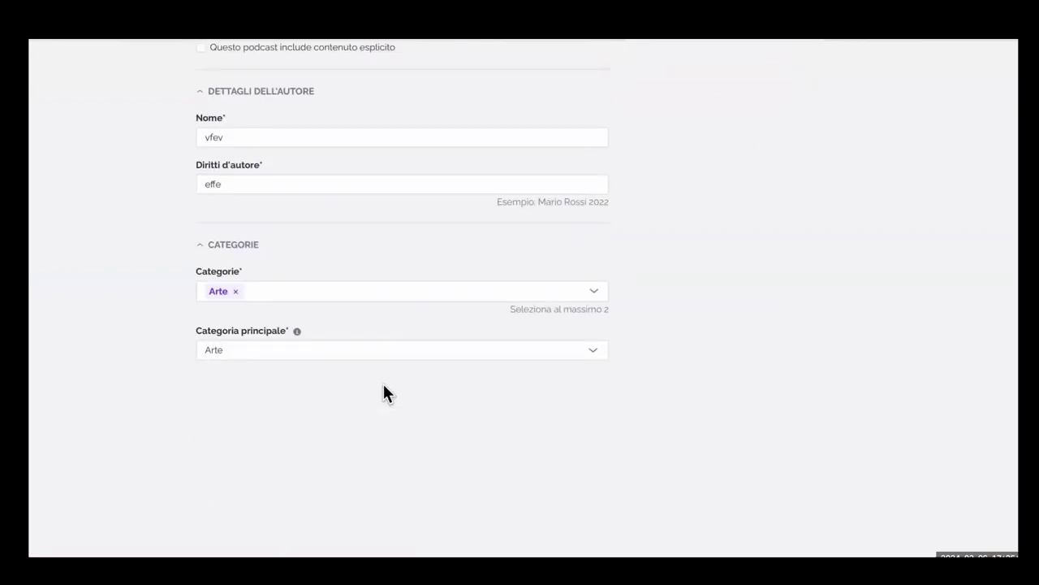
Step: Review the whole podcast form, from title and show notes through author name and copyright to the main category
{"action": "scroll", "coordinate": [384, 385], "scroll_direction": "up", "scroll_amount": 8}
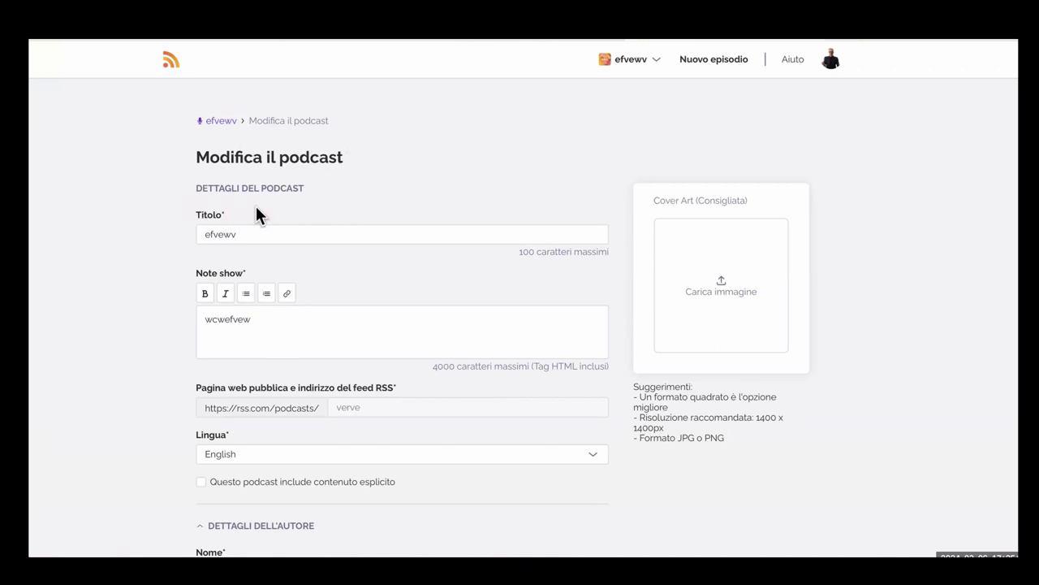
{"action": "scroll", "coordinate": [258, 205], "scroll_direction": "down", "scroll_amount": 1}
{"action": "scroll", "coordinate": [325, 211], "scroll_direction": "down", "scroll_amount": 2}
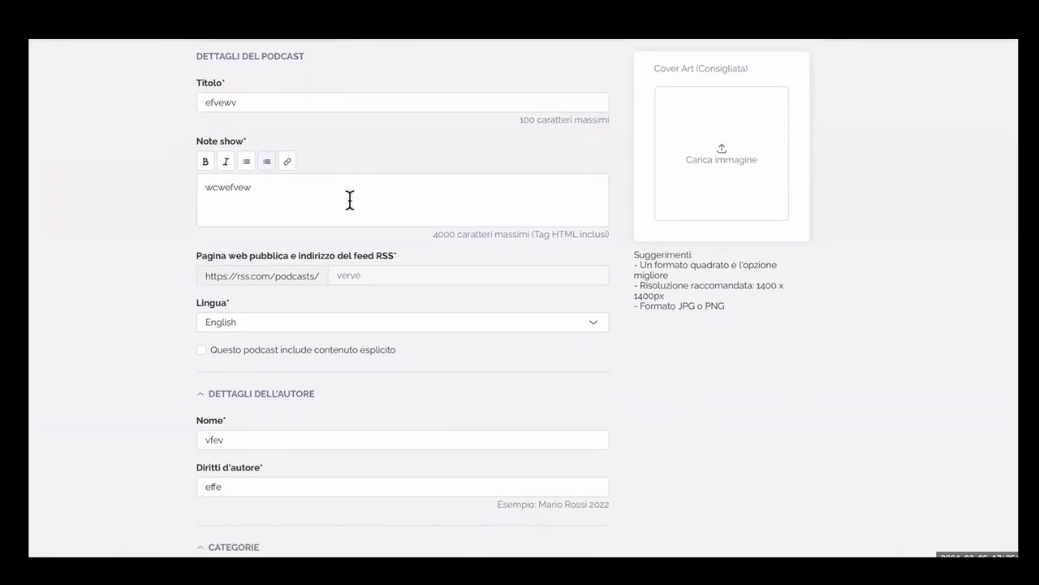
{"action": "scroll", "coordinate": [350, 201], "scroll_direction": "down", "scroll_amount": 2}
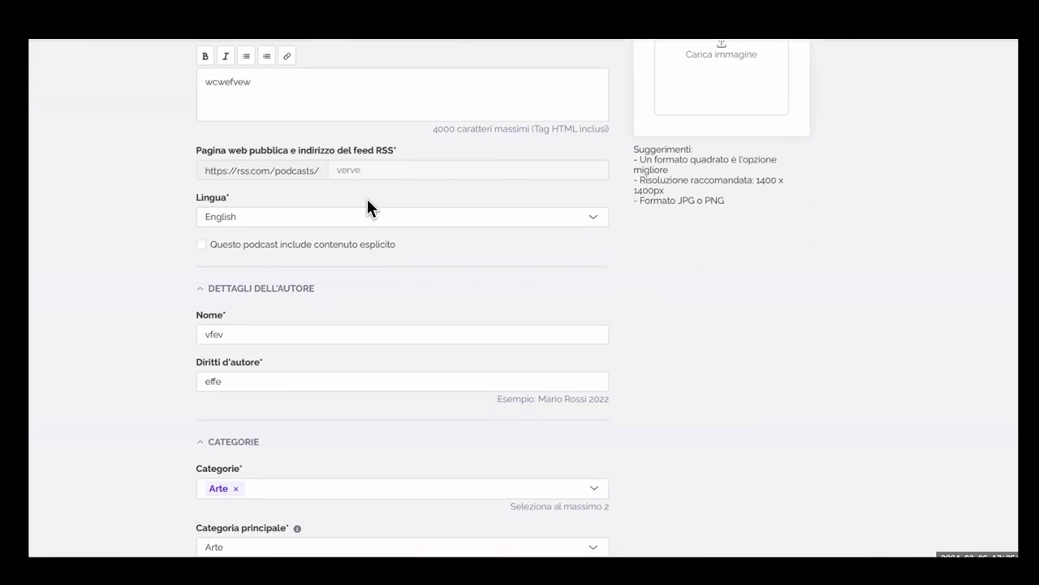
{"action": "scroll", "coordinate": [367, 208], "scroll_direction": "down", "scroll_amount": 2}
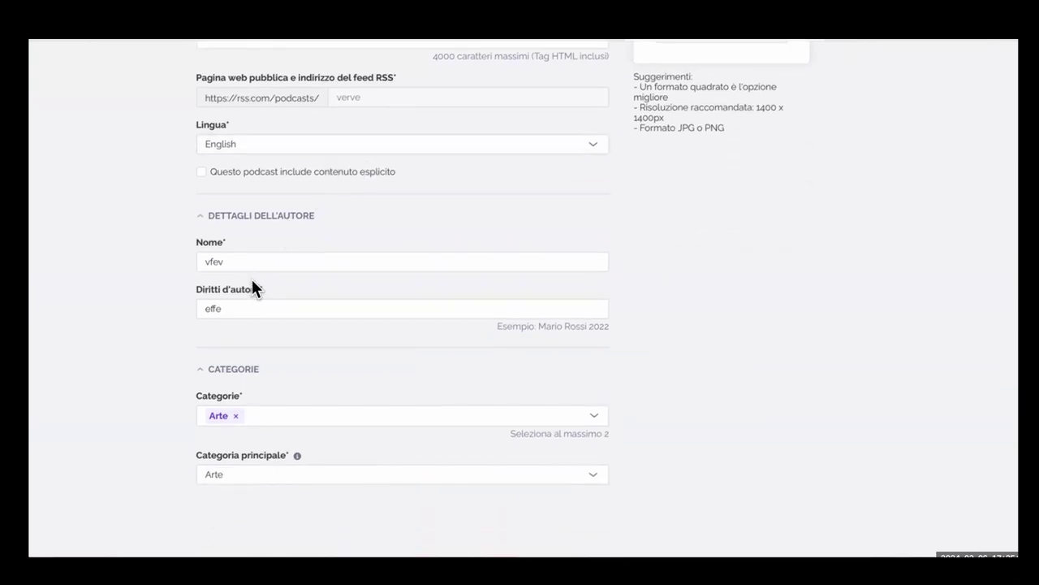
{"action": "scroll", "coordinate": [312, 355], "scroll_direction": "down", "scroll_amount": 3}
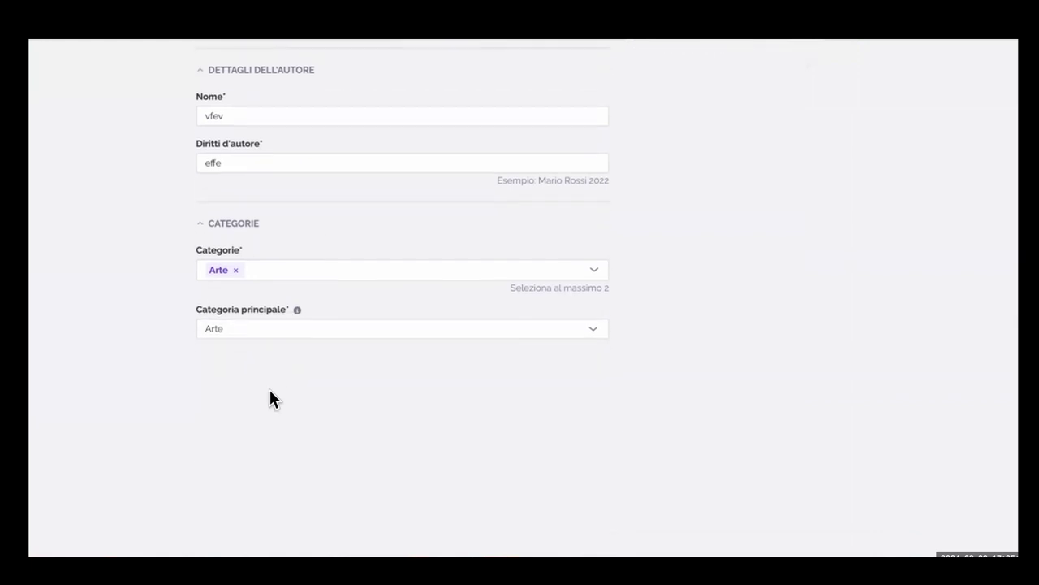
{"action": "scroll", "coordinate": [270, 391], "scroll_direction": "up", "scroll_amount": 8}
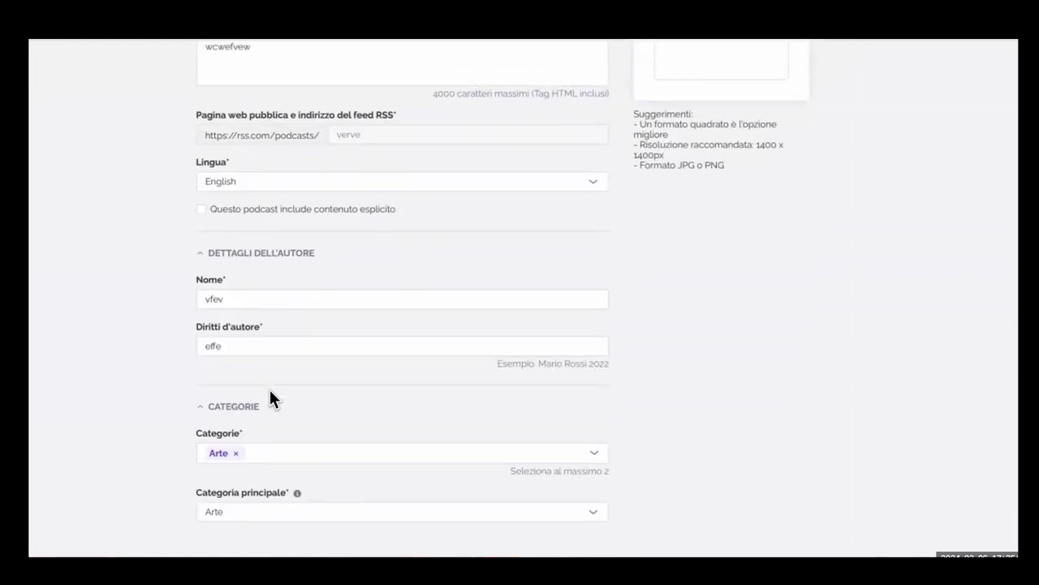
{"action": "scroll", "coordinate": [270, 398], "scroll_direction": "up", "scroll_amount": 2}
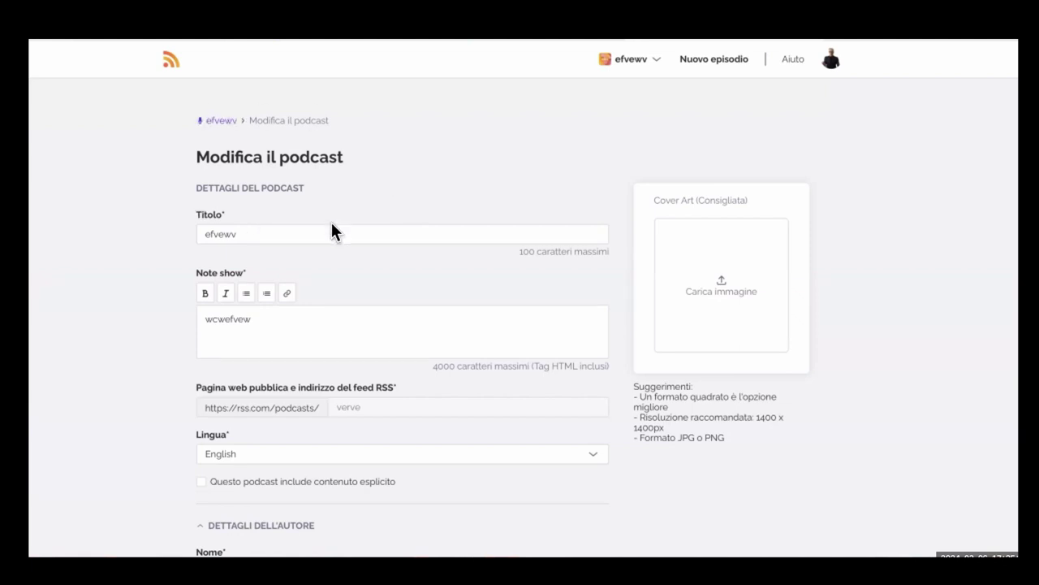
{"action": "scroll", "coordinate": [445, 229], "scroll_direction": "down", "scroll_amount": 3}
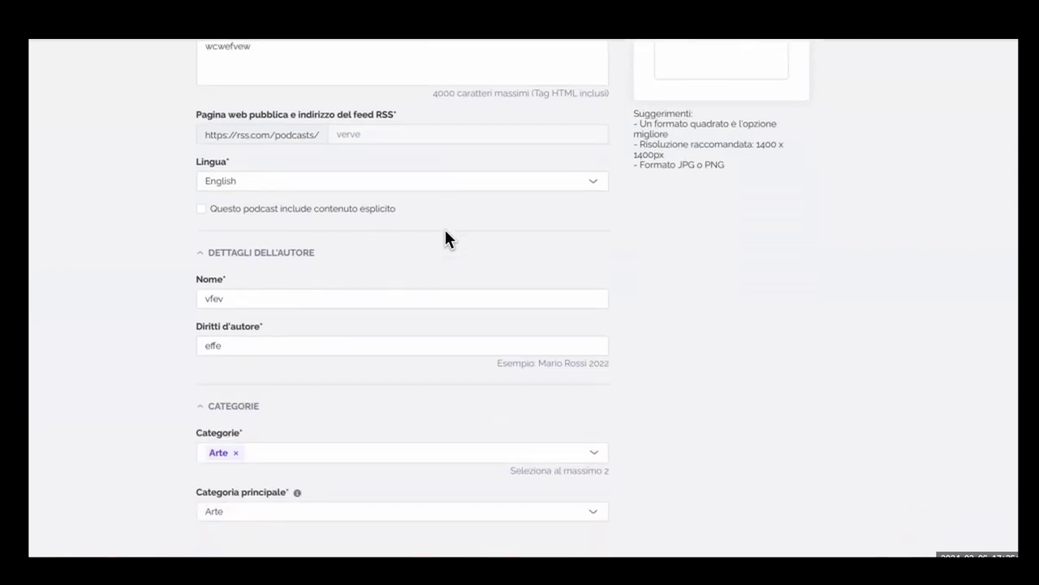
{"action": "scroll", "coordinate": [445, 235], "scroll_direction": "down", "scroll_amount": 2}
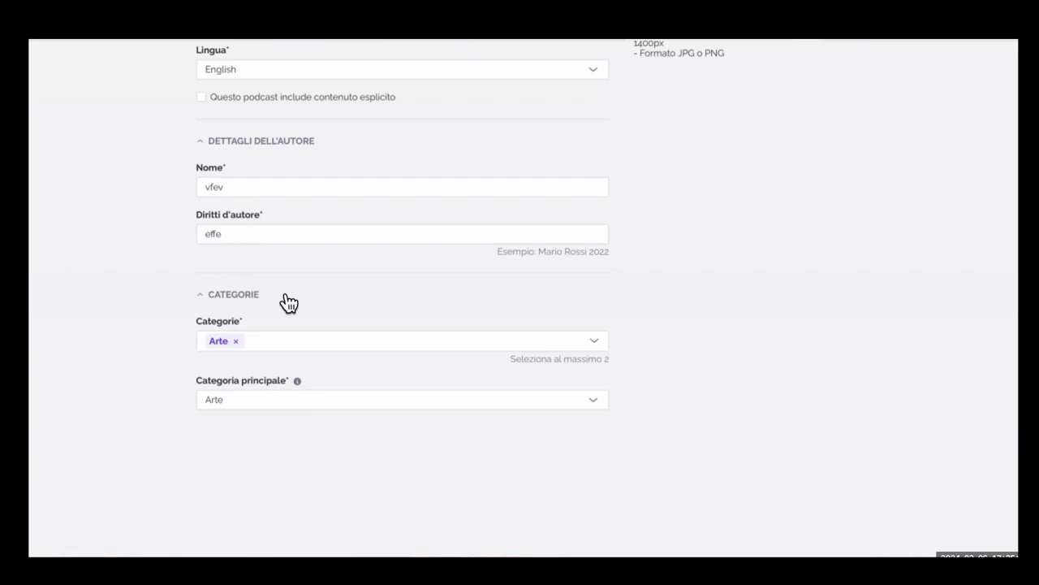
{"action": "scroll", "coordinate": [288, 302], "scroll_direction": "up", "scroll_amount": 1}
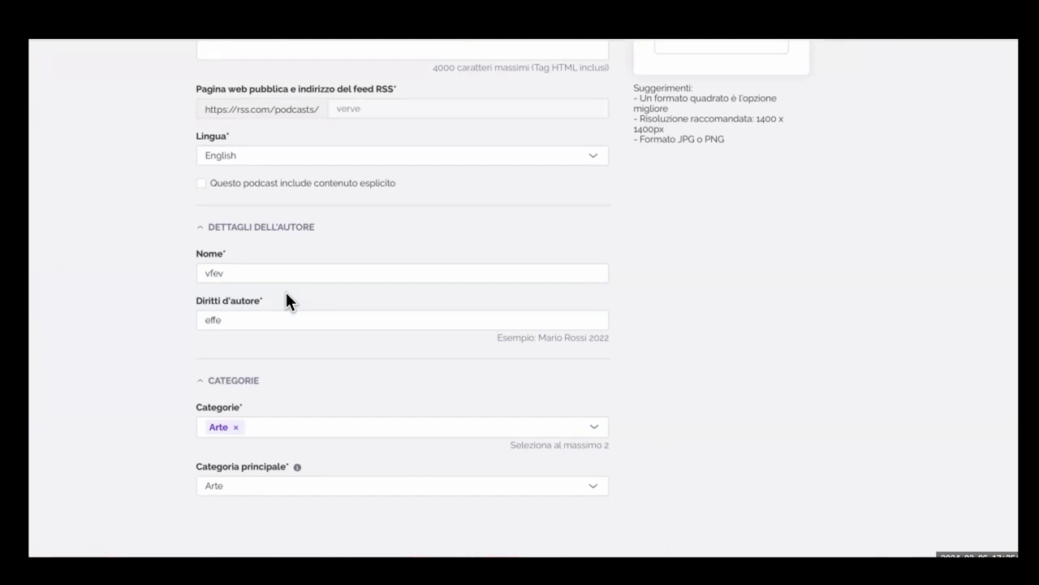
{"action": "scroll", "coordinate": [285, 294], "scroll_direction": "up", "scroll_amount": 1}
{"action": "scroll", "coordinate": [286, 294], "scroll_direction": "up", "scroll_amount": 1}
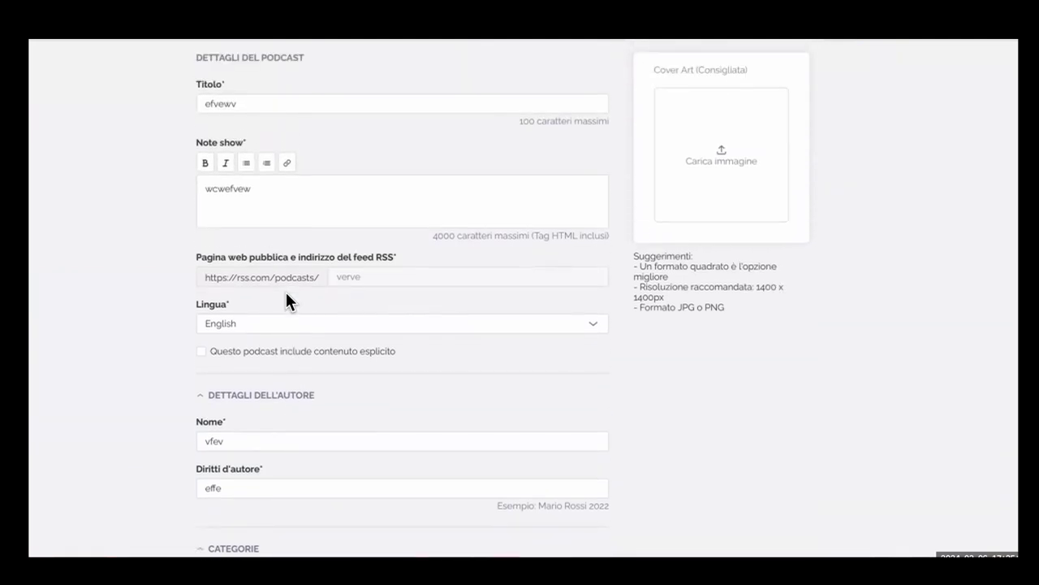
{"action": "scroll", "coordinate": [286, 294], "scroll_direction": "up", "scroll_amount": 2}
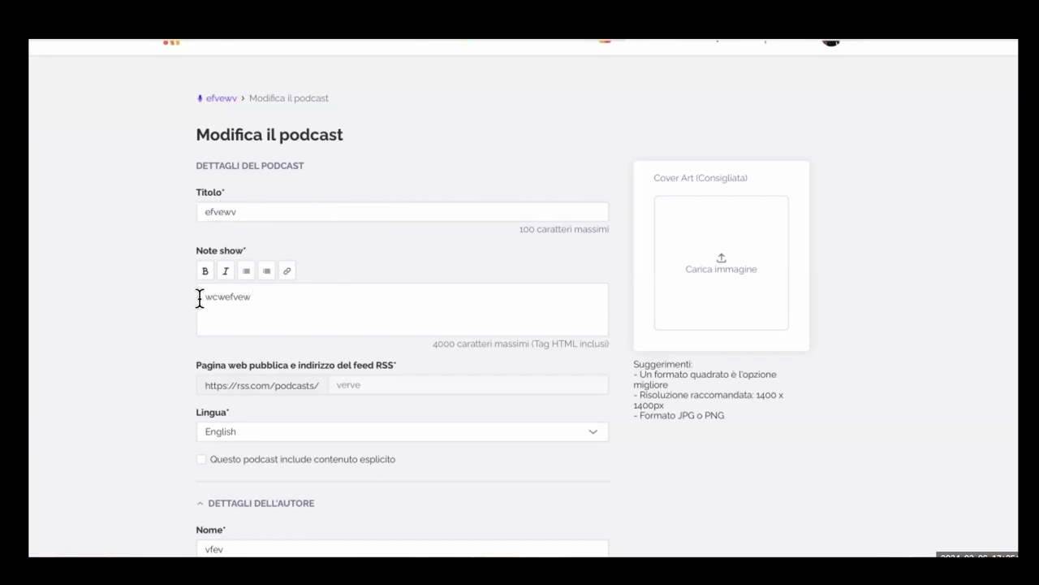
{"action": "scroll", "coordinate": [316, 299], "scroll_direction": "down", "scroll_amount": 3}
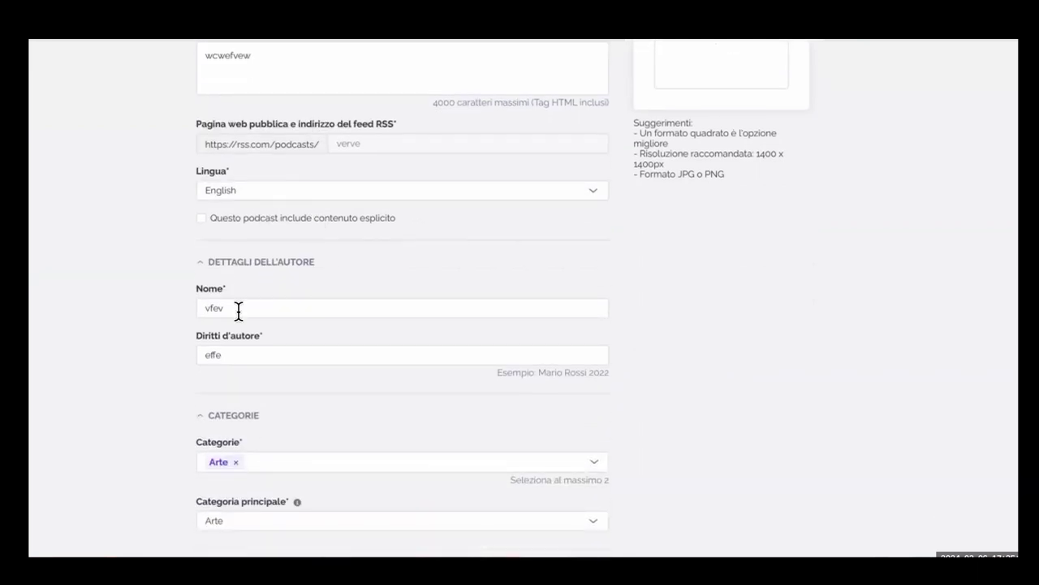
{"action": "scroll", "coordinate": [236, 292], "scroll_direction": "down", "scroll_amount": 1}
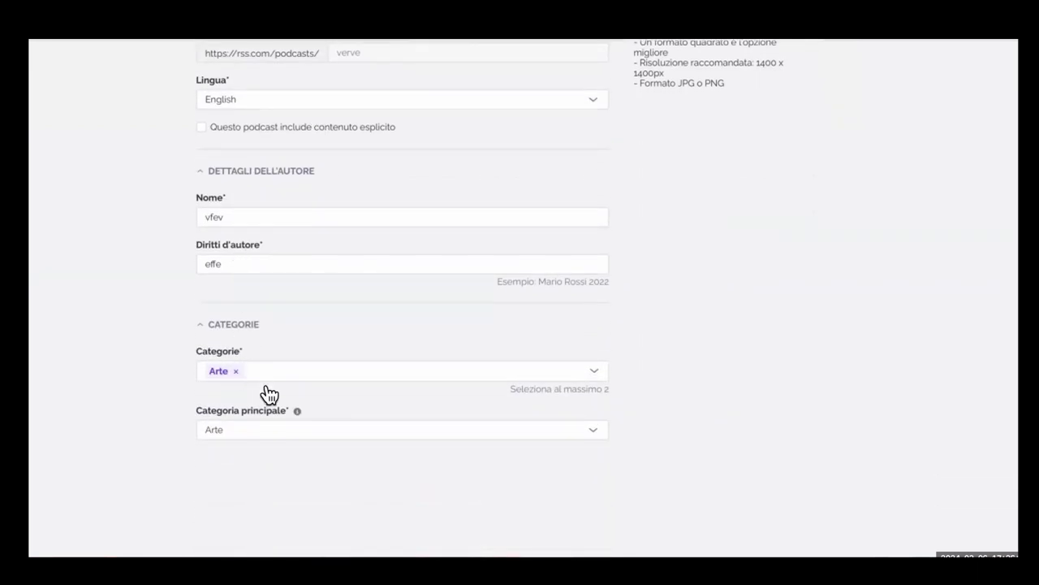
Step: Go back from the editing form to the podcast's overview page without changing any details
{"action": "scroll", "coordinate": [373, 297], "scroll_direction": "up", "scroll_amount": 4}
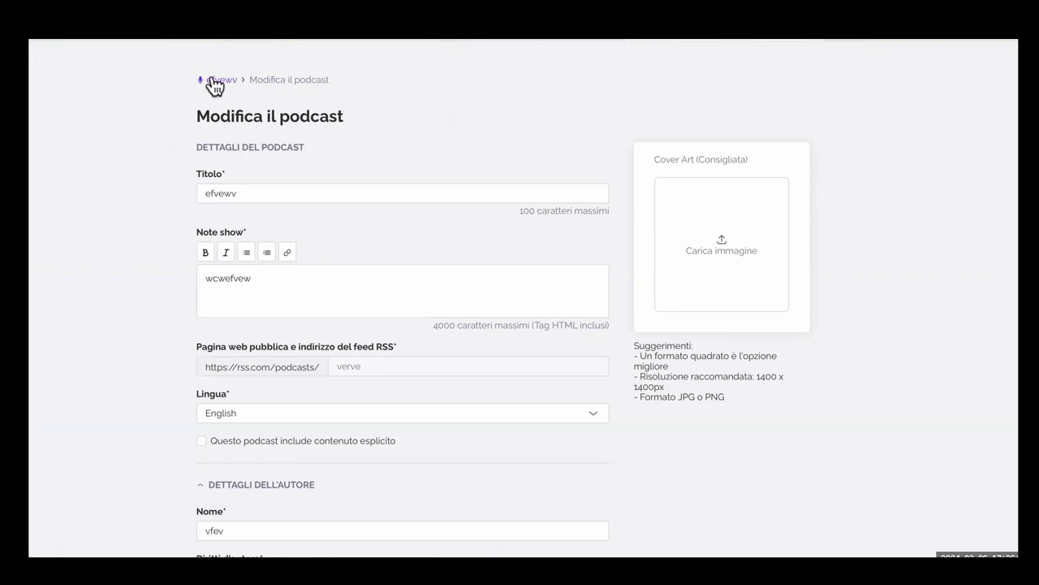
{"action": "scroll", "coordinate": [159, 169], "scroll_direction": "up", "scroll_amount": 1}
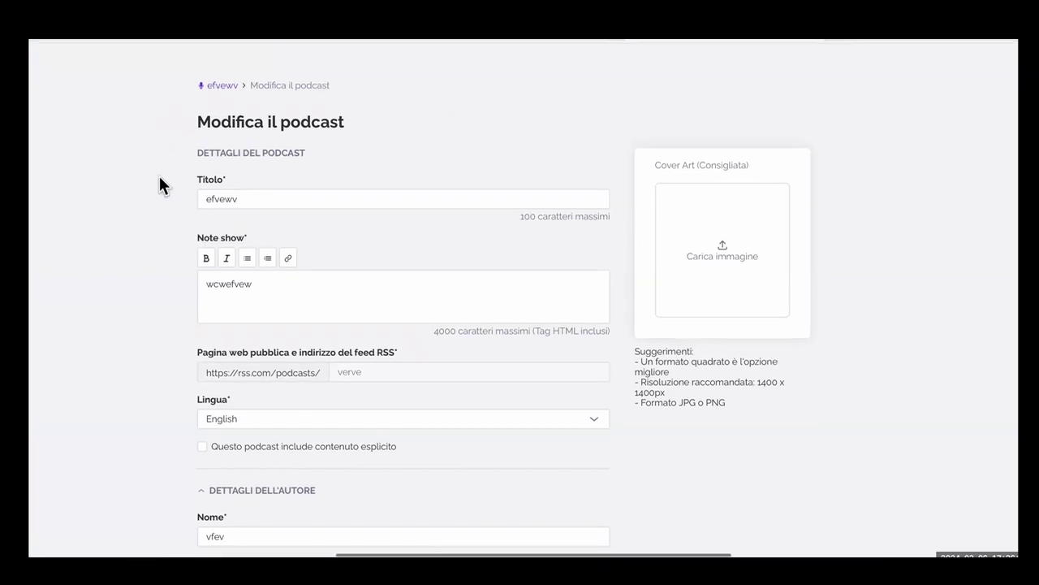
{"action": "scroll", "coordinate": [160, 179], "scroll_direction": "down", "scroll_amount": 1}
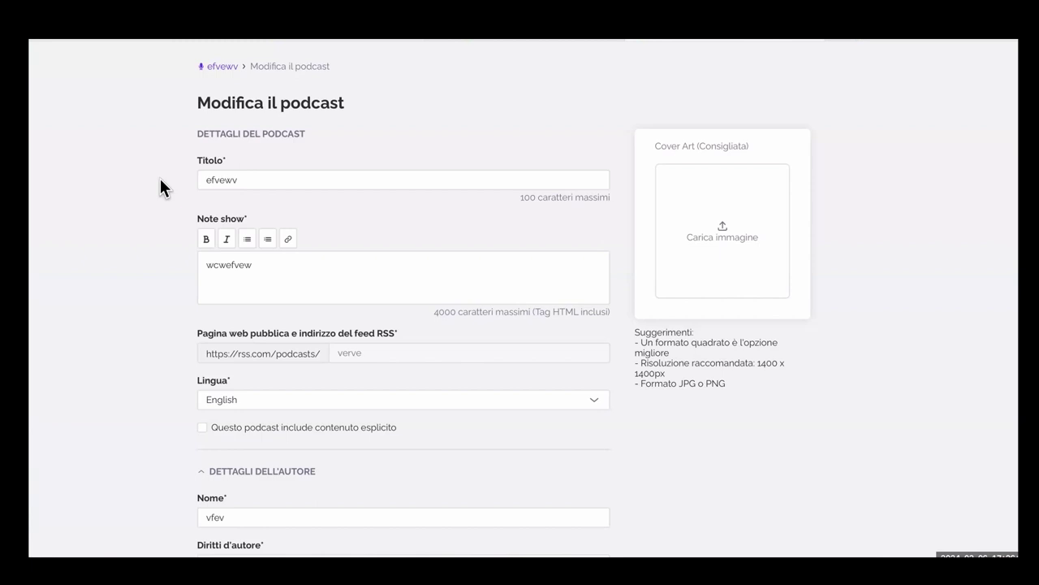
{"action": "scroll", "coordinate": [160, 177], "scroll_direction": "up", "scroll_amount": 1}
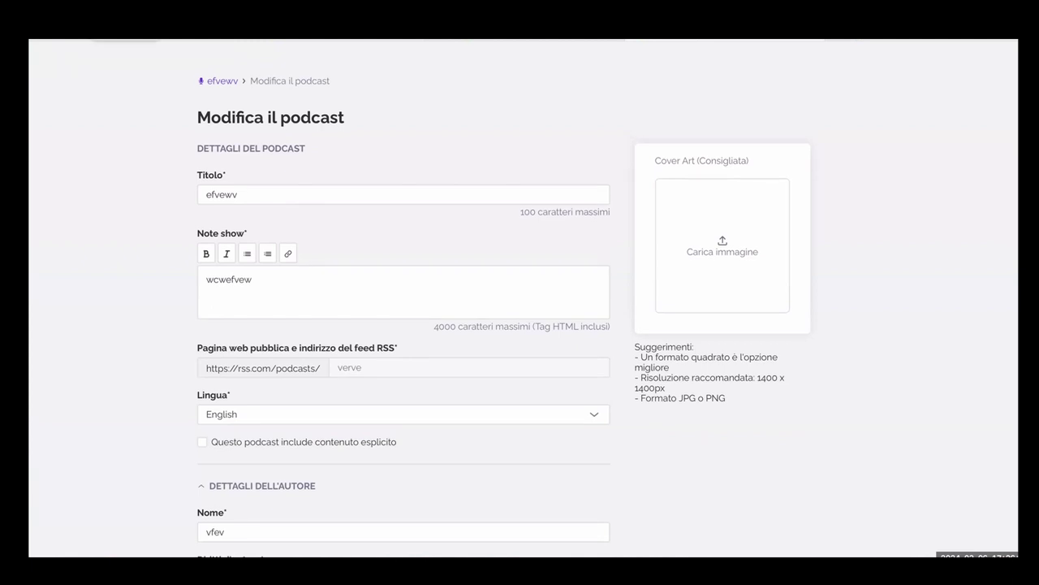
{"action": "scroll", "coordinate": [640, 211], "scroll_direction": "right", "scroll_amount": 10}
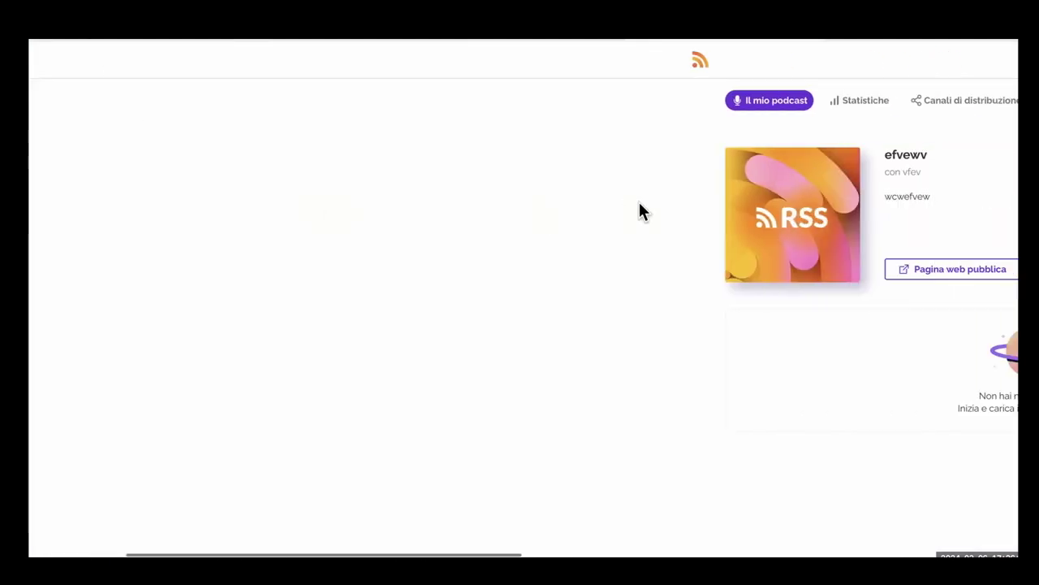
{"action": "scroll", "coordinate": [474, 288], "scroll_direction": "right", "scroll_amount": 1}
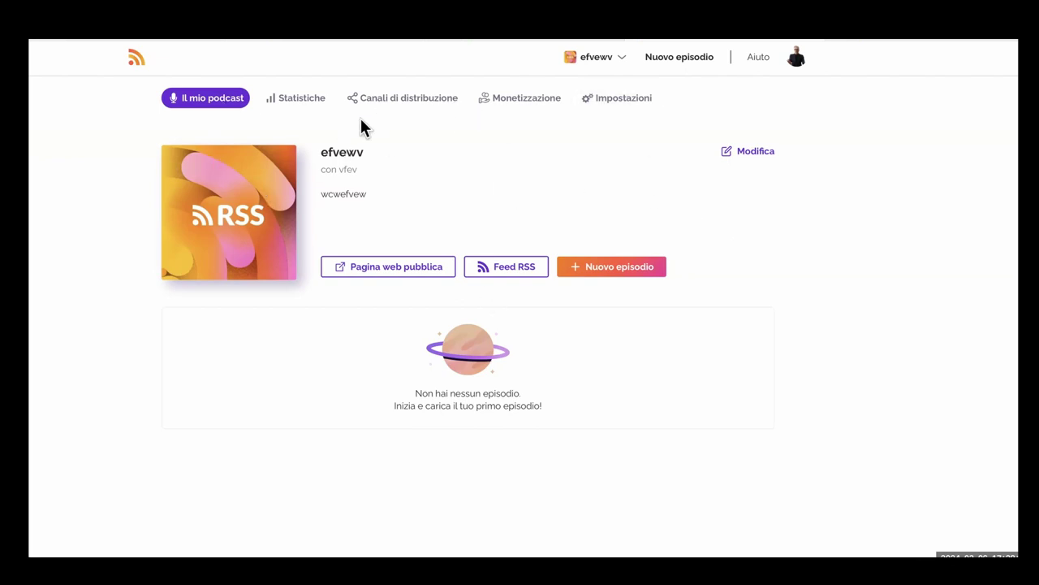
{"action": "scroll", "coordinate": [463, 268], "scroll_direction": "up", "scroll_amount": 1}
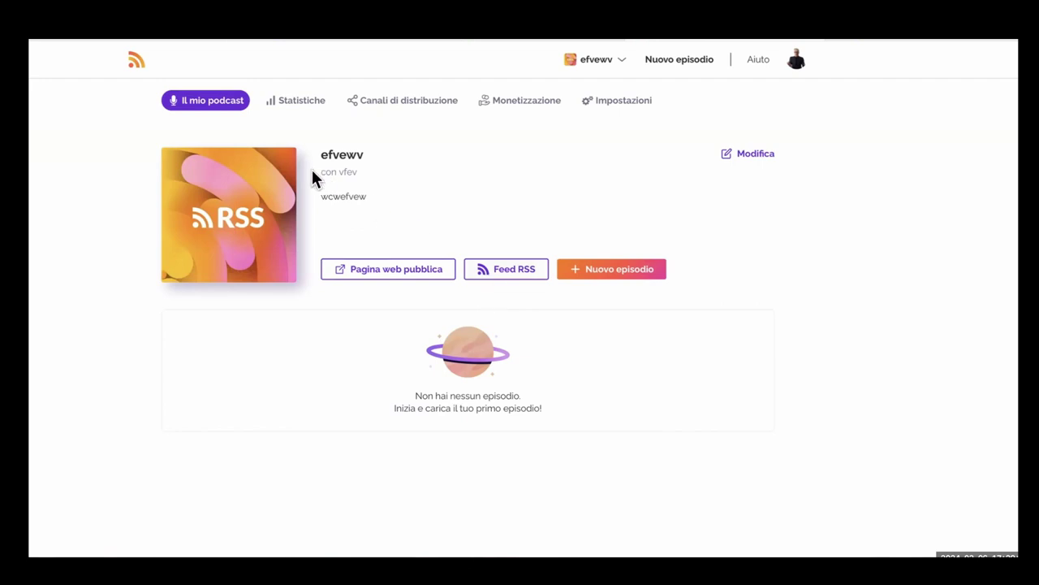
{"action": "left_click", "coordinate": [754, 166]}
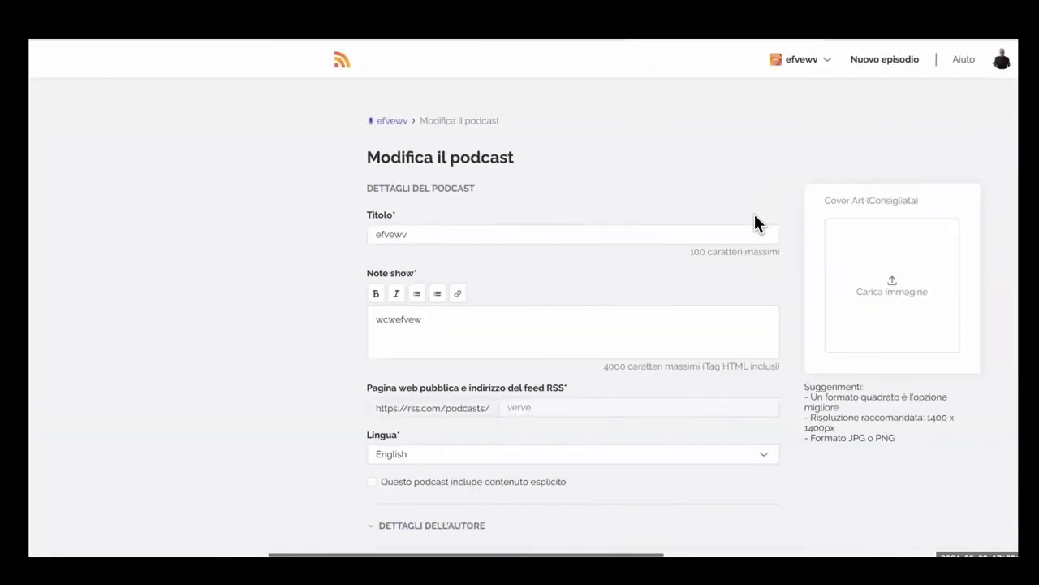
{"action": "scroll", "coordinate": [754, 214], "scroll_direction": "right", "scroll_amount": 4}
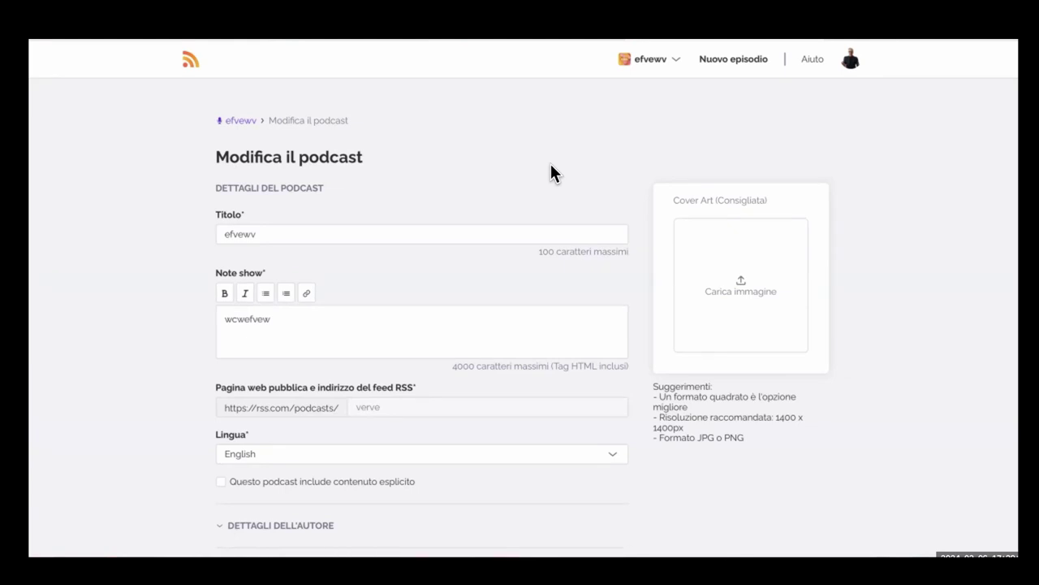
{"action": "left_click", "coordinate": [261, 233]}
{"action": "key", "text": "ctrl+a"}
{"action": "key", "text": "BackSpace"}
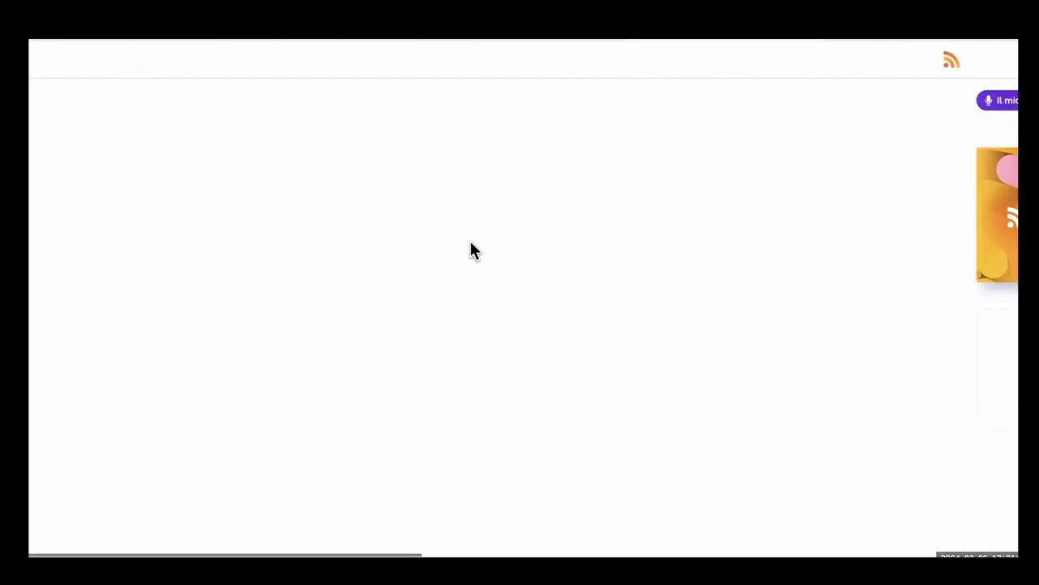
Step: Open the podcast for editing and replace its title with "Nome Cognome"
{"action": "scroll", "coordinate": [470, 241], "scroll_direction": "right", "scroll_amount": 2}
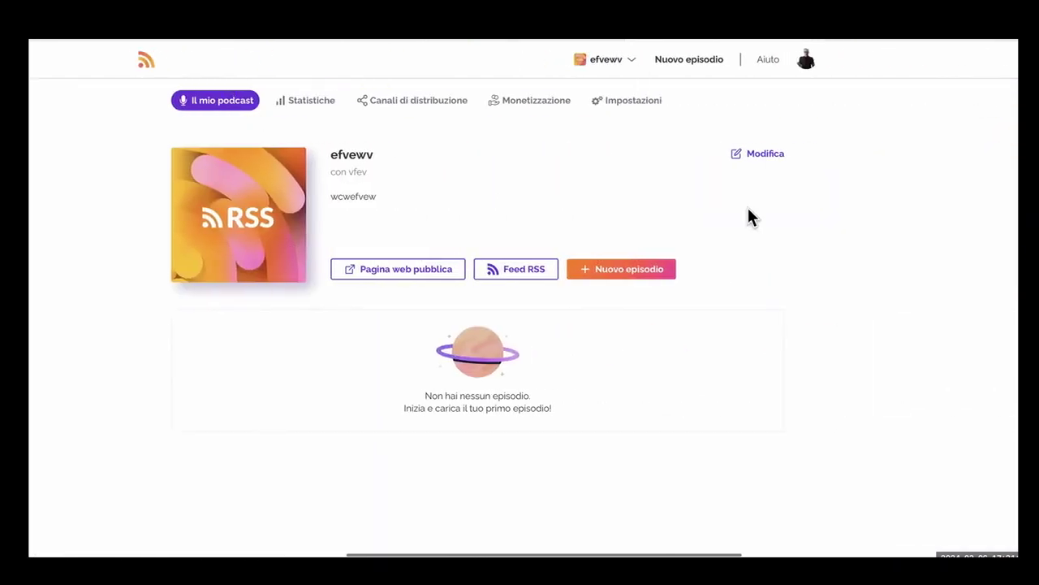
{"action": "left_click", "coordinate": [765, 154]}
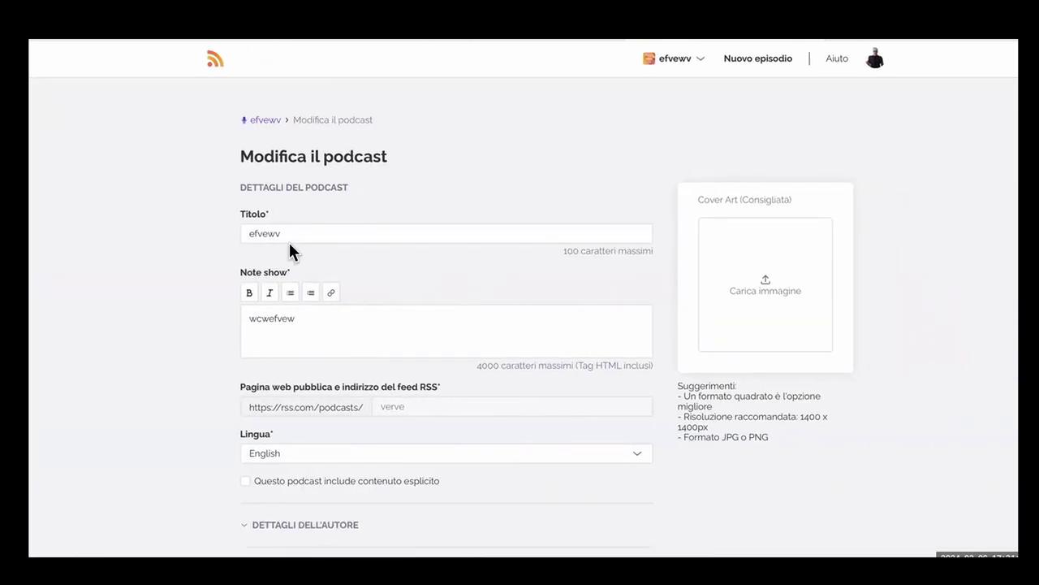
{"action": "left_click", "coordinate": [287, 235]}
{"action": "double_click", "coordinate": [240, 233]}
{"action": "key", "text": "BackSpace"}
{"action": "type", "text": "Nome Cognome"}
Step: Replace the show notes with "Questo è un podcast viene creato nel corso."
{"action": "scroll", "coordinate": [468, 309], "scroll_direction": "down", "scroll_amount": 1}
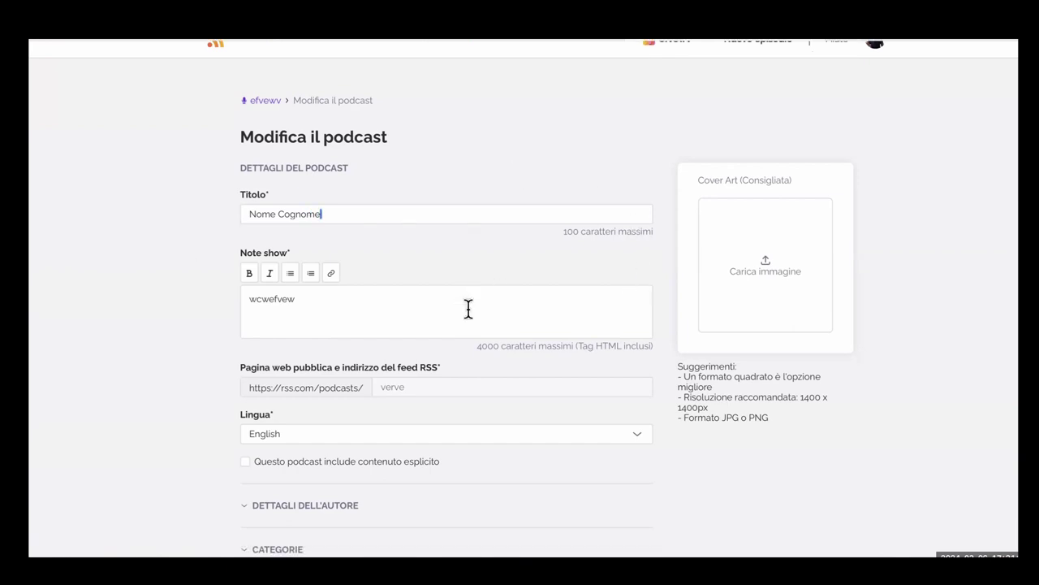
{"action": "left_click_drag", "start_coordinate": [305, 274], "coordinate": [237, 278]}
{"action": "key", "text": "BackSpace"}
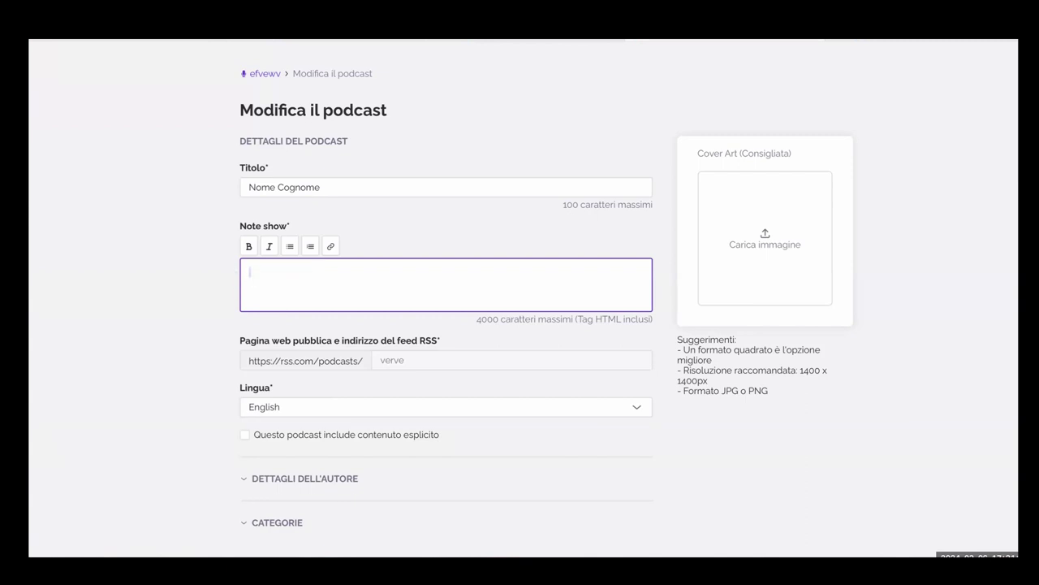
{"action": "type", "text": "Questo è un podcast viene cre"}
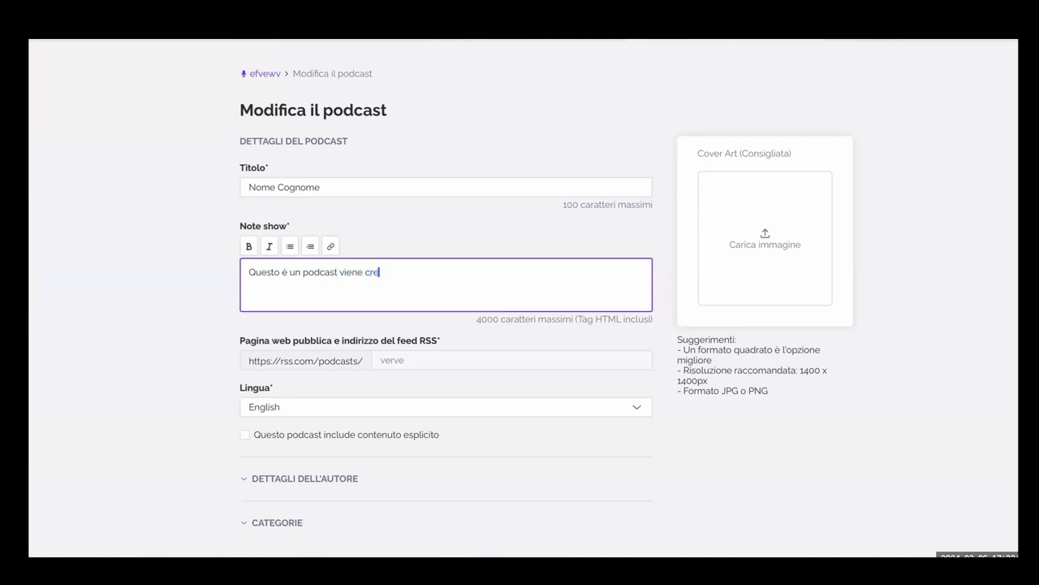
{"action": "type", "text": "ato nel corso."}
{"action": "scroll", "coordinate": [316, 227], "scroll_direction": "down", "scroll_amount": 1}
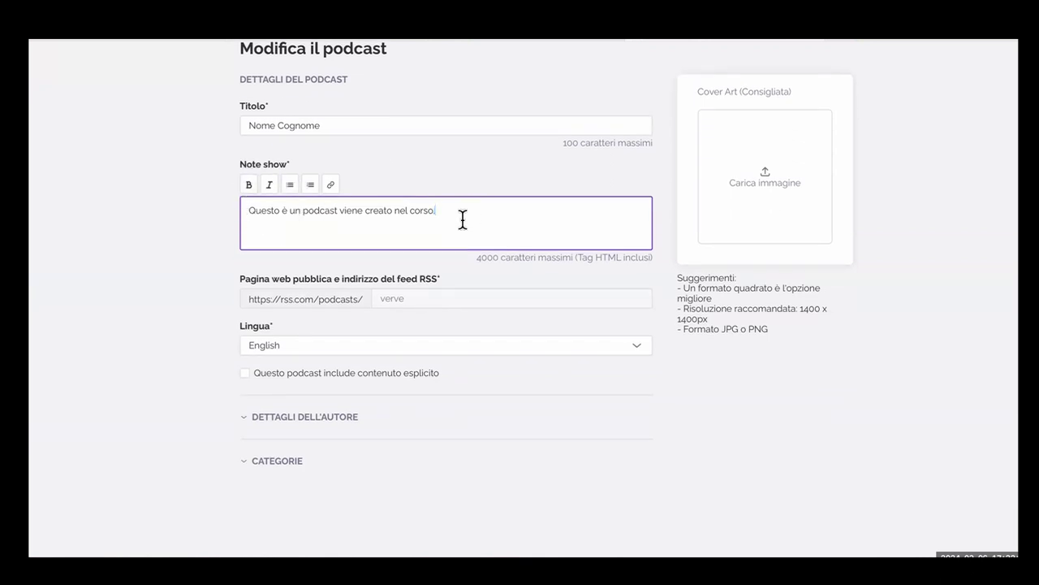
{"action": "scroll", "coordinate": [441, 223], "scroll_direction": "down", "scroll_amount": 2}
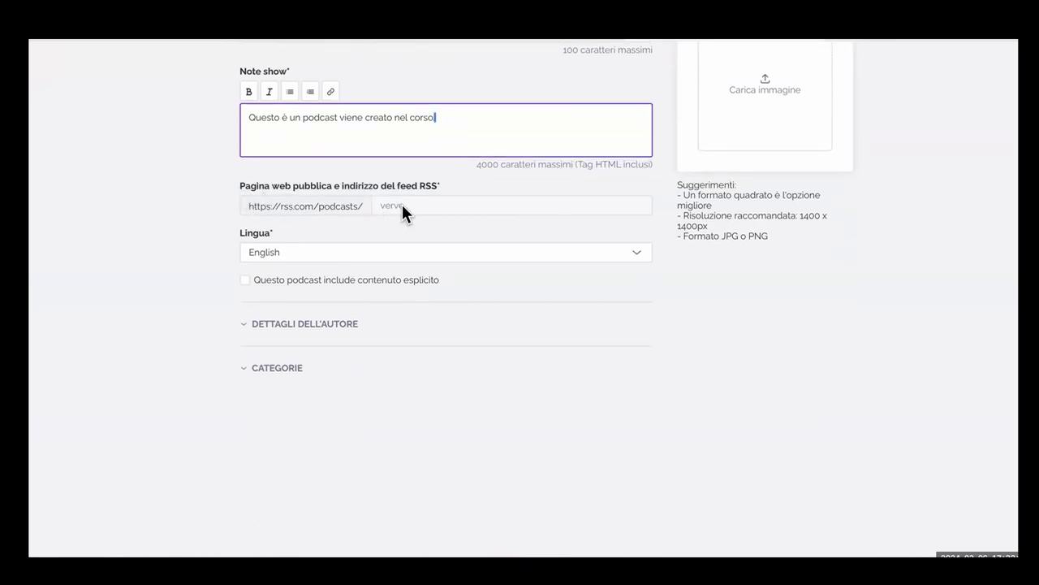
{"action": "key", "text": "BackSpace"}
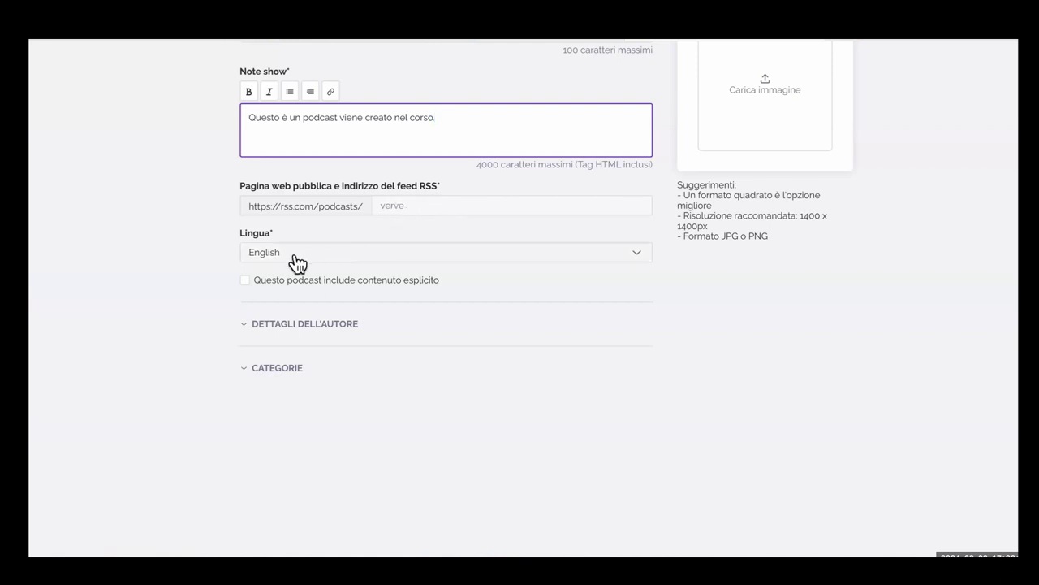
{"action": "type", "text": "."}
Step: Look through the available podcast languages and set the language to Italiano
{"action": "left_click", "coordinate": [288, 253]}
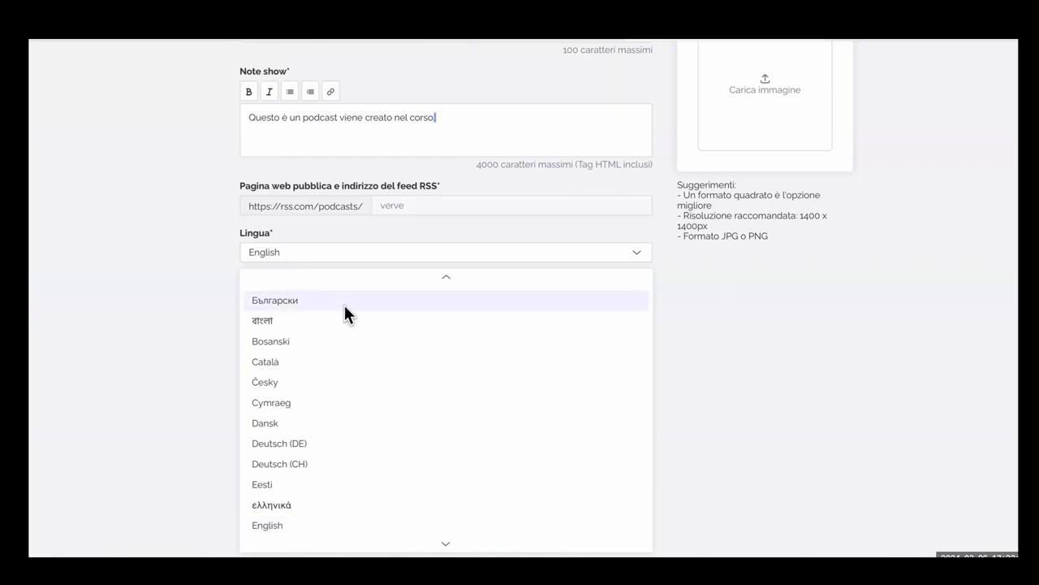
{"action": "scroll", "coordinate": [344, 306], "scroll_direction": "down", "scroll_amount": 3}
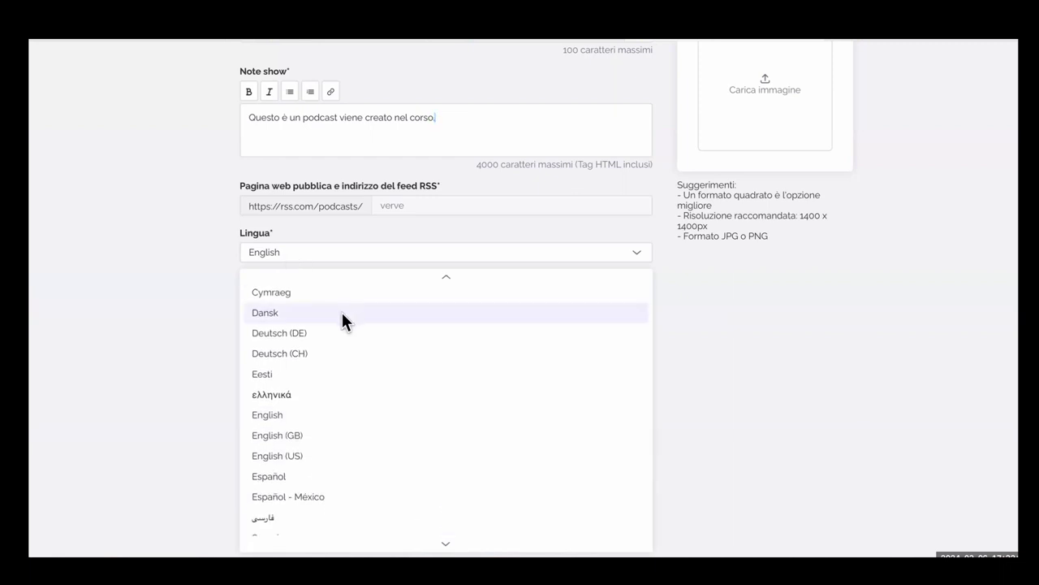
{"action": "scroll", "coordinate": [342, 315], "scroll_direction": "down", "scroll_amount": 10}
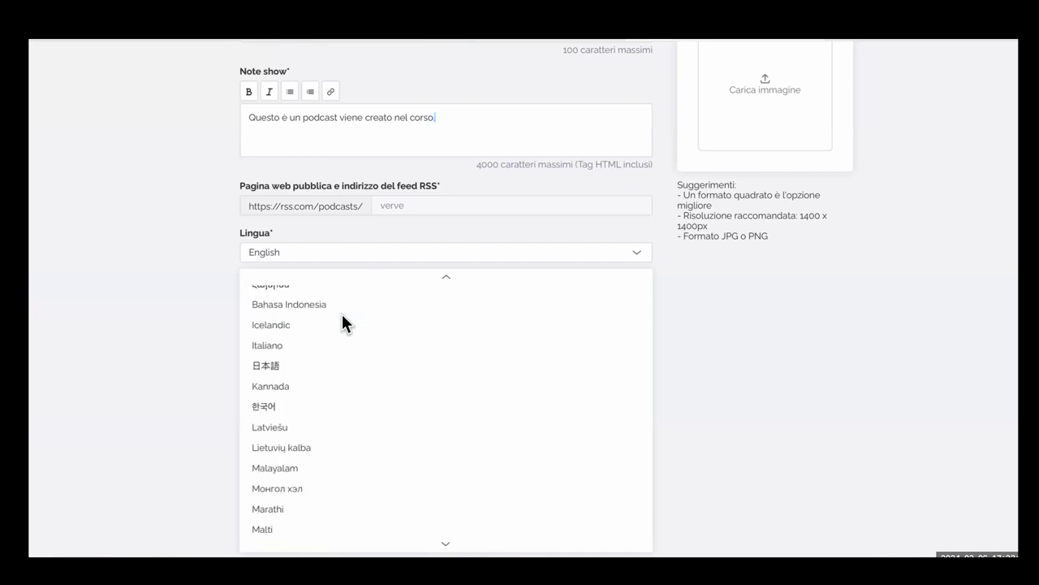
{"action": "scroll", "coordinate": [342, 322], "scroll_direction": "down", "scroll_amount": 8}
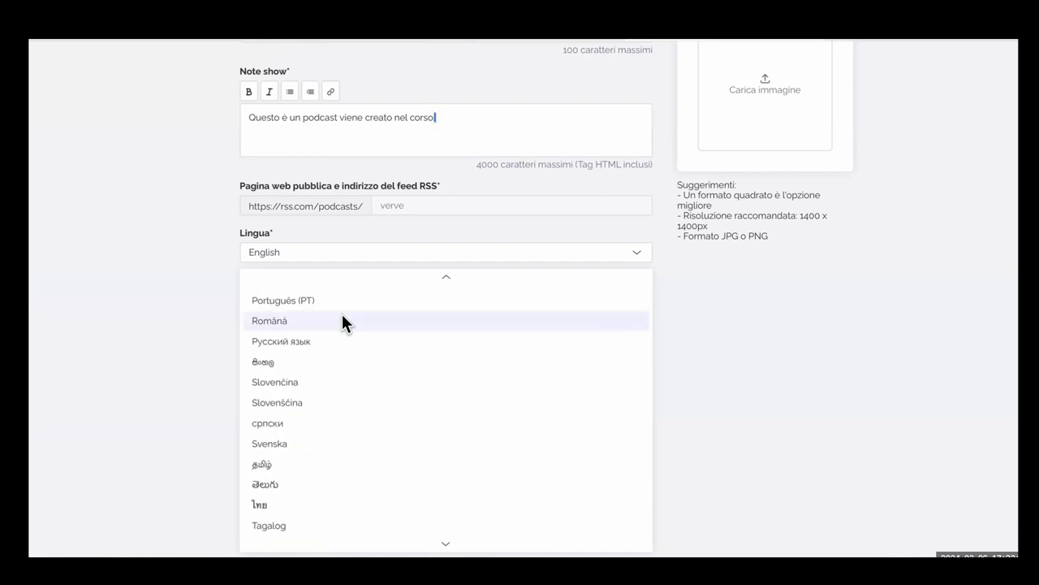
{"action": "scroll", "coordinate": [342, 322], "scroll_direction": "up", "scroll_amount": 20}
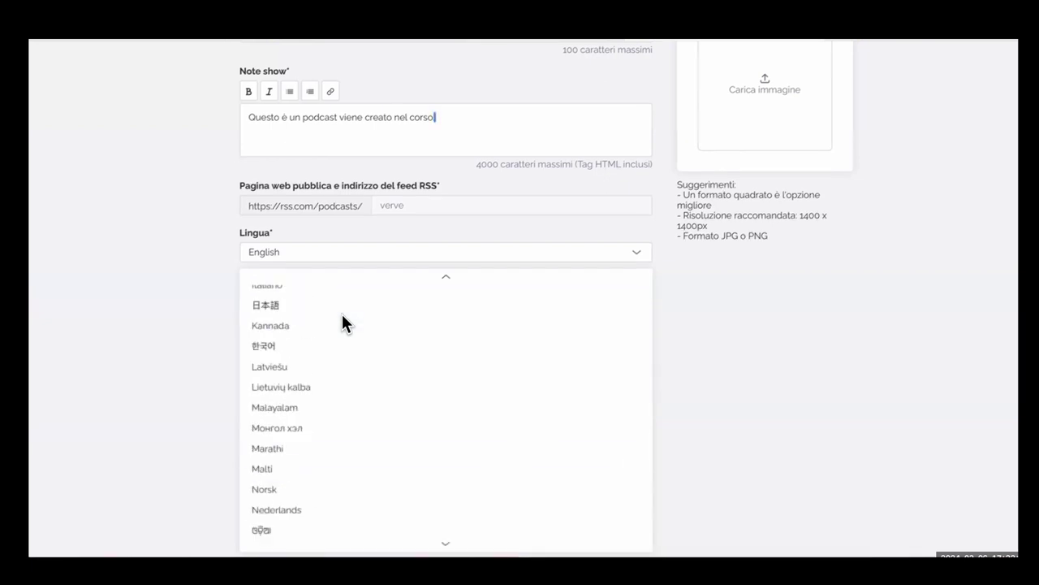
{"action": "left_click", "coordinate": [290, 258]}
{"action": "left_click", "coordinate": [290, 258]}
{"action": "scroll", "coordinate": [378, 371], "scroll_direction": "down", "scroll_amount": 4}
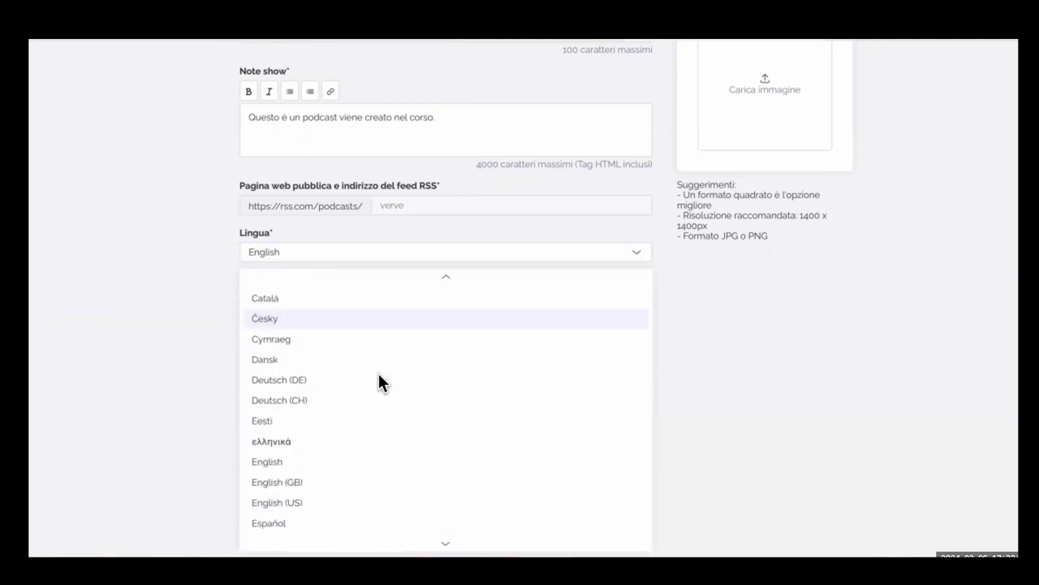
{"action": "scroll", "coordinate": [379, 375], "scroll_direction": "down", "scroll_amount": 5}
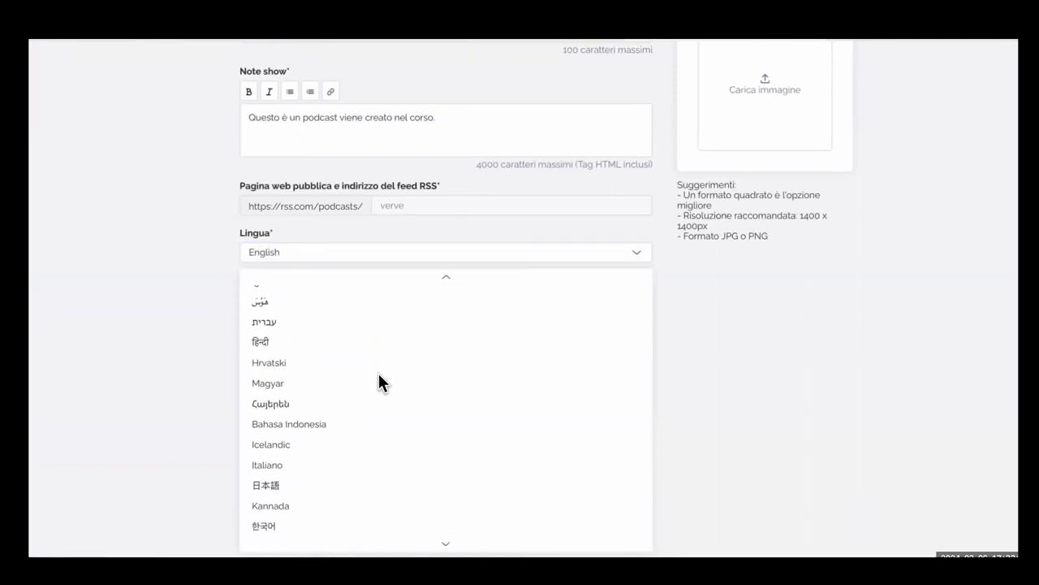
{"action": "scroll", "coordinate": [379, 383], "scroll_direction": "down", "scroll_amount": 1}
{"action": "left_click", "coordinate": [273, 403]}
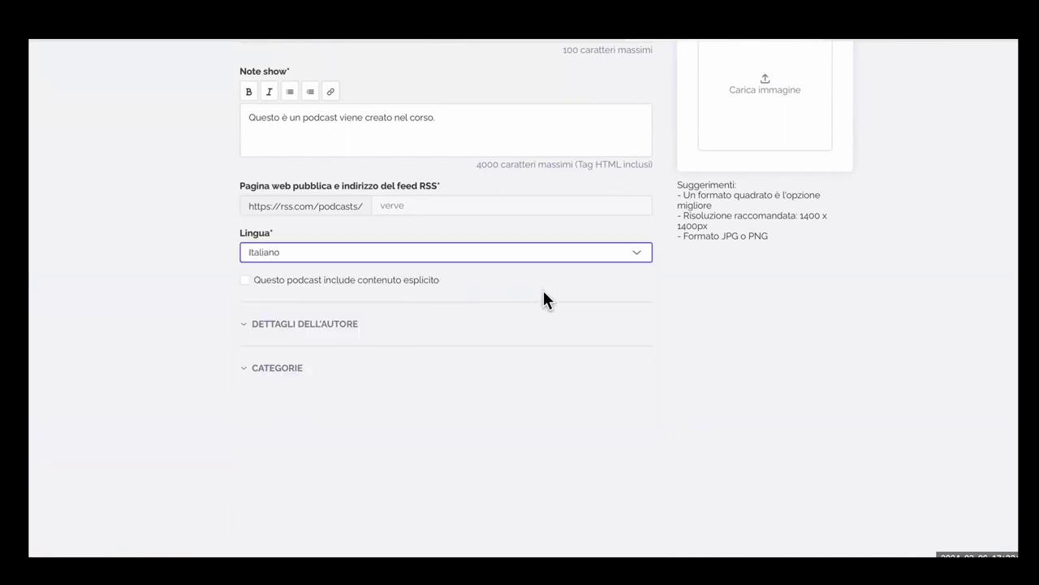
Step: Try marking the podcast as including explicit content, and leave the option unticked
{"action": "left_click", "coordinate": [246, 281]}
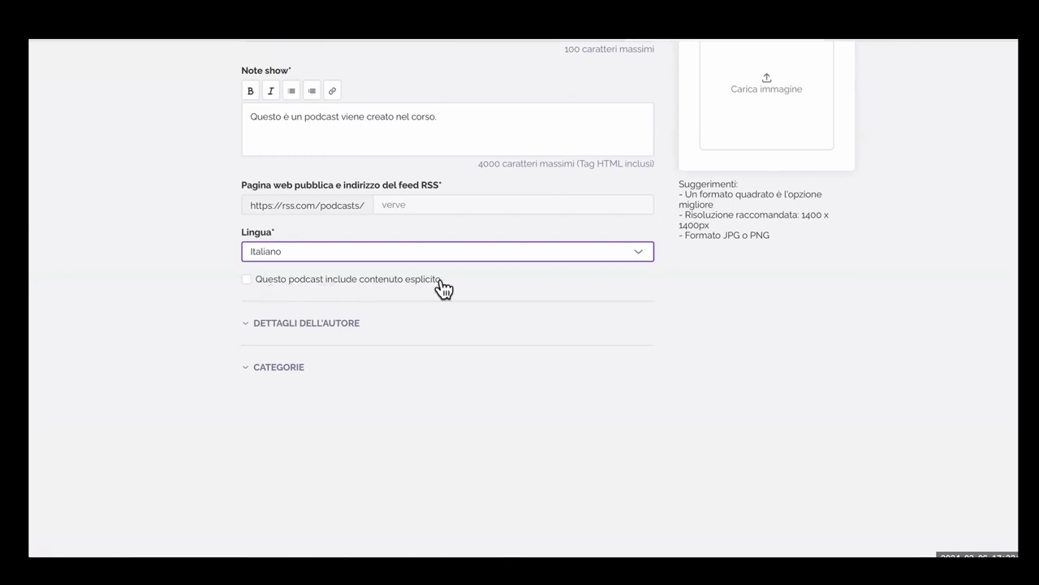
{"action": "left_click_drag", "start_coordinate": [442, 278], "coordinate": [408, 291]}
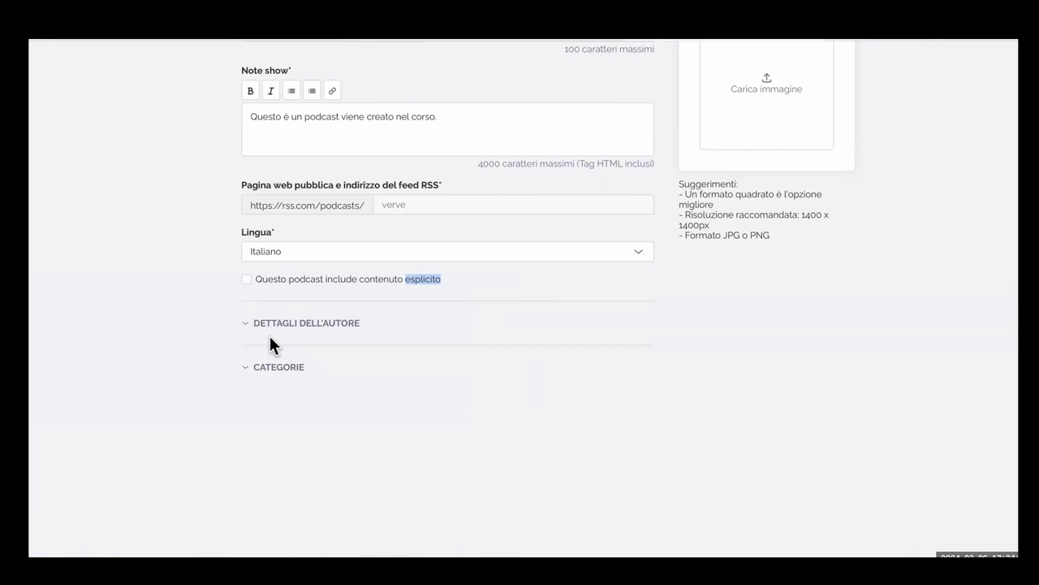
{"action": "left_click", "coordinate": [247, 280]}
{"action": "left_click", "coordinate": [446, 277]}
{"action": "left_click", "coordinate": [247, 282]}
{"action": "left_click", "coordinate": [247, 282]}
{"action": "left_click", "coordinate": [248, 280]}
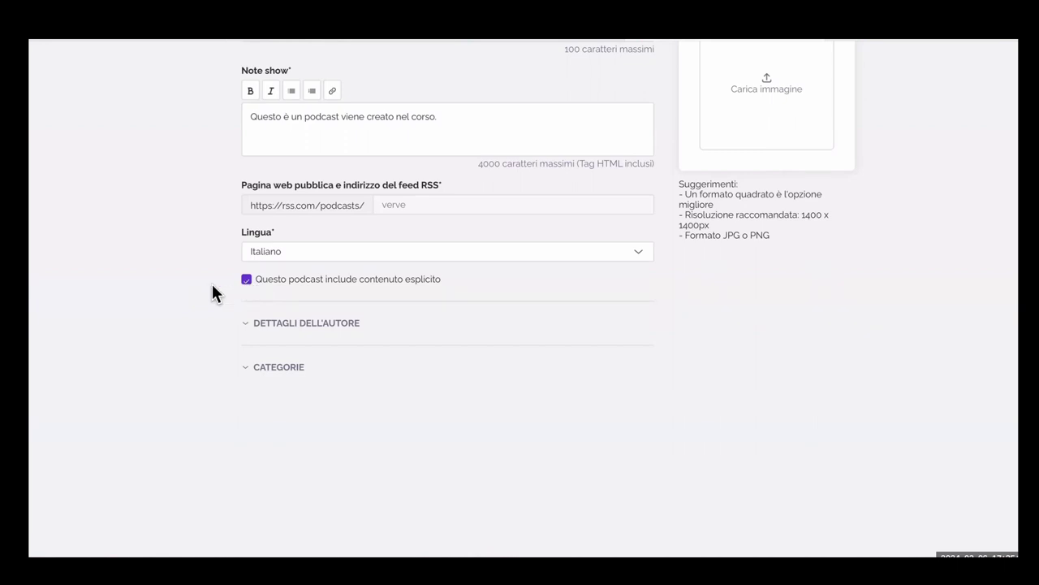
{"action": "key", "text": "space"}
Step: Expand the author details section and replace the name with the author's full name
{"action": "left_click", "coordinate": [250, 328]}
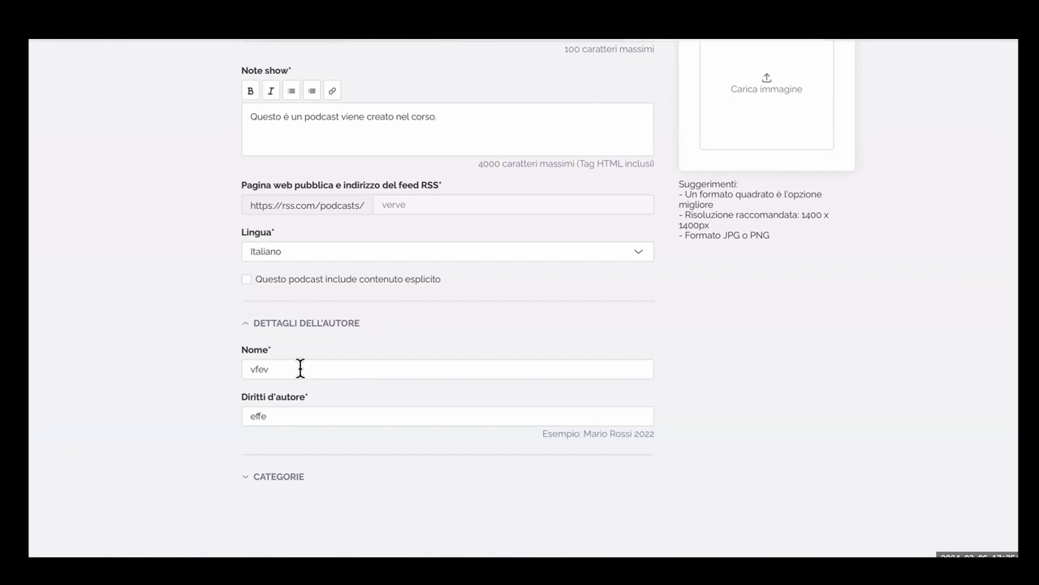
{"action": "scroll", "coordinate": [301, 369], "scroll_direction": "down", "scroll_amount": 1}
{"action": "left_click", "coordinate": [274, 325]}
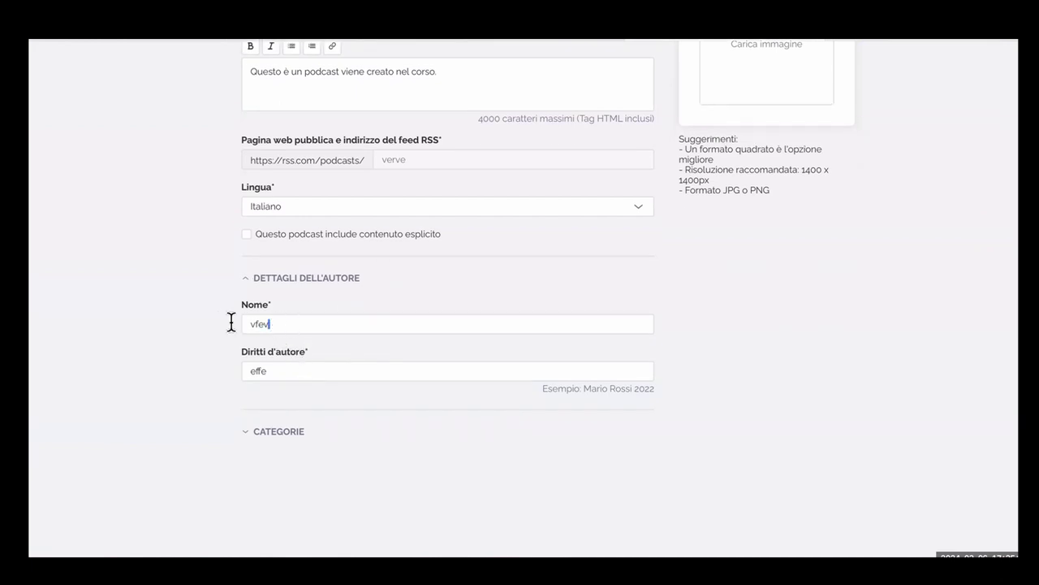
{"action": "left_click_drag", "start_coordinate": [231, 322], "coordinate": [222, 329]}
{"action": "type", "text": "Alberto Pian"}
Step: Replace the copyright text with the full names of two rights holders, separated by a comma and without trailing punctuation
{"action": "left_click_drag", "start_coordinate": [271, 371], "coordinate": [228, 367]}
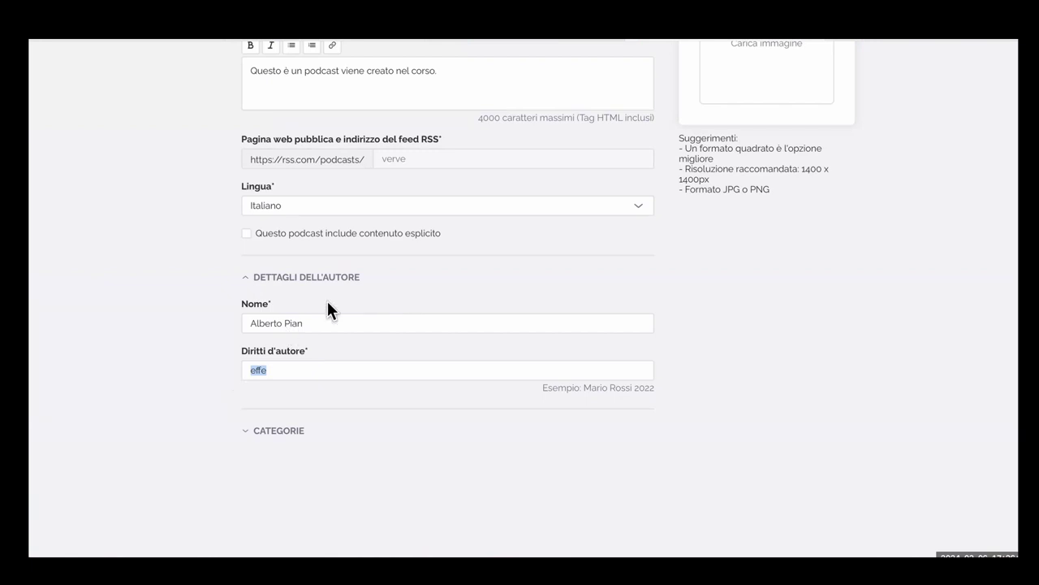
{"action": "left_click", "coordinate": [287, 376]}
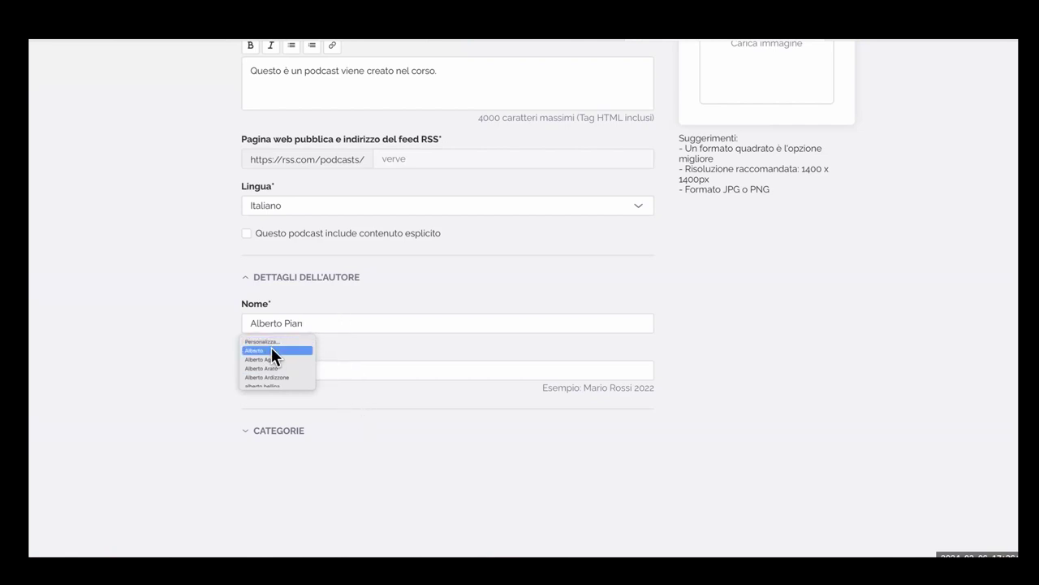
{"action": "left_click", "coordinate": [329, 329]}
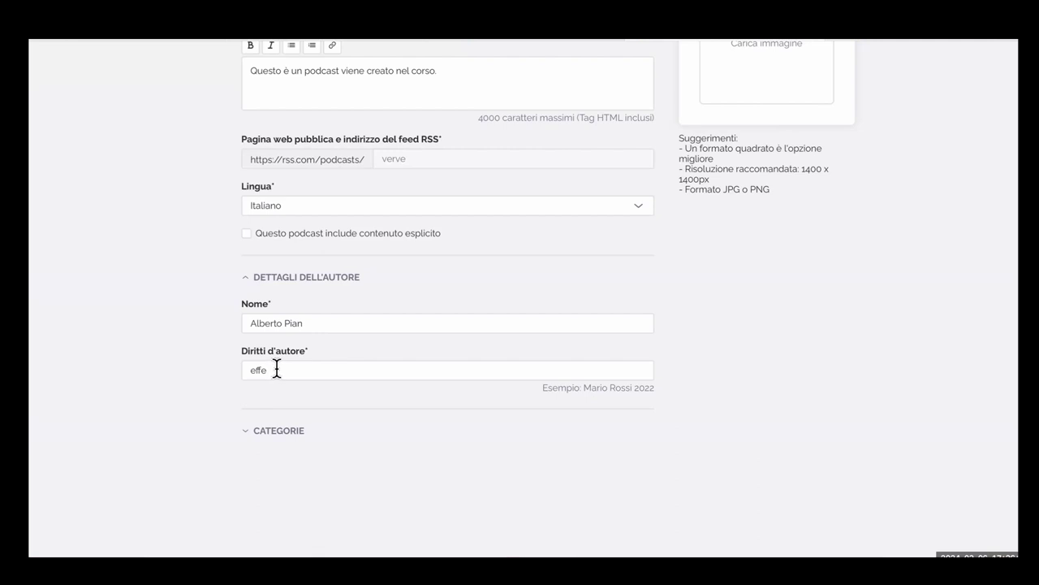
{"action": "left_click_drag", "start_coordinate": [265, 367], "coordinate": [232, 368]}
{"action": "type", "text": "Alberto Pian"}
{"action": "type", "text": ","}
{"action": "type", "text": "Mar"}
{"action": "type", "text": "io Rossi."}
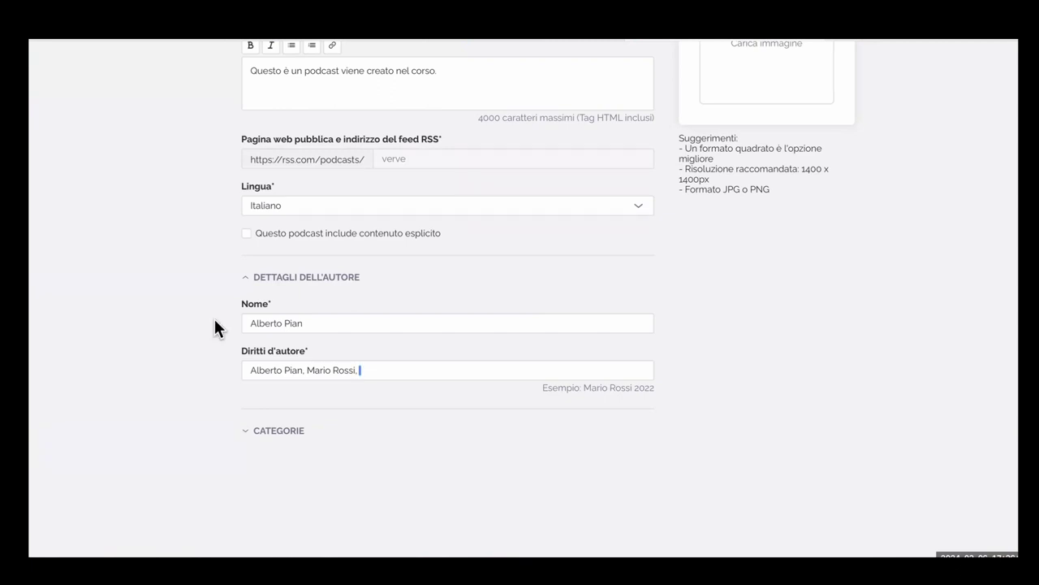
{"action": "left_click", "coordinate": [319, 323]}
{"action": "key", "text": "BackSpace"}
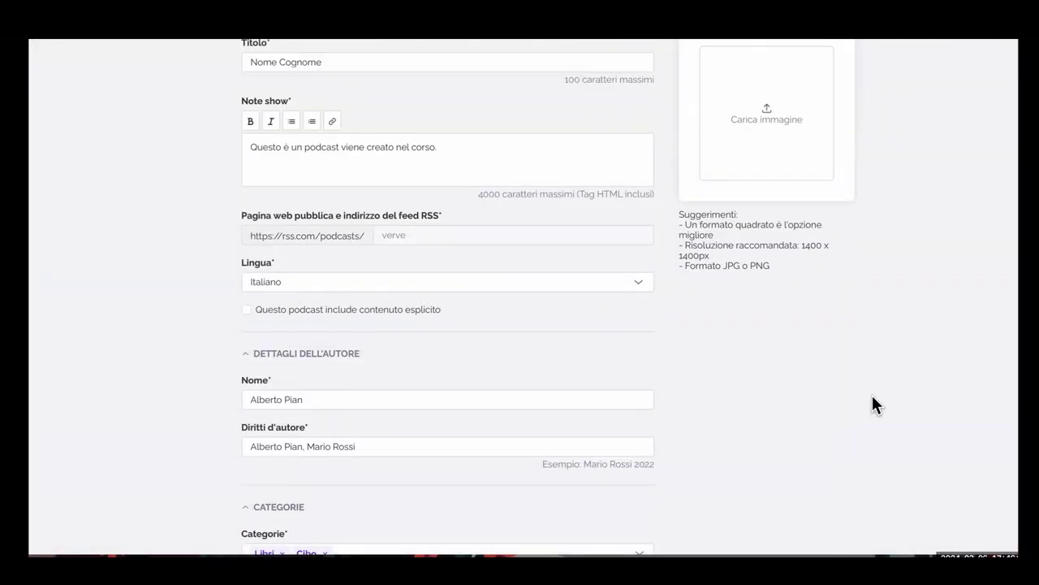
Step: Examine the cover art upload area and its suggestions on image shape, resolution and file format
{"action": "scroll", "coordinate": [874, 404], "scroll_direction": "up", "scroll_amount": 3}
{"action": "scroll", "coordinate": [874, 404], "scroll_direction": "up", "scroll_amount": 1}
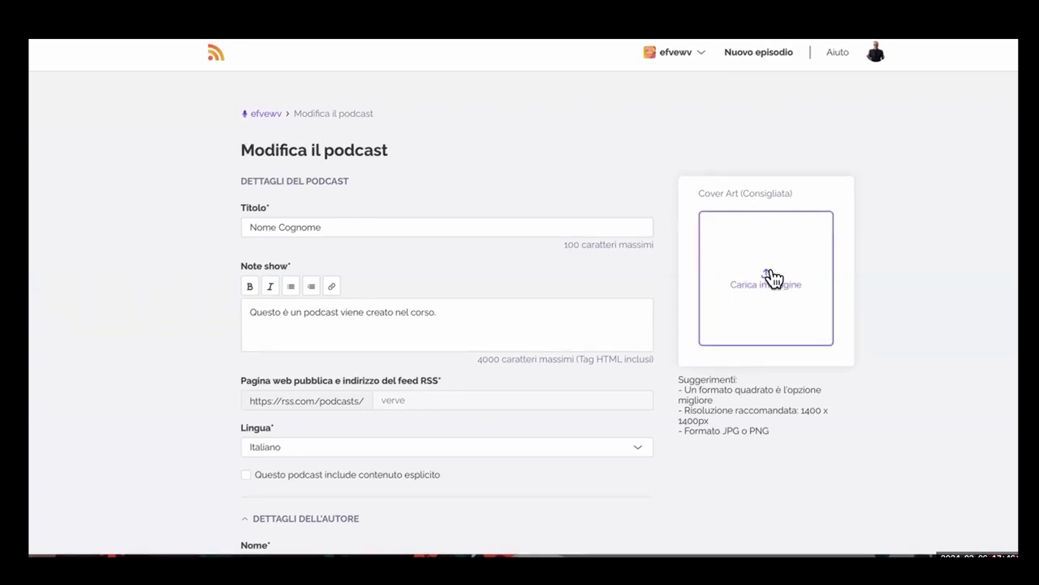
{"action": "scroll", "coordinate": [773, 279], "scroll_direction": "down", "scroll_amount": 3}
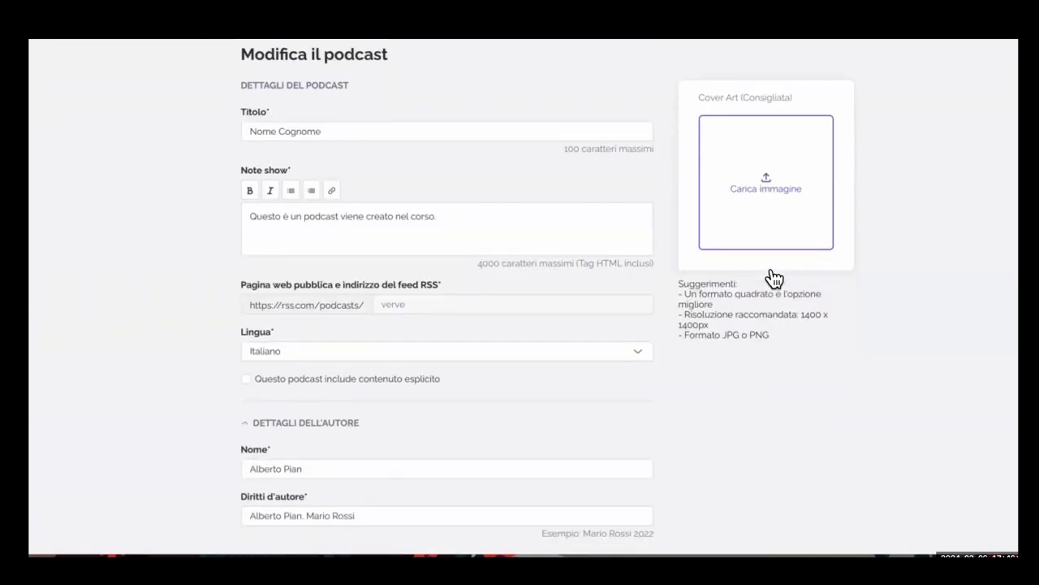
{"action": "scroll", "coordinate": [755, 300], "scroll_direction": "down", "scroll_amount": 1}
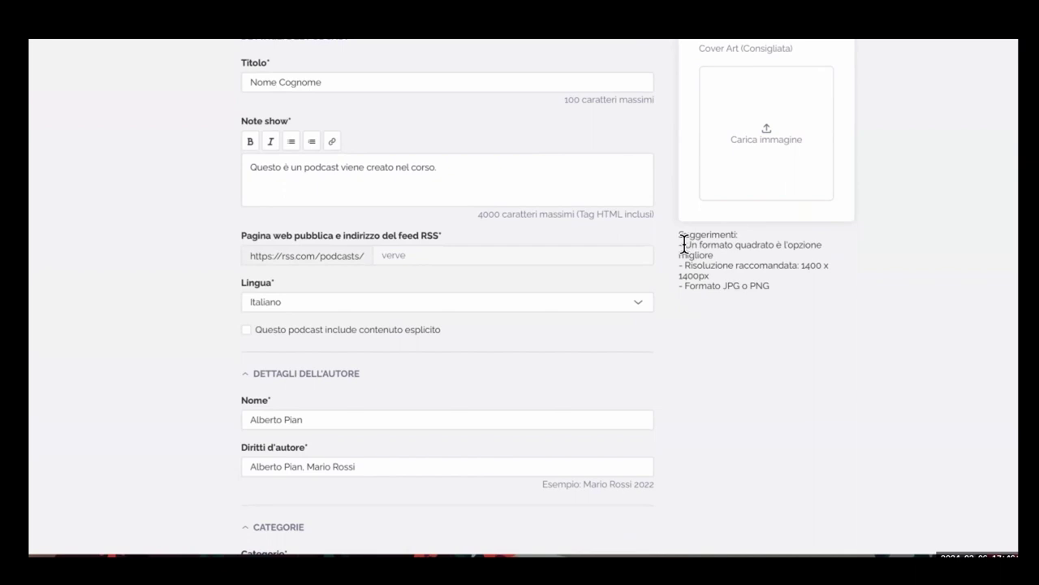
{"action": "left_click_drag", "start_coordinate": [687, 245], "coordinate": [848, 255]}
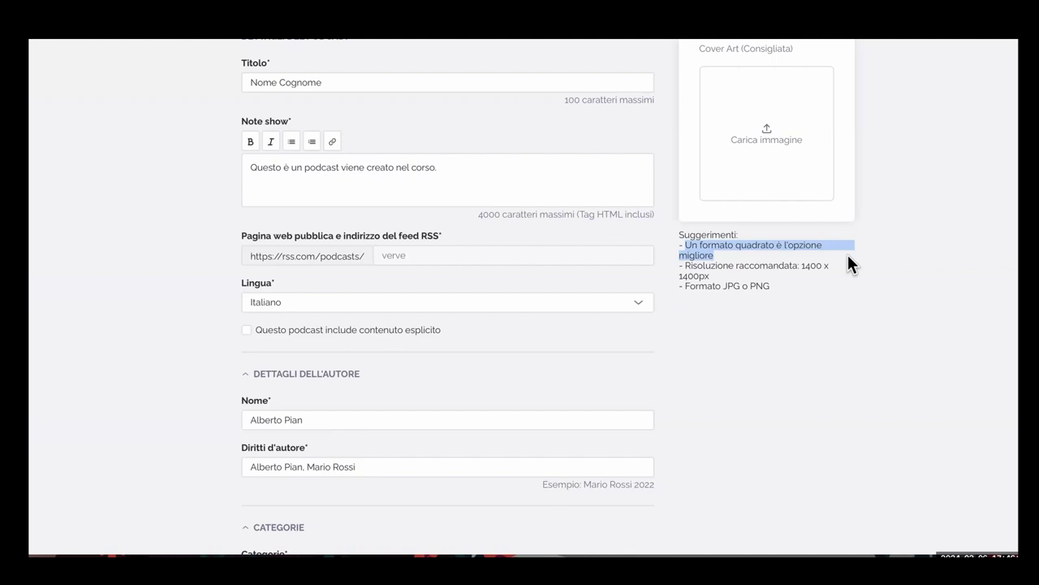
{"action": "left_click", "coordinate": [737, 258]}
{"action": "scroll", "coordinate": [754, 258], "scroll_direction": "up", "scroll_amount": 1}
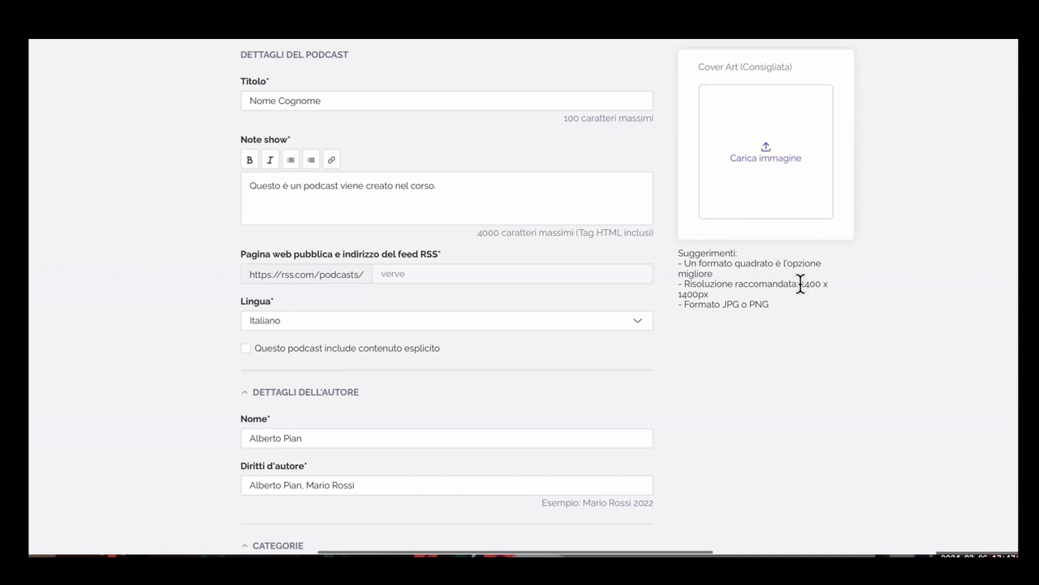
Step: Upload the "Trova e crea grandi storie con il podcasting" image as the podcast's cover art and zoom it in slightly
{"action": "left_click_drag", "start_coordinate": [801, 284], "coordinate": [709, 294]}
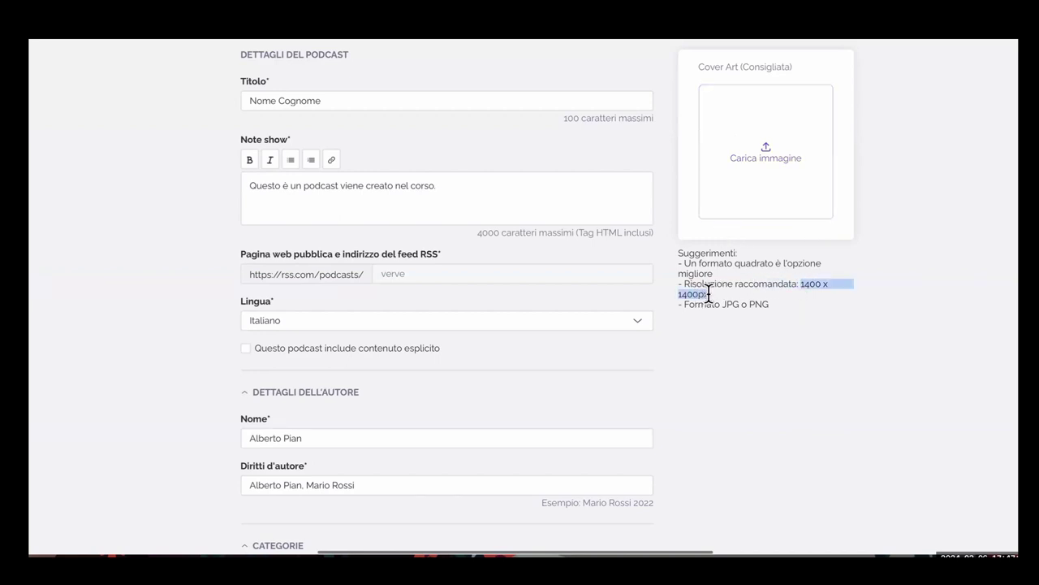
{"action": "left_click", "coordinate": [803, 317]}
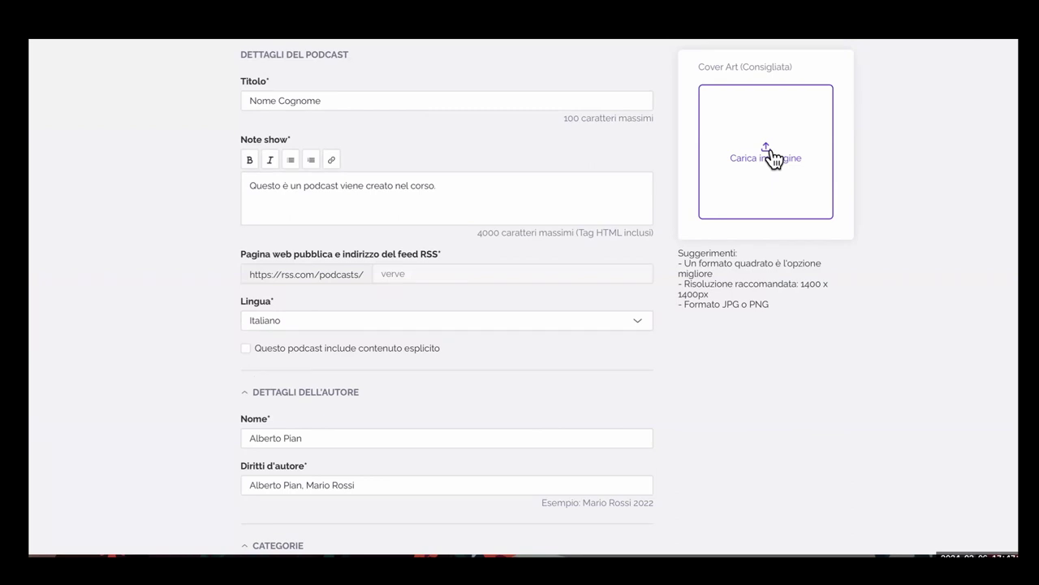
{"action": "left_click", "coordinate": [771, 158]}
{"action": "left_click", "coordinate": [825, 393]}
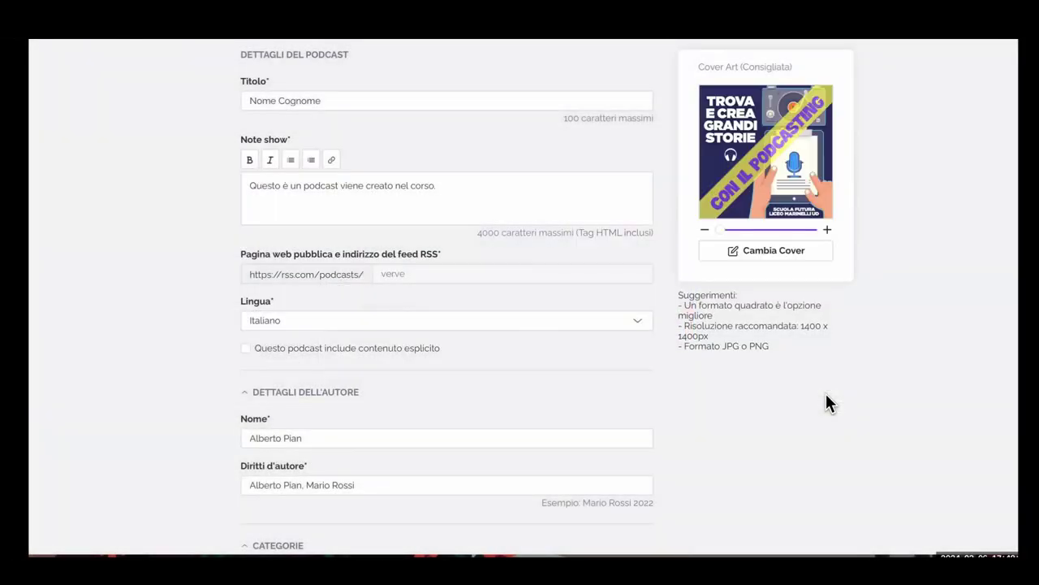
{"action": "scroll", "coordinate": [909, 247], "scroll_direction": "up", "scroll_amount": 1}
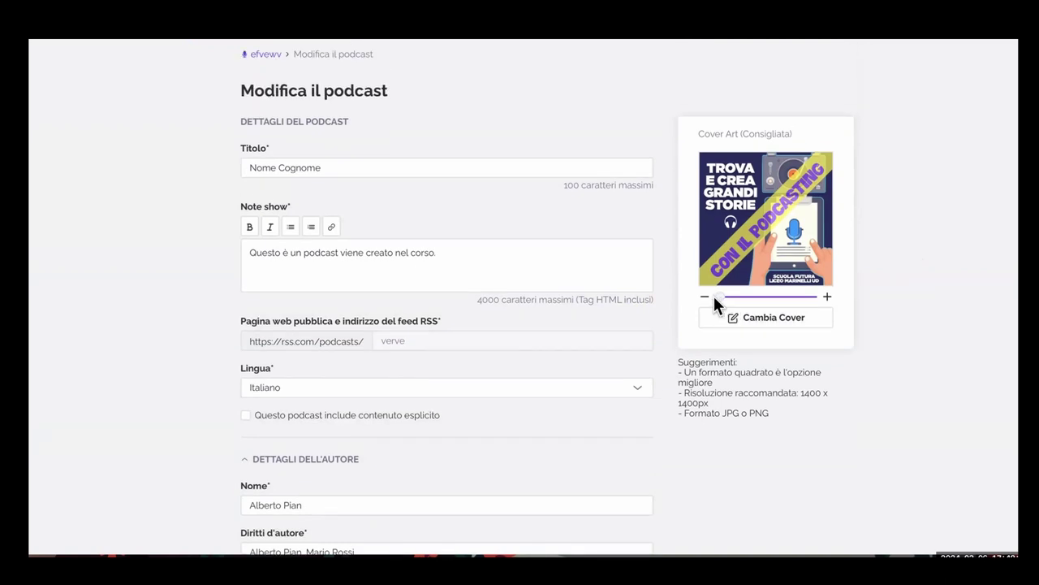
{"action": "left_click_drag", "start_coordinate": [714, 297], "coordinate": [722, 302]}
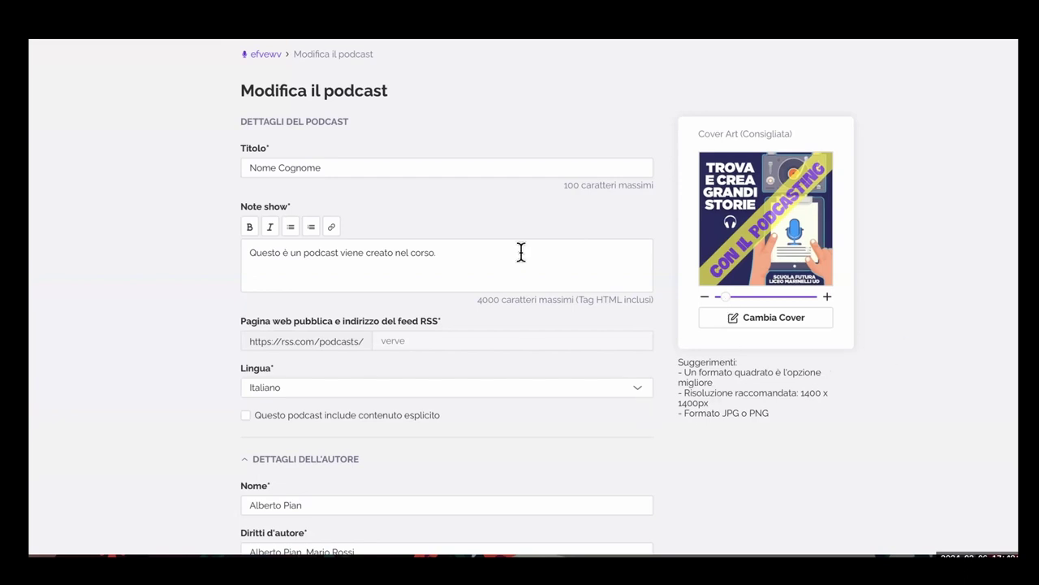
Step: Add the author's website address on a new line beneath the sentence in the show notes
{"action": "scroll", "coordinate": [529, 293], "scroll_direction": "down", "scroll_amount": 2}
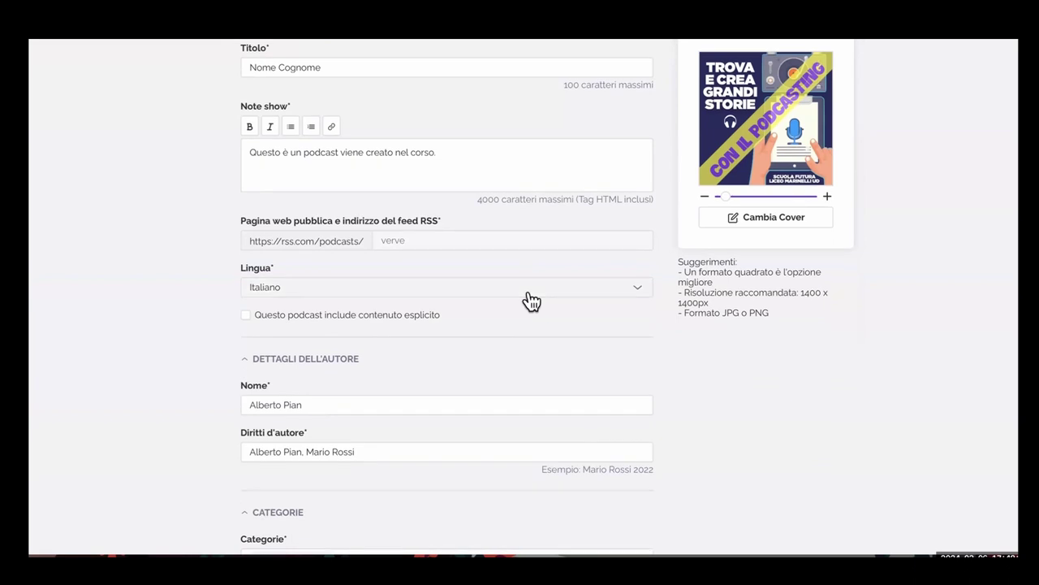
{"action": "scroll", "coordinate": [531, 300], "scroll_direction": "down", "scroll_amount": 1}
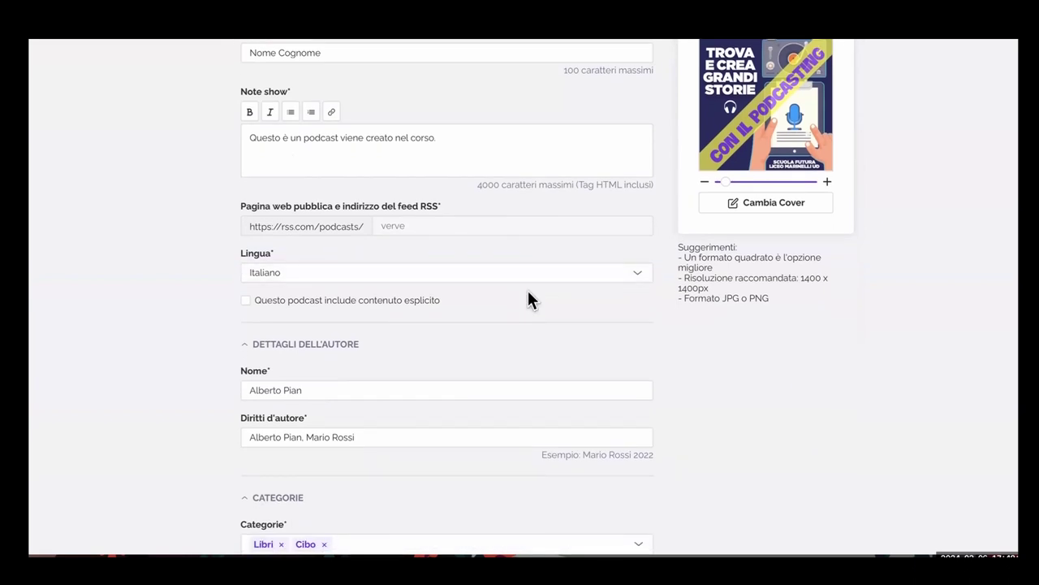
{"action": "scroll", "coordinate": [528, 301], "scroll_direction": "up", "scroll_amount": 1}
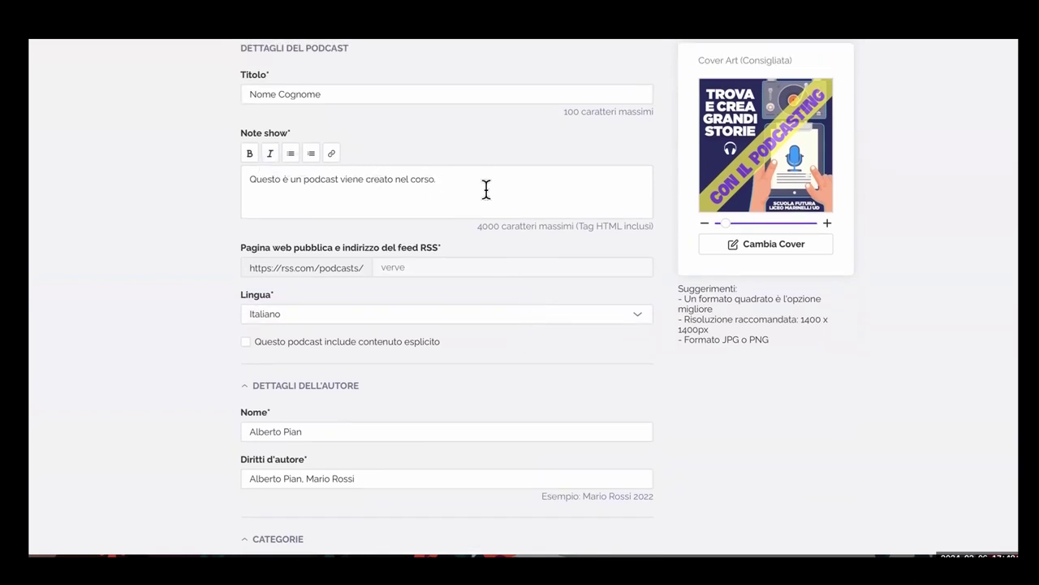
{"action": "left_click", "coordinate": [449, 178]}
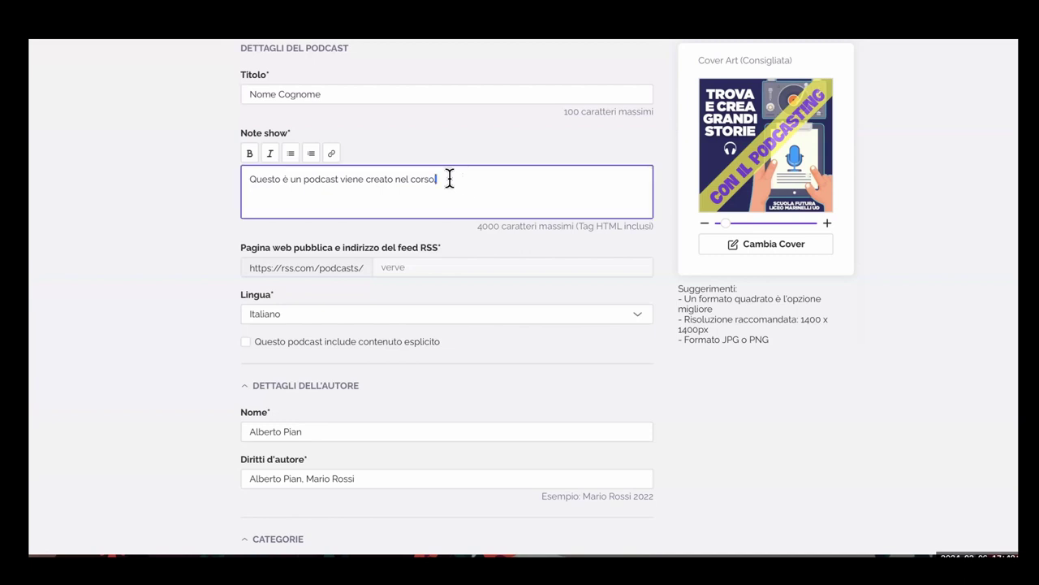
{"action": "key", "text": "Return"}
{"action": "type", "text": "ww.albertopian.it"}
{"action": "left_click", "coordinate": [251, 197]}
{"action": "type", "text": "w"}
Step: Turn the website address in the show notes into a hyperlink, using the same address as its URL
{"action": "left_click_drag", "start_coordinate": [343, 197], "coordinate": [207, 203]}
{"action": "key", "text": "ctrl+c"}
{"action": "left_click", "coordinate": [332, 154]}
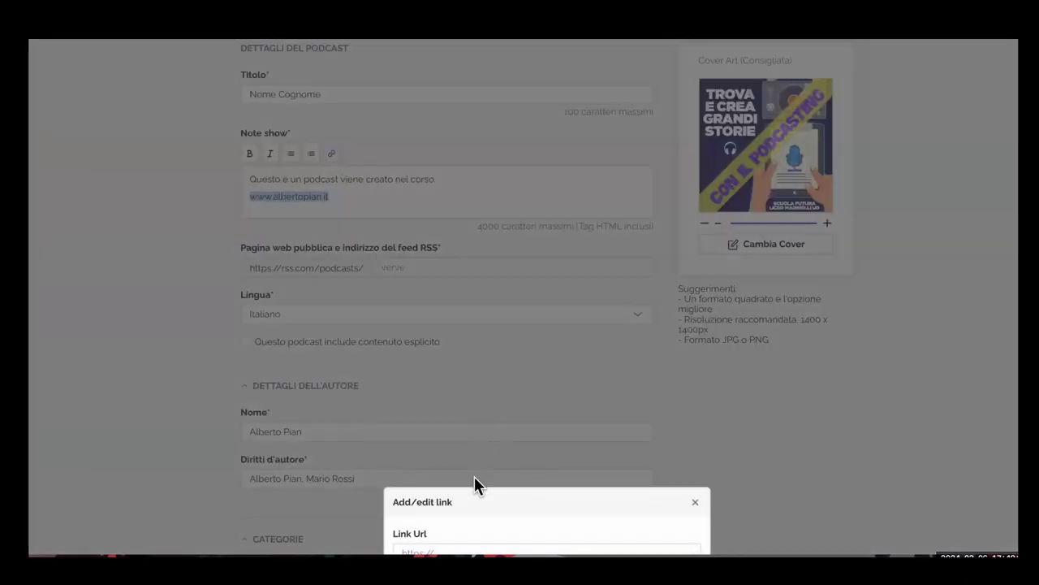
{"action": "left_click", "coordinate": [445, 549]}
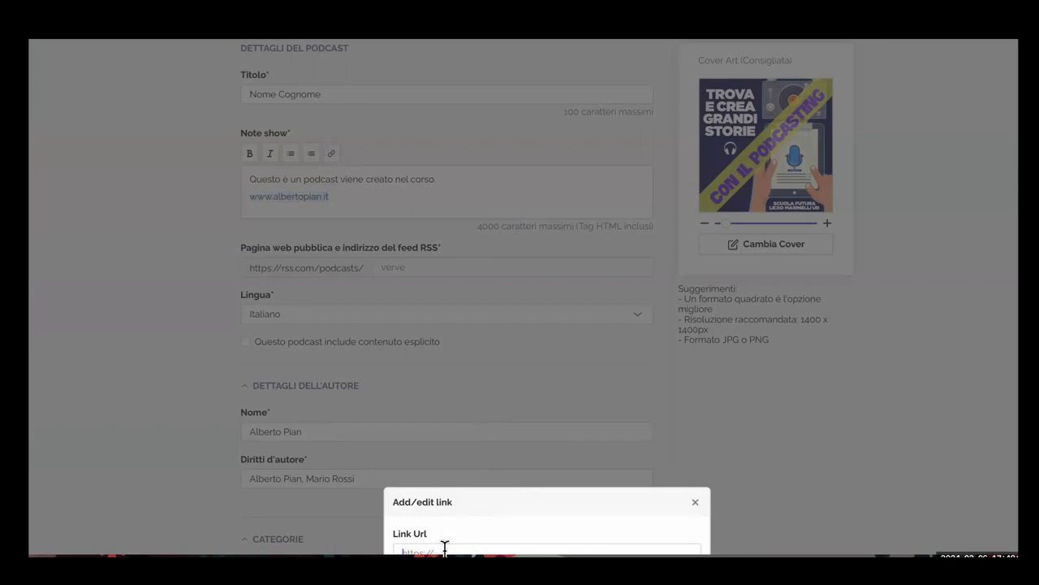
{"action": "key", "text": "ctrl+v"}
{"action": "key", "text": "Return"}
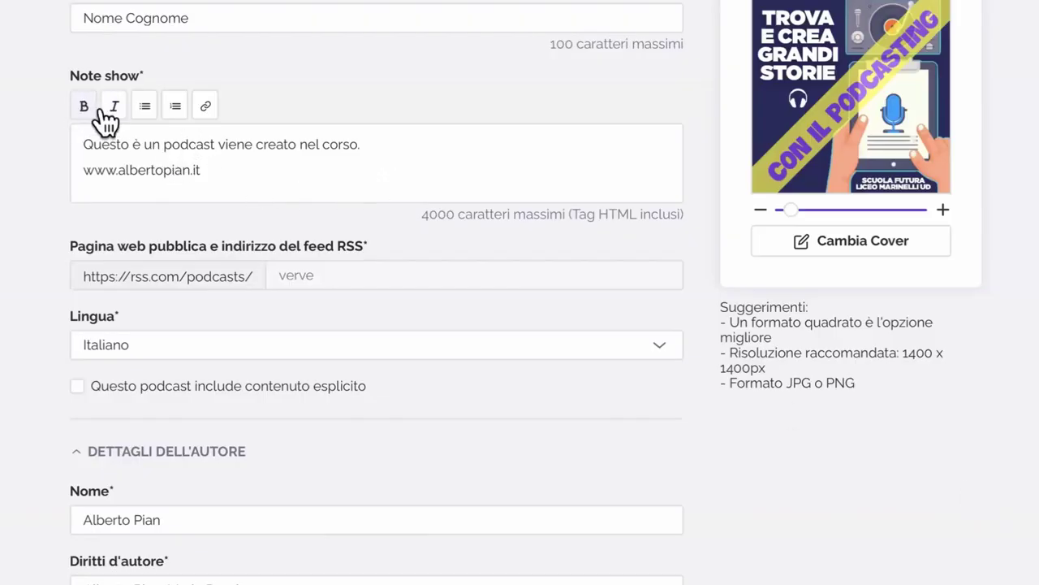
{"action": "scroll", "coordinate": [39, 186], "scroll_direction": "down", "scroll_amount": 3}
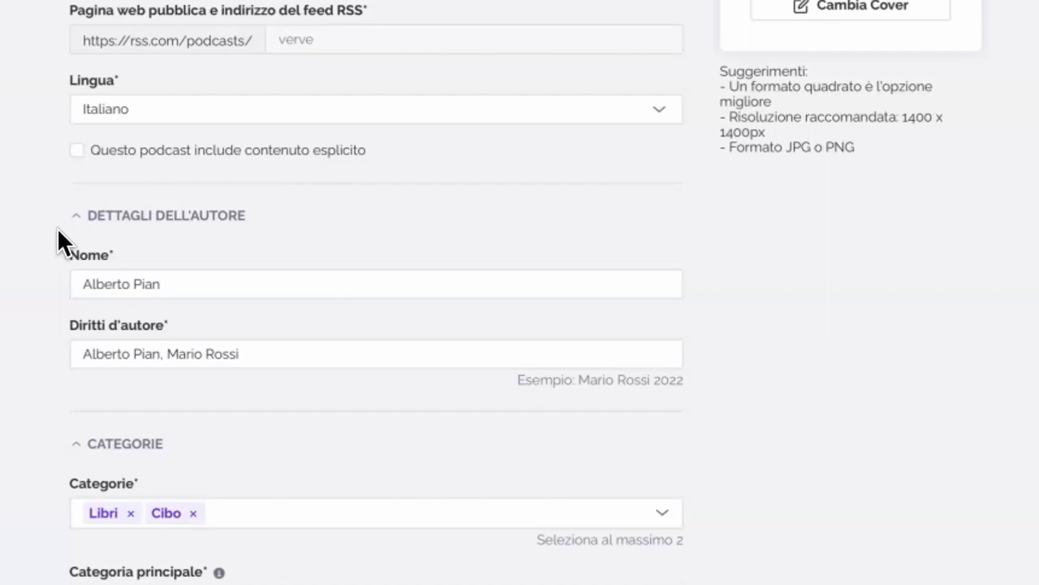
{"action": "scroll", "coordinate": [568, 230], "scroll_direction": "up", "scroll_amount": 5}
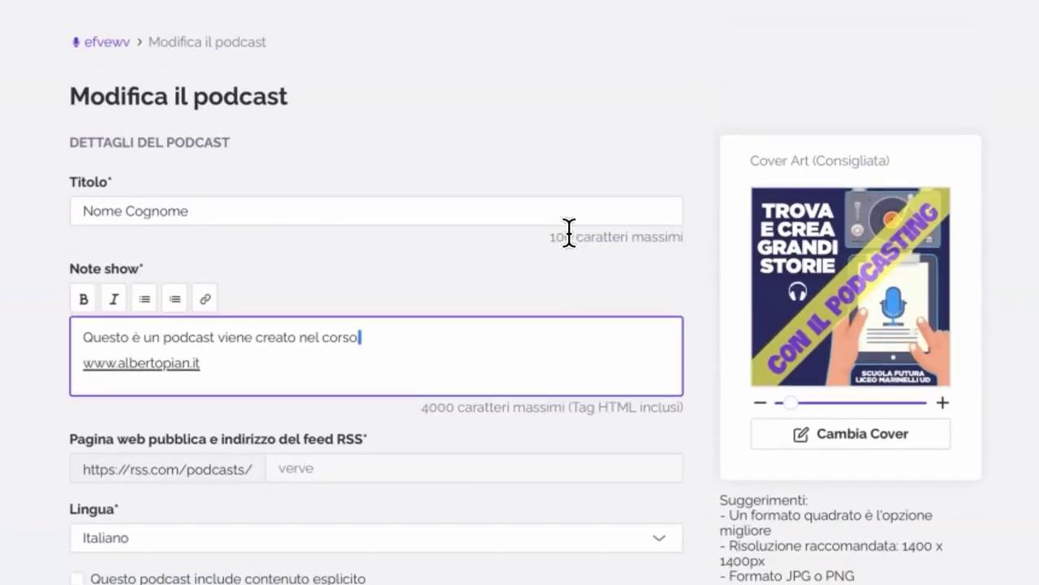
{"action": "scroll", "coordinate": [568, 230], "scroll_direction": "down", "scroll_amount": 1}
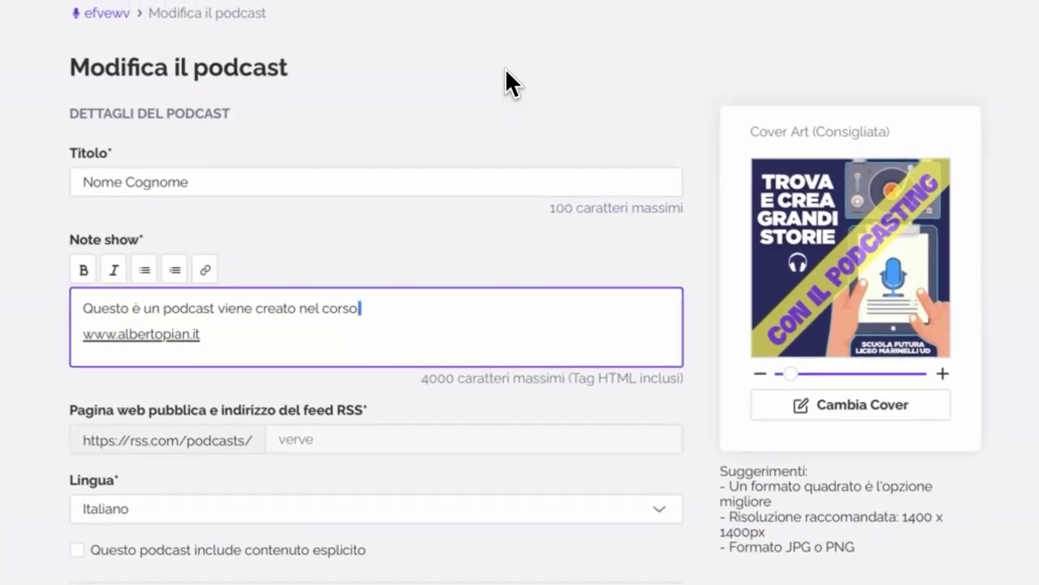
{"action": "key", "text": "BackSpace"}
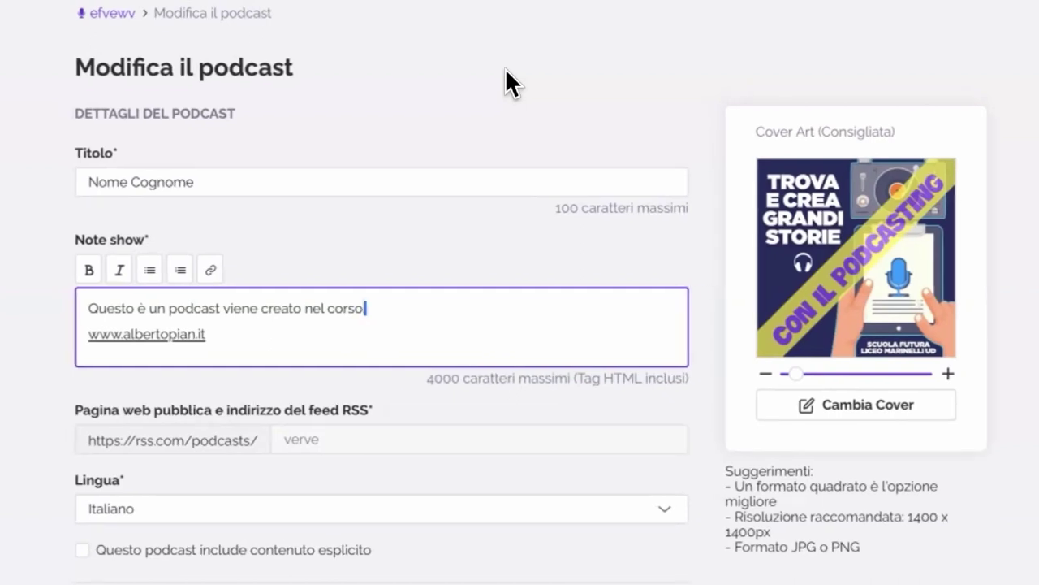
{"action": "type", "text": "."}
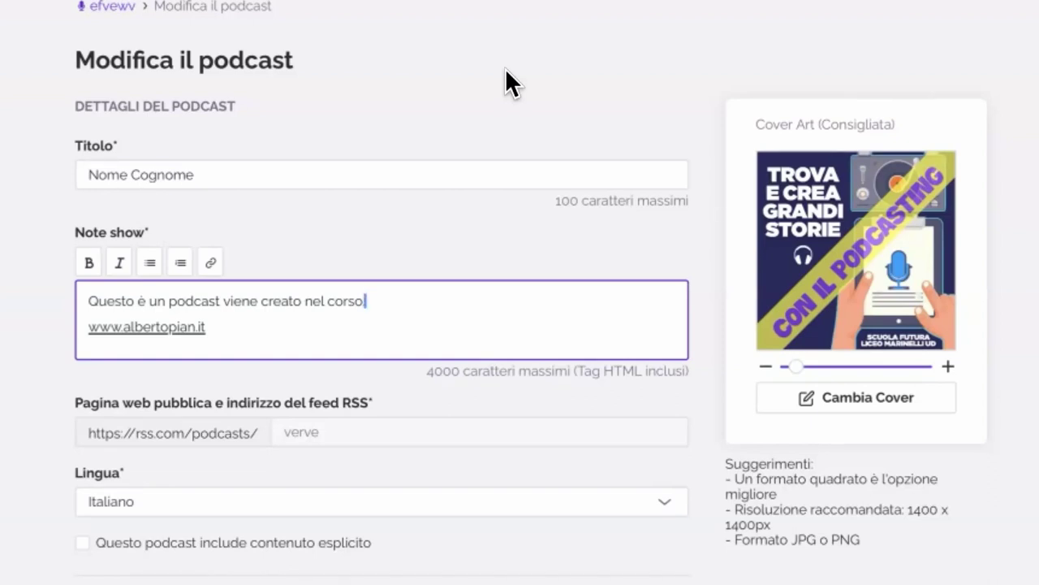
{"action": "type", "text": "."}
{"action": "left_click", "coordinate": [687, 120]}
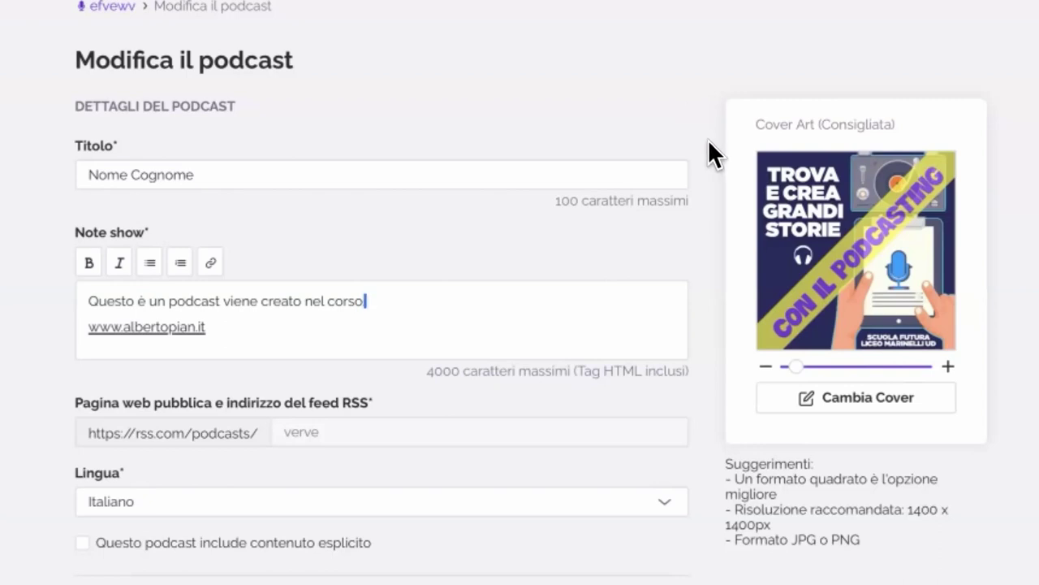
Step: Save the edited podcast details
{"action": "scroll", "coordinate": [708, 155], "scroll_direction": "down", "scroll_amount": 3}
{"action": "scroll", "coordinate": [708, 155], "scroll_direction": "down", "scroll_amount": 2}
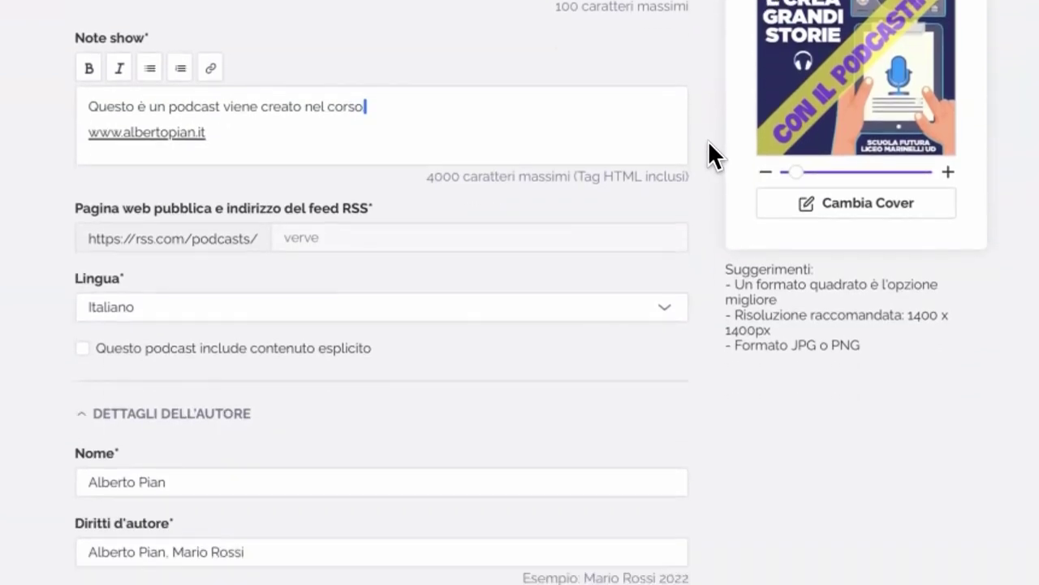
{"action": "scroll", "coordinate": [708, 154], "scroll_direction": "down", "scroll_amount": 2}
{"action": "scroll", "coordinate": [708, 154], "scroll_direction": "down", "scroll_amount": 3}
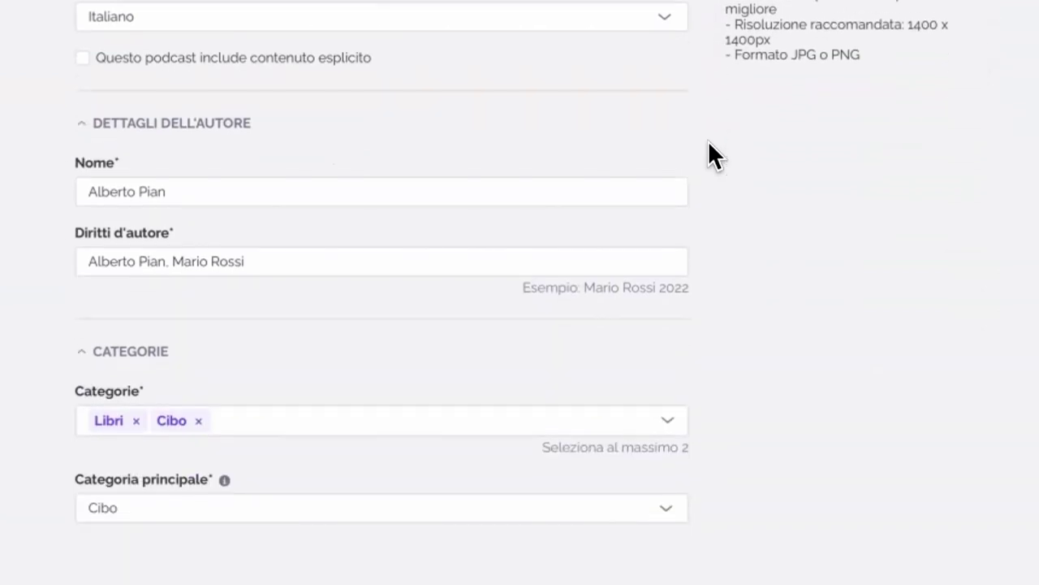
{"action": "scroll", "coordinate": [708, 142], "scroll_direction": "down", "scroll_amount": 4}
{"action": "scroll", "coordinate": [510, 309], "scroll_direction": "down", "scroll_amount": 1}
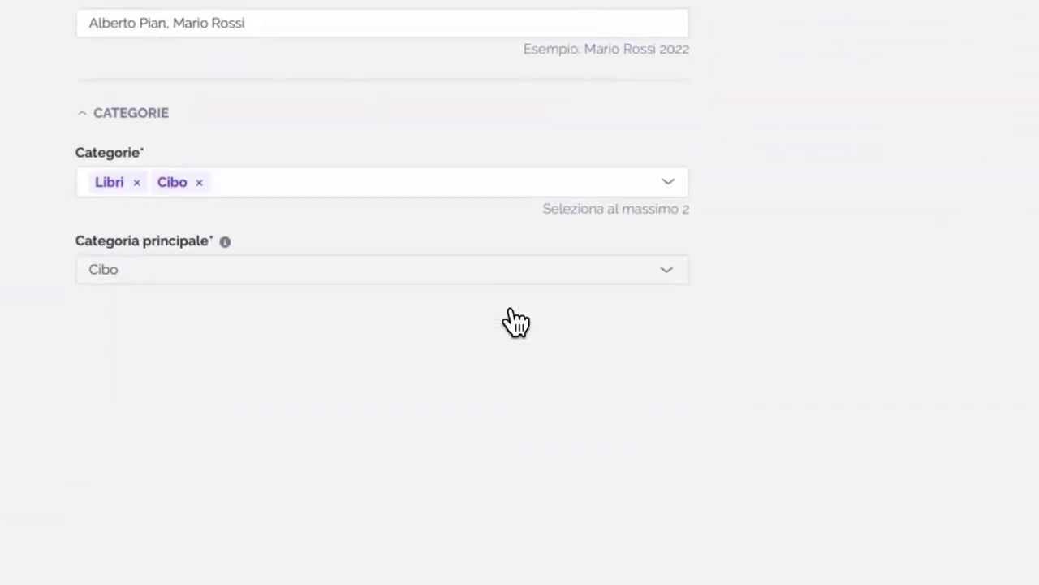
{"action": "scroll", "coordinate": [515, 321], "scroll_direction": "down", "scroll_amount": 4}
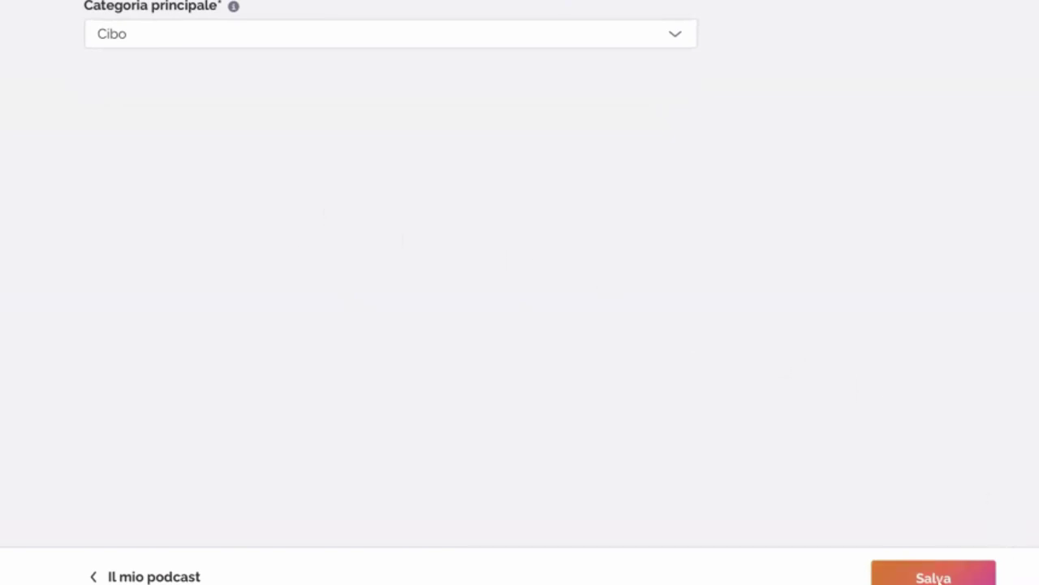
{"action": "left_click", "coordinate": [939, 578]}
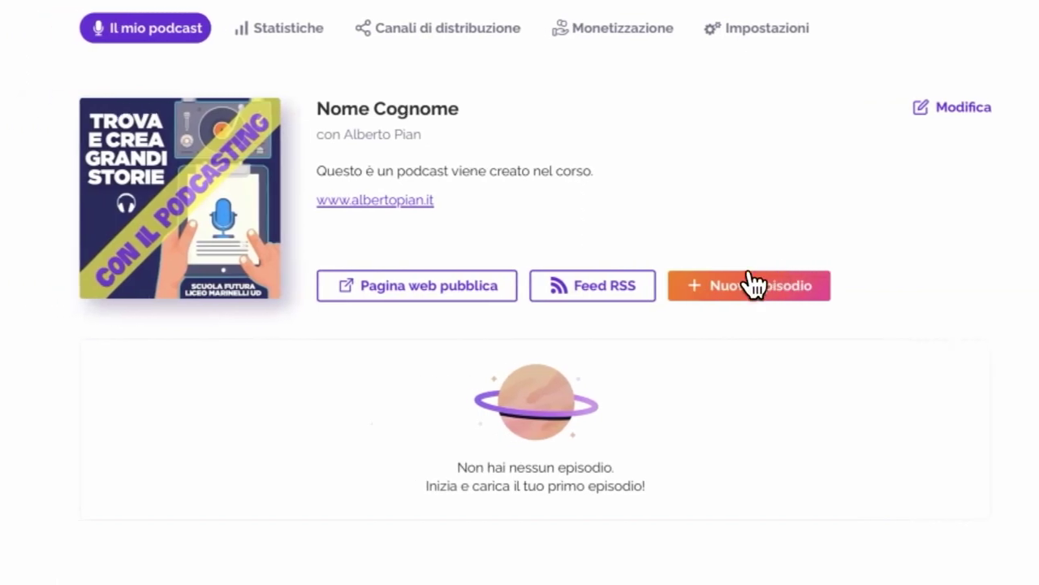
Step: Create a new episode for the podcast, look over its form and go to the episode title
{"action": "left_click_drag", "start_coordinate": [323, 108], "coordinate": [484, 104]}
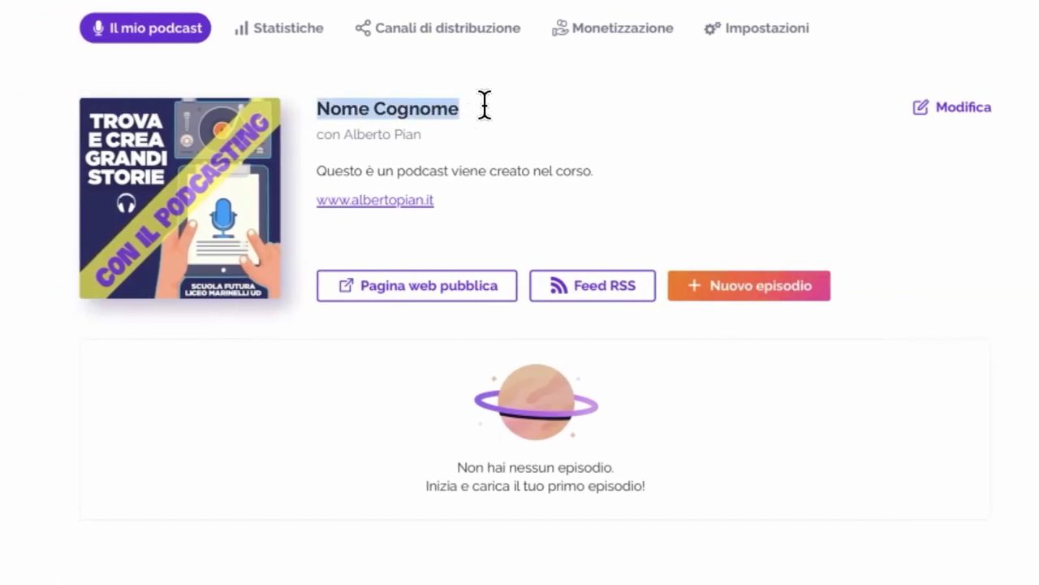
{"action": "left_click", "coordinate": [424, 134]}
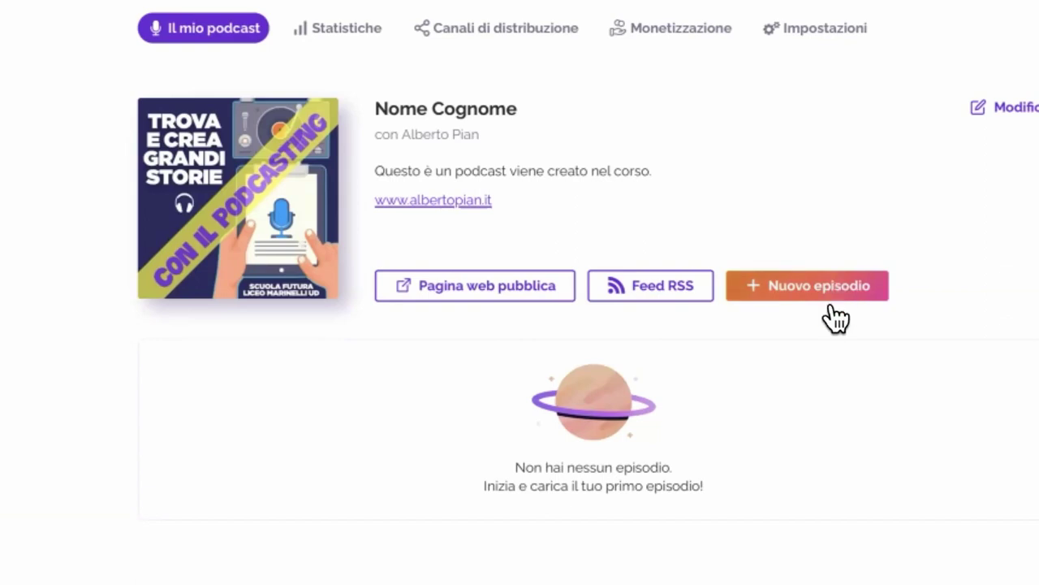
{"action": "left_click", "coordinate": [786, 296]}
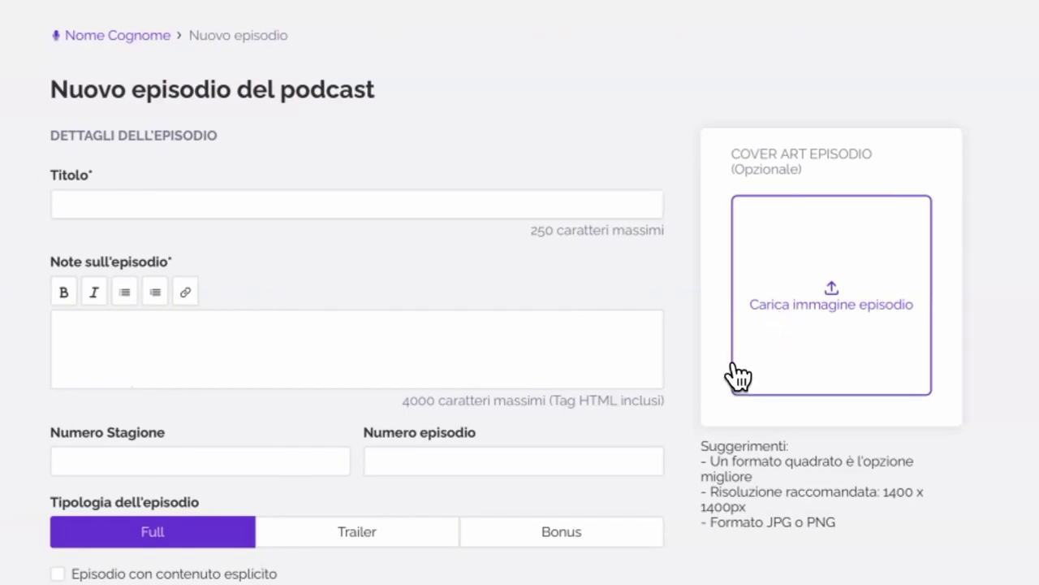
{"action": "scroll", "coordinate": [629, 450], "scroll_direction": "down", "scroll_amount": 2}
{"action": "scroll", "coordinate": [630, 449], "scroll_direction": "down", "scroll_amount": 7}
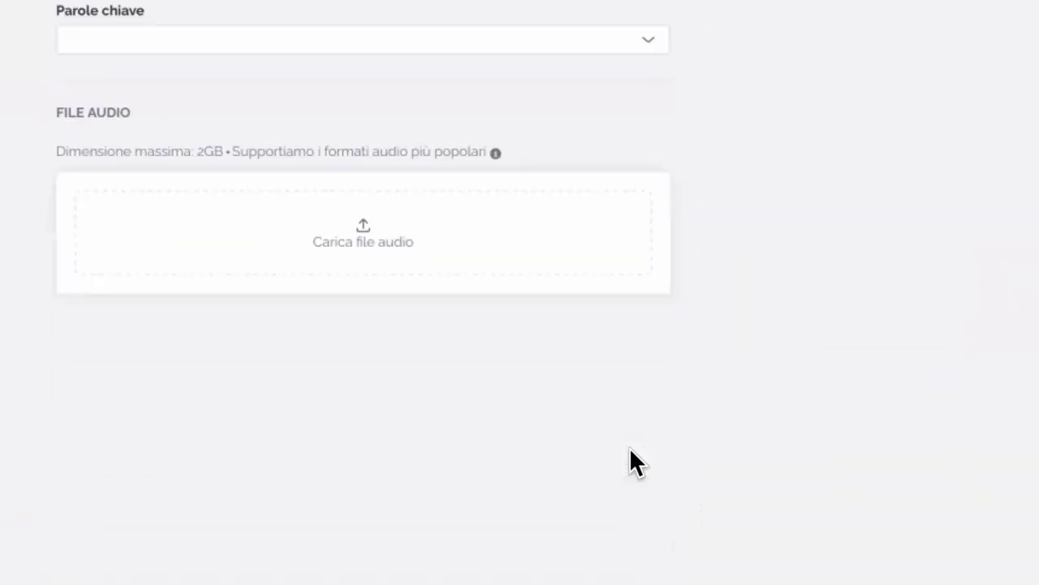
{"action": "scroll", "coordinate": [630, 449], "scroll_direction": "up", "scroll_amount": 6}
{"action": "scroll", "coordinate": [630, 449], "scroll_direction": "up", "scroll_amount": 3}
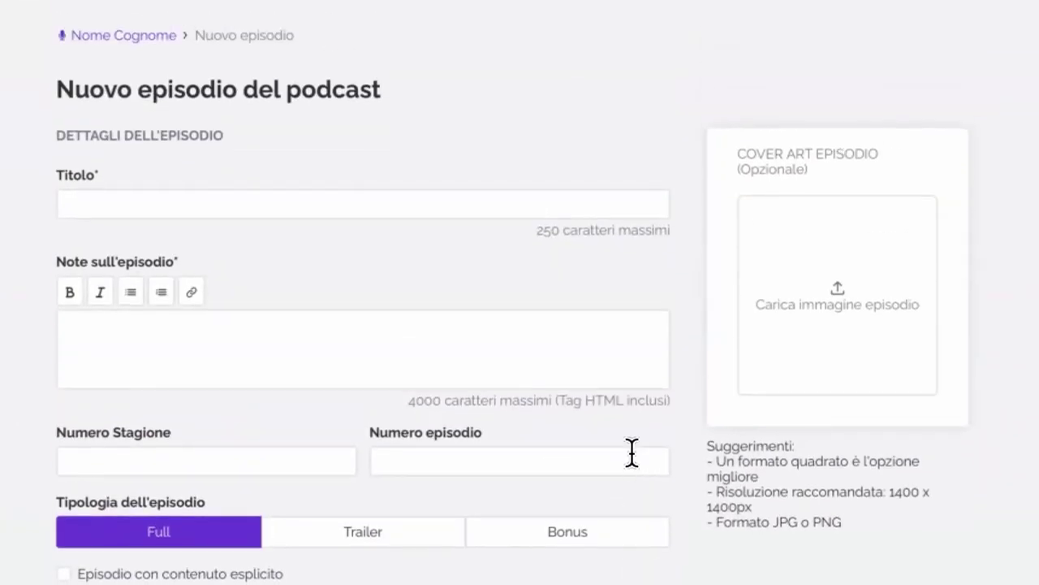
{"action": "left_click", "coordinate": [79, 203]}
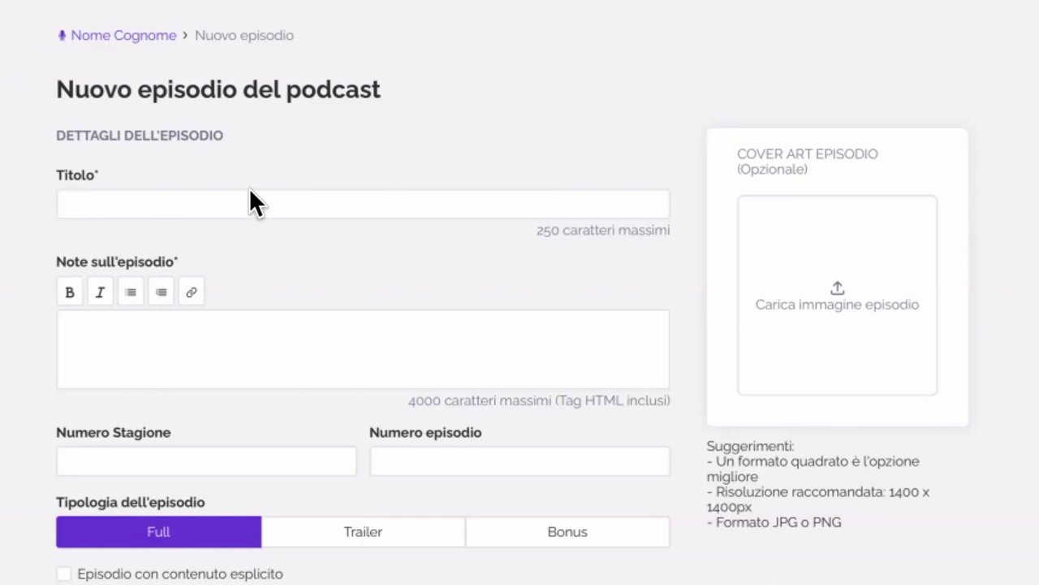
{"action": "type", "text": "Episodio di"}
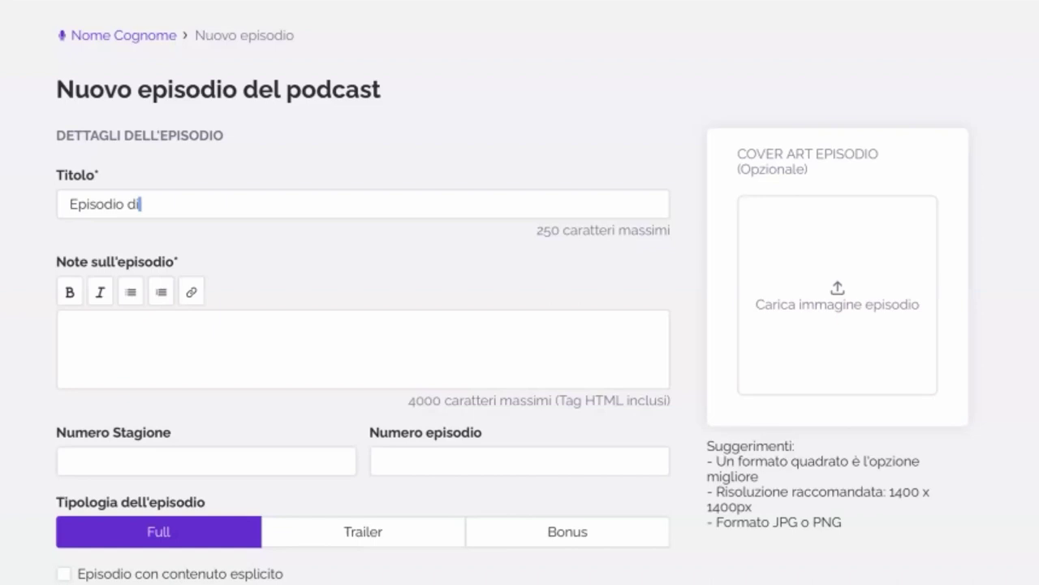
{"action": "key", "text": "BackSpace"}
{"action": "key", "text": "BackSpace"}
{"action": "key", "text": "BackSpace"}
{"action": "key", "text": "BackSpace"}
{"action": "key", "text": "BackSpace"}
{"action": "key", "text": "BackSpace"}
{"action": "key", "text": "BackSpace"}
{"action": "key", "text": "BackSpace"}
{"action": "key", "text": "BackSpace"}
{"action": "key", "text": "BackSpace"}
{"action": "key", "text": "BackSpace"}
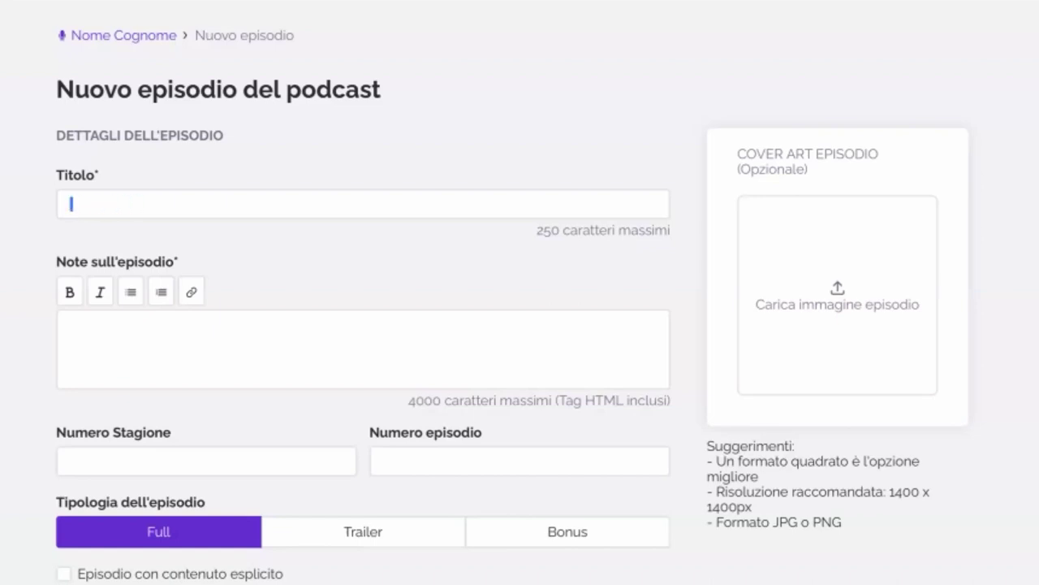
Step: Title the new episode "Primo episodio per conoscere il mio podcast"
{"action": "type", "text": "Primo epido"}
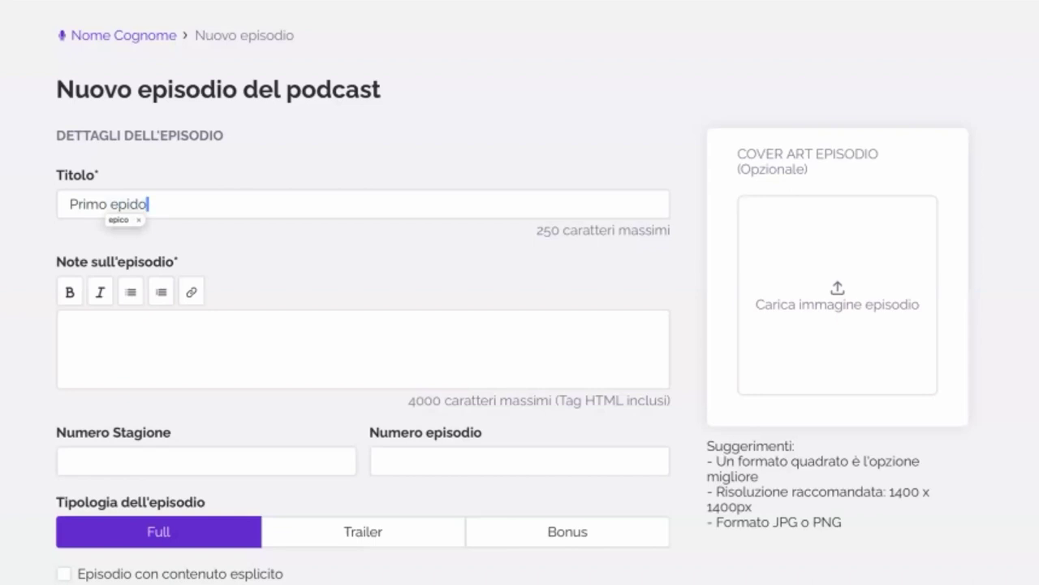
{"action": "key", "text": "BackSpace"}
{"action": "key", "text": "BackSpace"}
{"action": "type", "text": "sodio"}
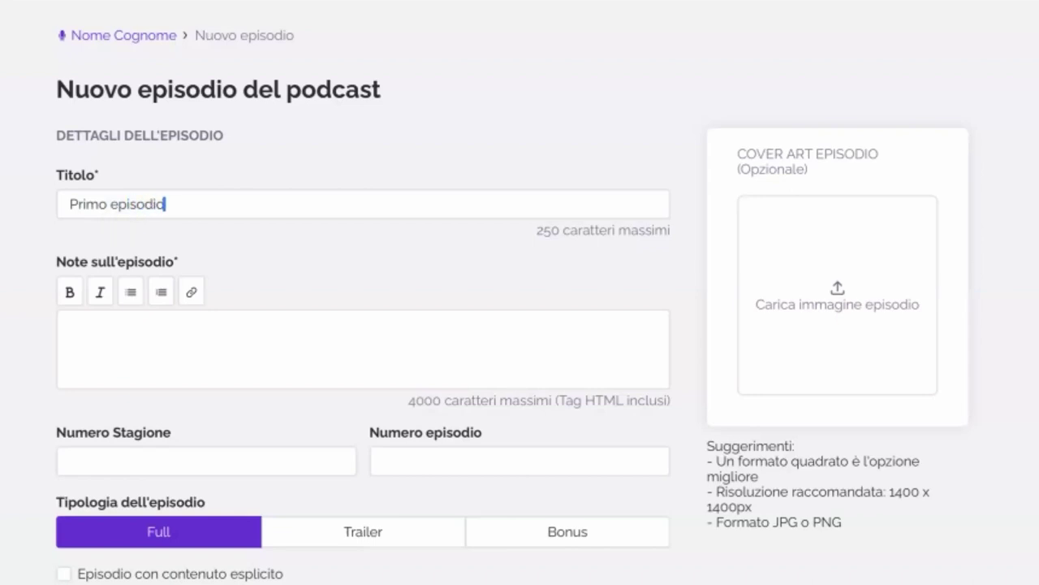
{"action": "type", "text": " per conoscere"}
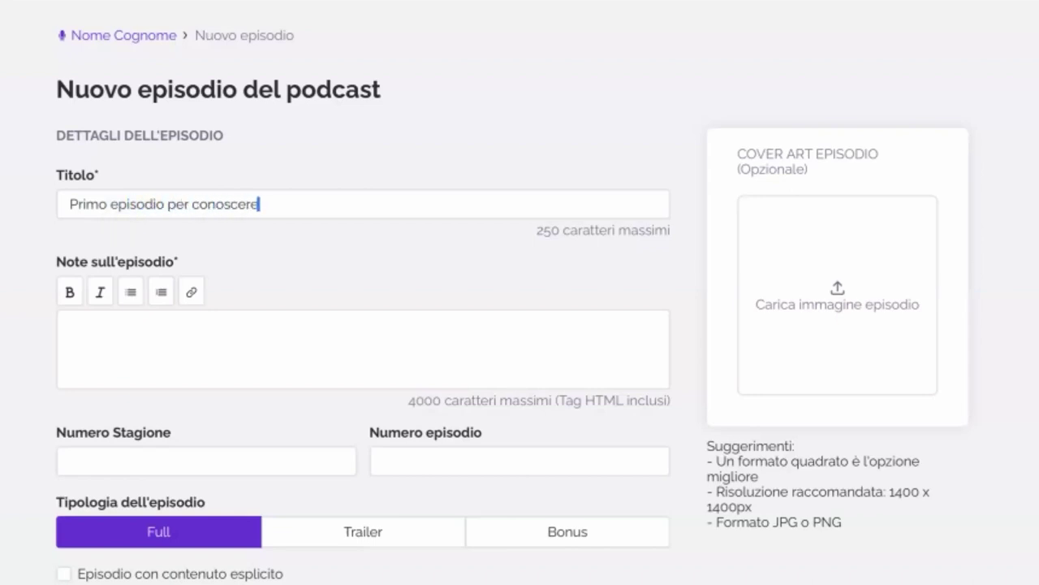
{"action": "type", "text": " il mio podcast"}
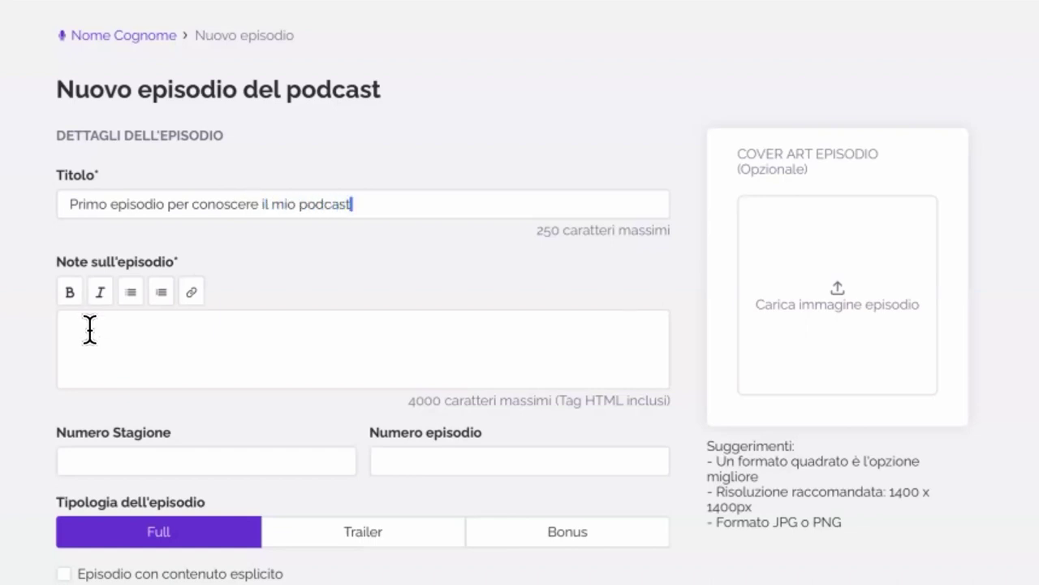
Step: Enter the episode notes "Il pirata Johnny prese il vascello e andò alla ricerca del tesoro..."
{"action": "left_click", "coordinate": [236, 327]}
{"action": "scroll", "coordinate": [237, 328], "scroll_direction": "down", "scroll_amount": 1}
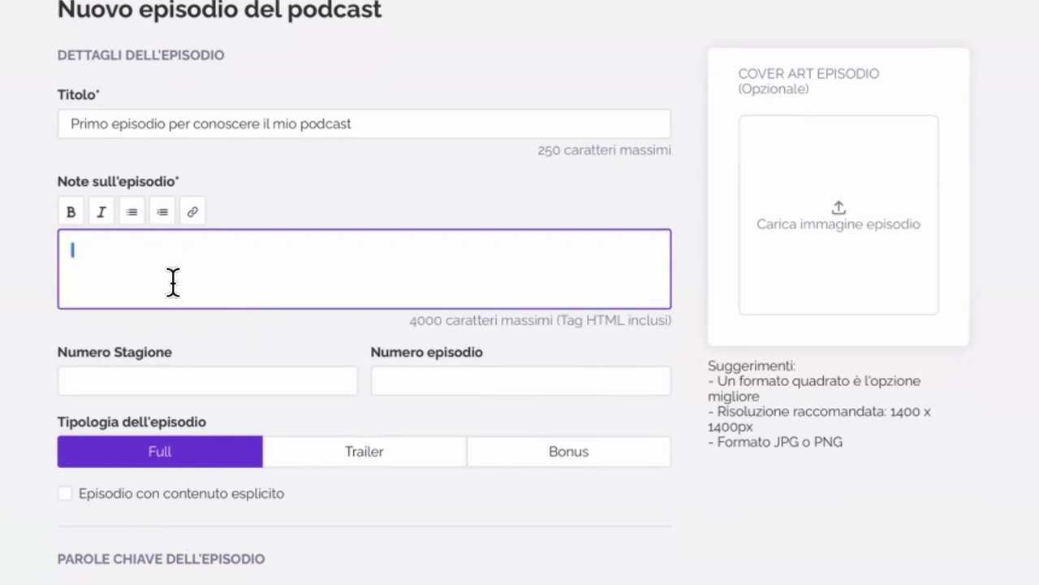
{"action": "scroll", "coordinate": [172, 283], "scroll_direction": "down", "scroll_amount": 1}
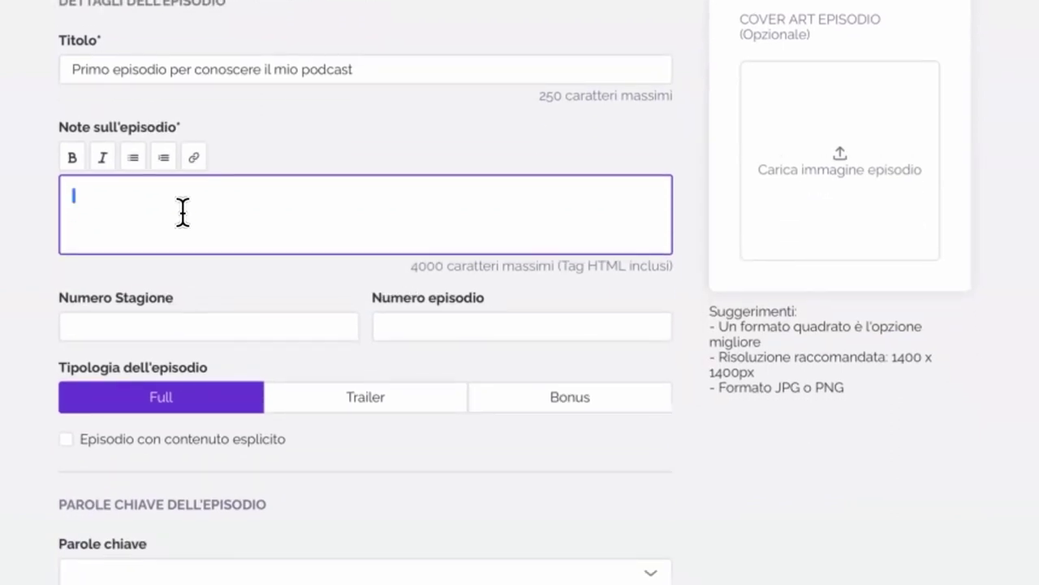
{"action": "type", "text": "Il pirata Johnny"}
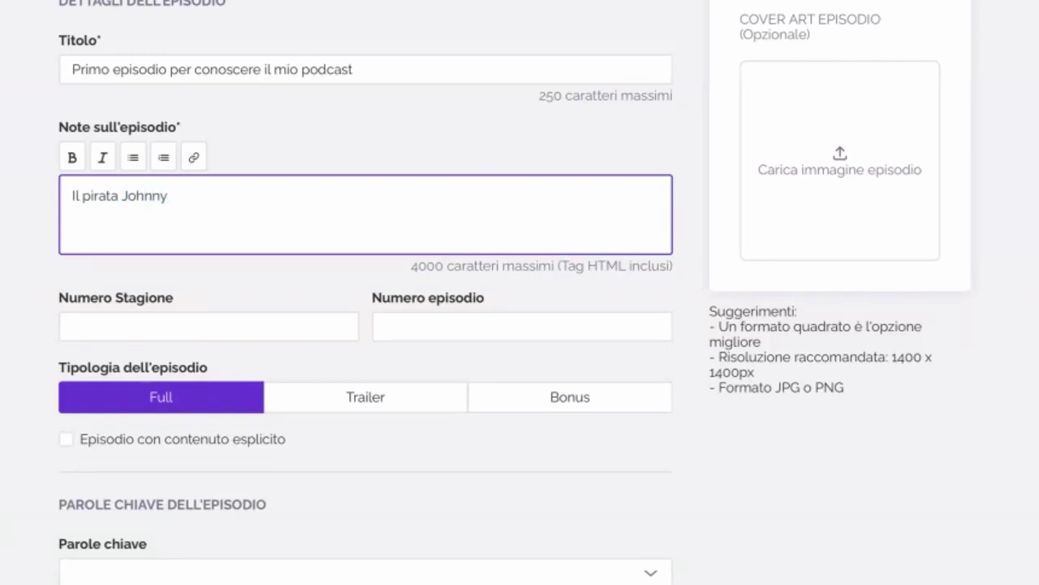
{"action": "type", "text": " prese il vas"}
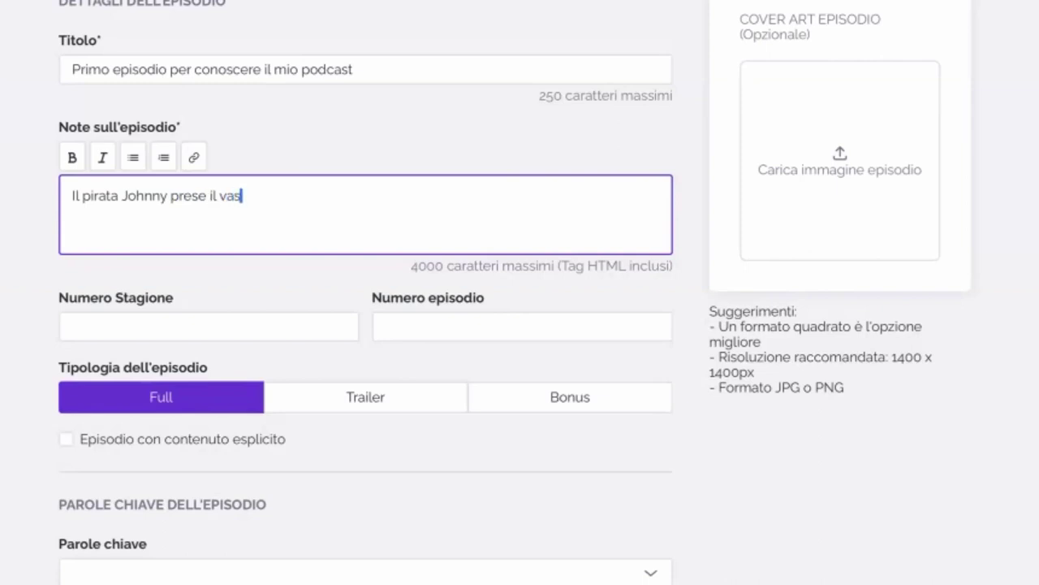
{"action": "type", "text": "cello e andò alla ric"}
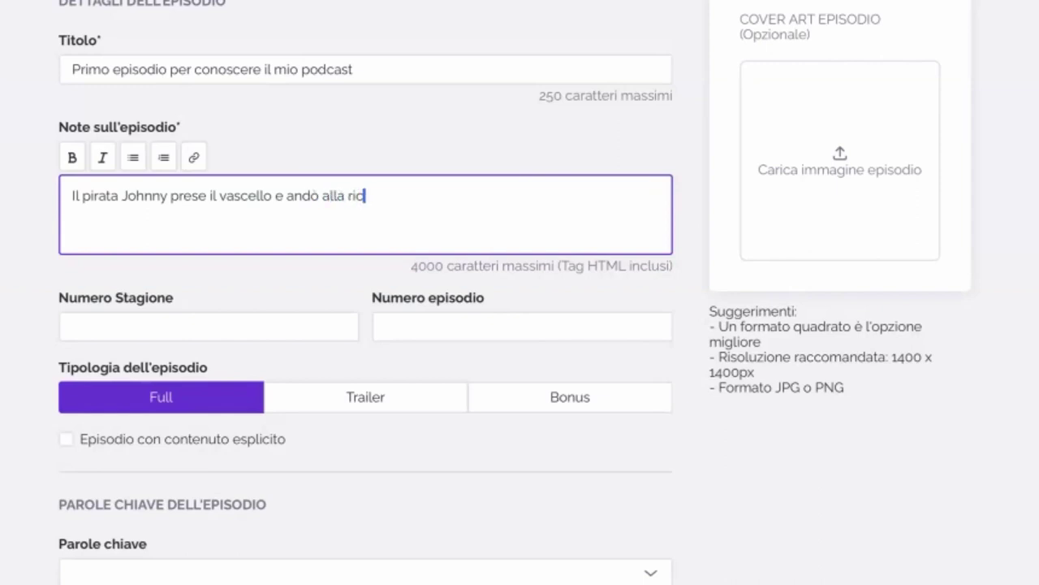
{"action": "type", "text": "erca del te"}
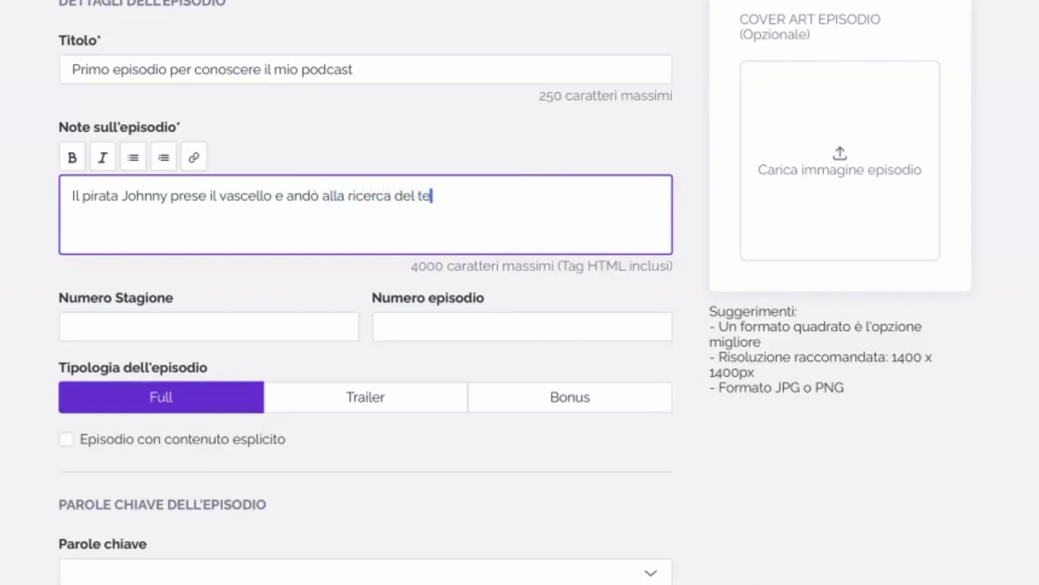
{"action": "type", "text": "soro..."}
Step: Set the season number to 1 and the episode number to 1
{"action": "scroll", "coordinate": [331, 260], "scroll_direction": "down", "scroll_amount": 1}
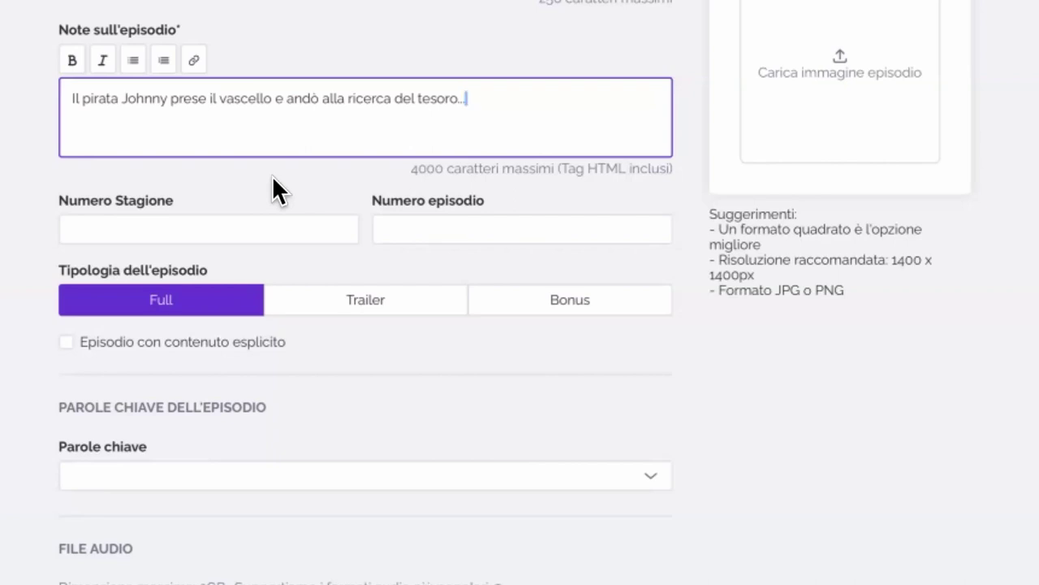
{"action": "scroll", "coordinate": [273, 183], "scroll_direction": "up", "scroll_amount": 3}
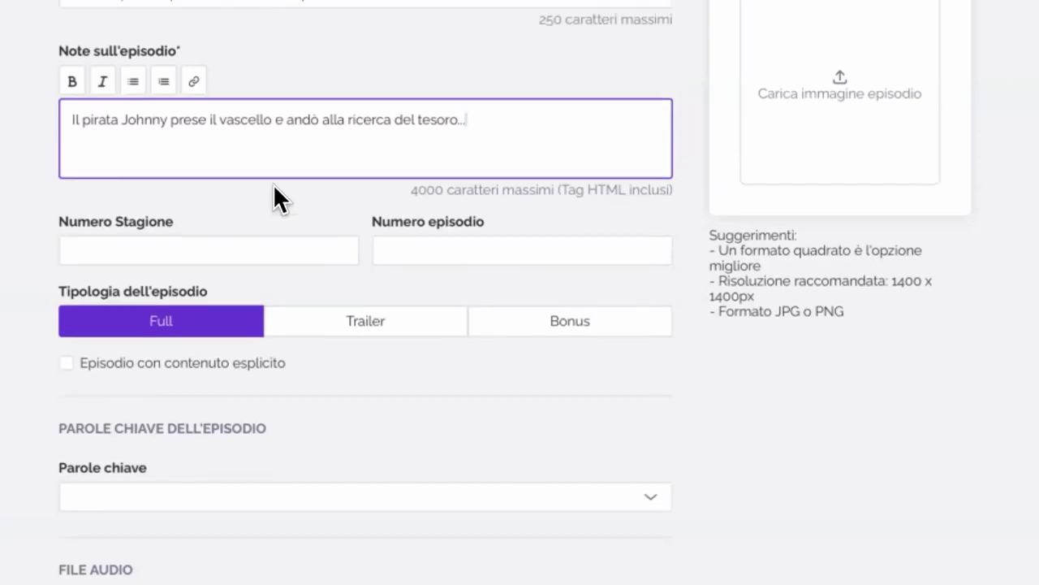
{"action": "scroll", "coordinate": [24, 42], "scroll_direction": "down", "scroll_amount": 3}
{"action": "scroll", "coordinate": [101, 129], "scroll_direction": "up", "scroll_amount": 1}
{"action": "scroll", "coordinate": [101, 130], "scroll_direction": "up", "scroll_amount": 2}
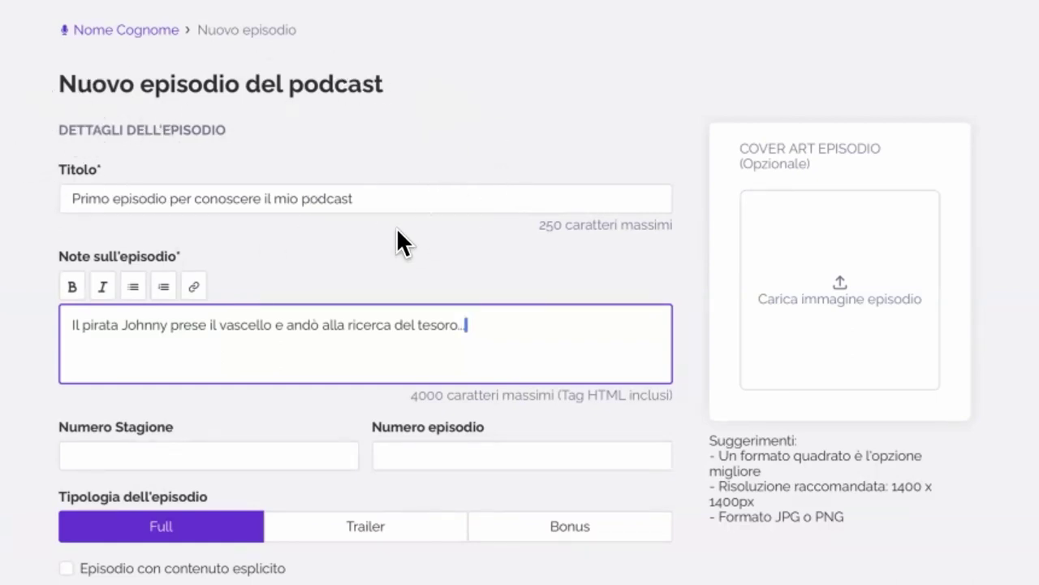
{"action": "scroll", "coordinate": [402, 242], "scroll_direction": "down", "scroll_amount": 2}
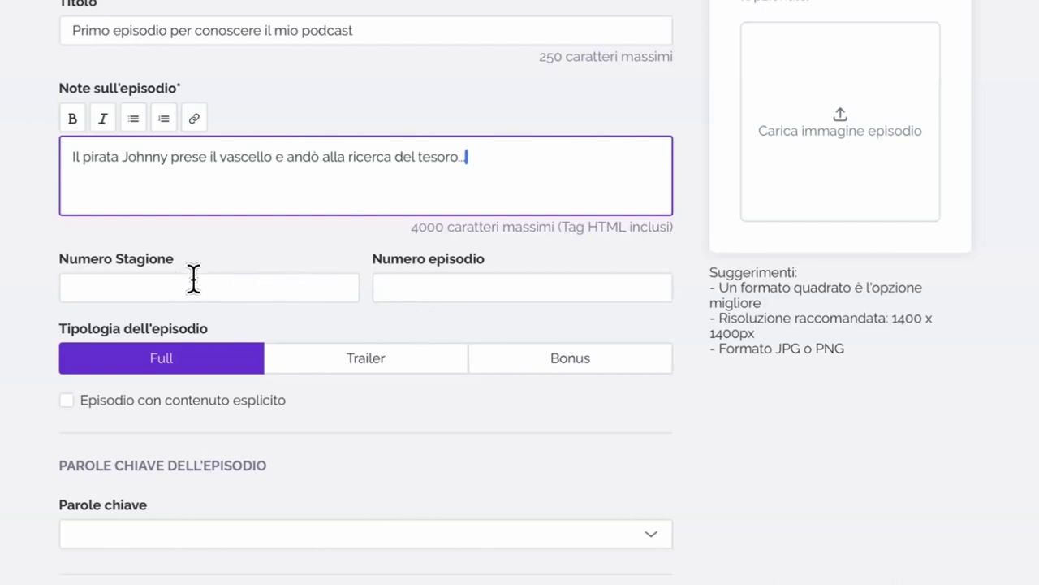
{"action": "left_click", "coordinate": [327, 283]}
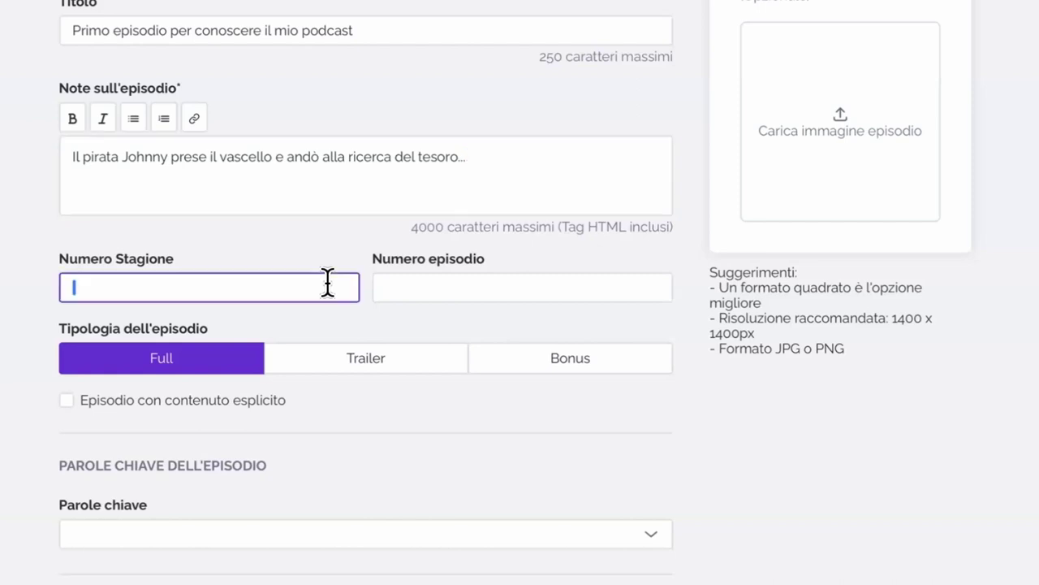
{"action": "type", "text": "1"}
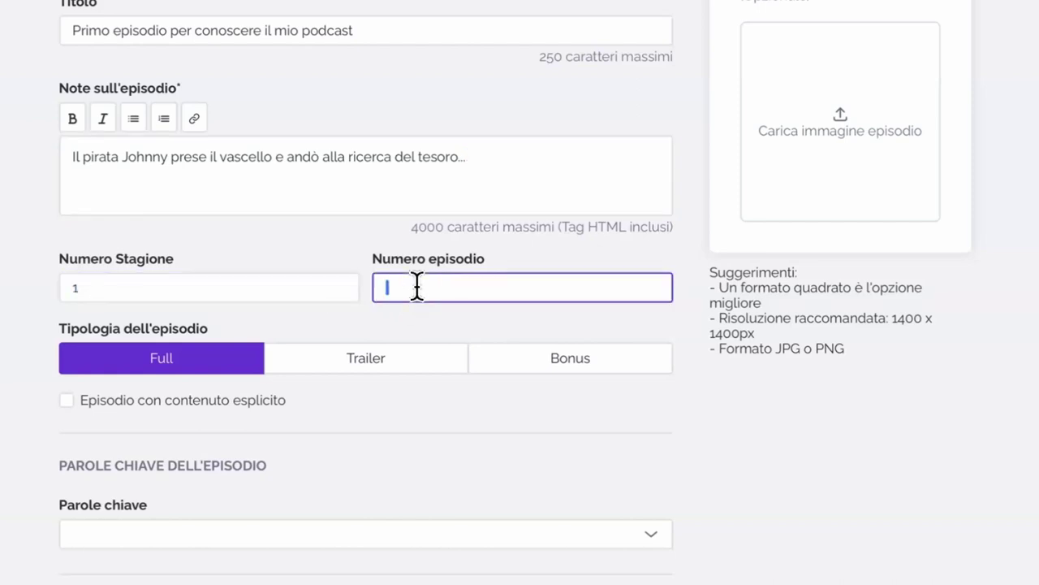
{"action": "left_click", "coordinate": [417, 285]}
{"action": "type", "text": "1"}
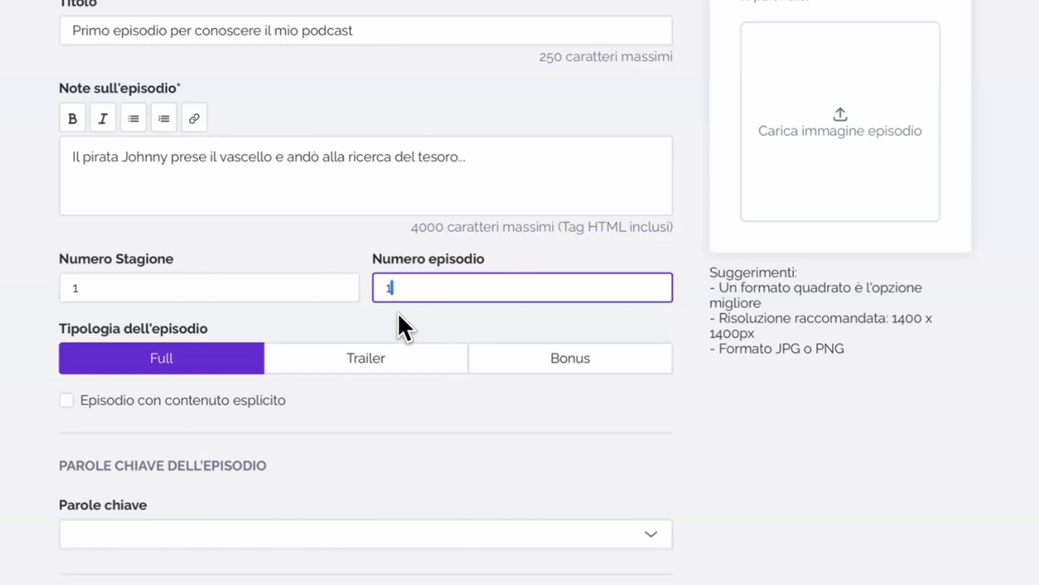
{"action": "left_click", "coordinate": [19, 301]}
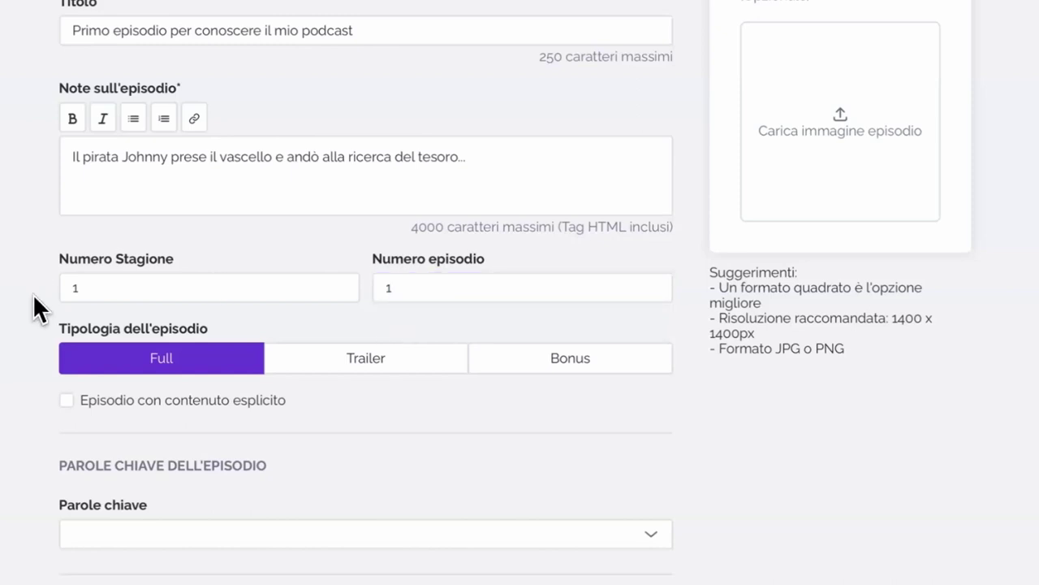
Step: Try the Trailer and Bonus episode types, comparing the available number fields, and return the type to Full
{"action": "scroll", "coordinate": [35, 309], "scroll_direction": "down", "scroll_amount": 1}
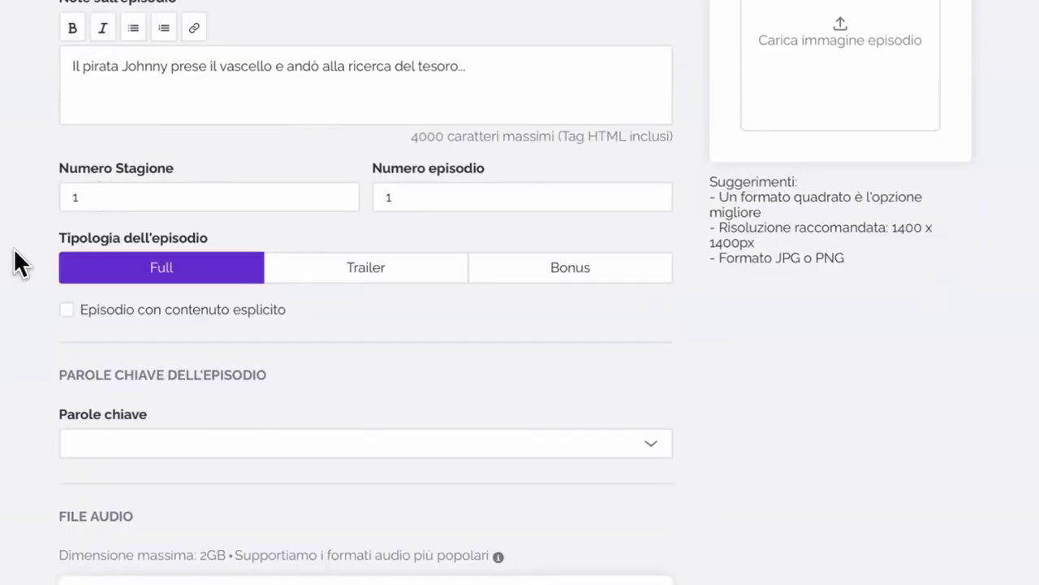
{"action": "scroll", "coordinate": [18, 264], "scroll_direction": "down", "scroll_amount": 1}
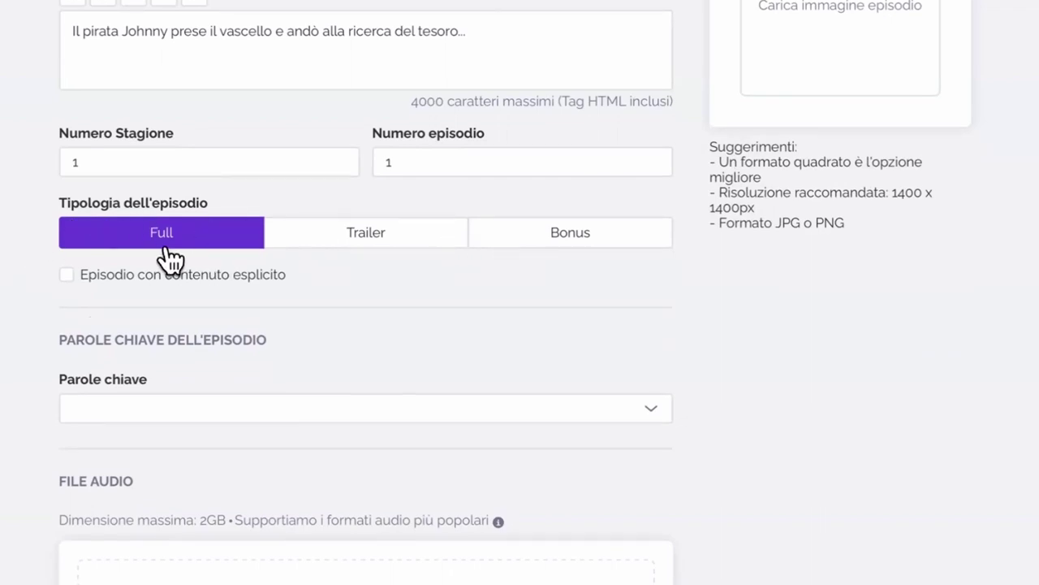
{"action": "left_click", "coordinate": [396, 242]}
{"action": "left_click", "coordinate": [602, 248]}
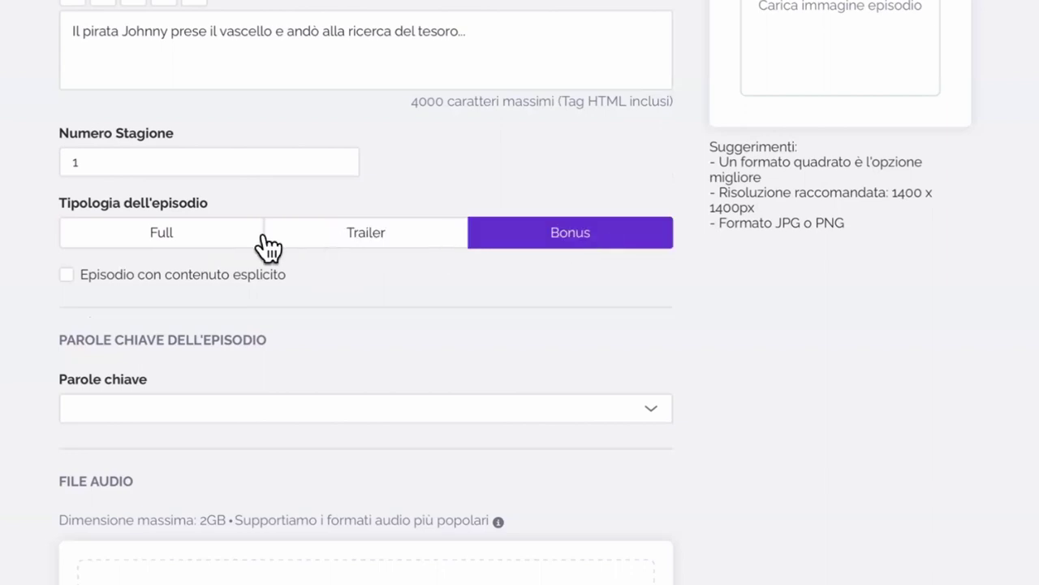
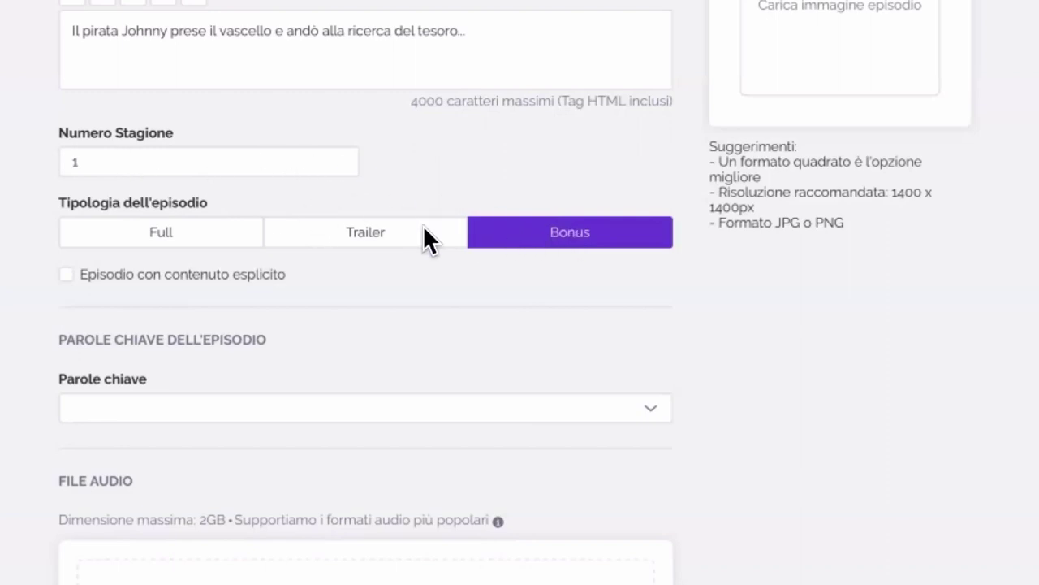
{"action": "left_click", "coordinate": [242, 234]}
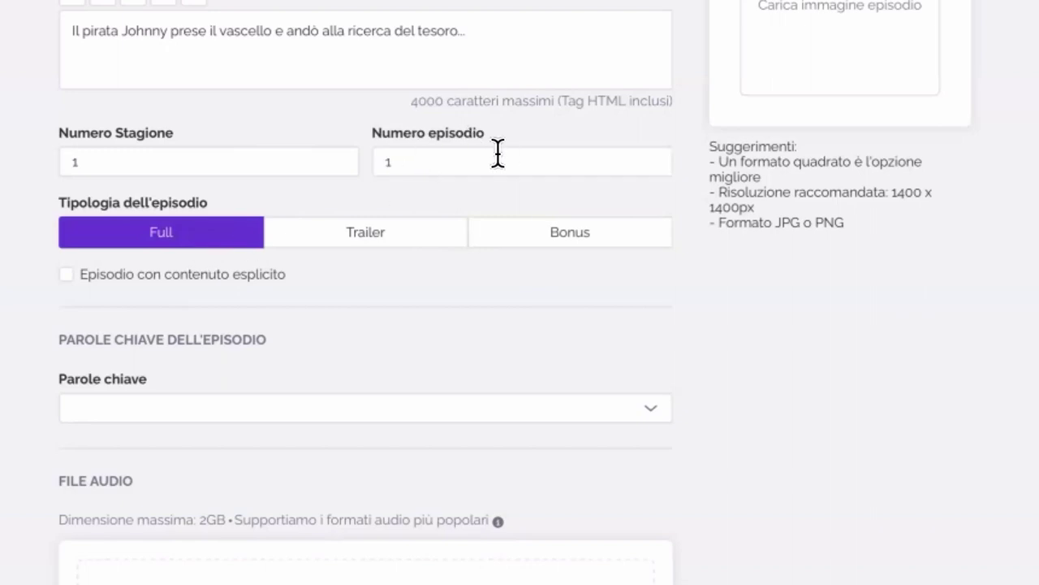
{"action": "left_click", "coordinate": [545, 244]}
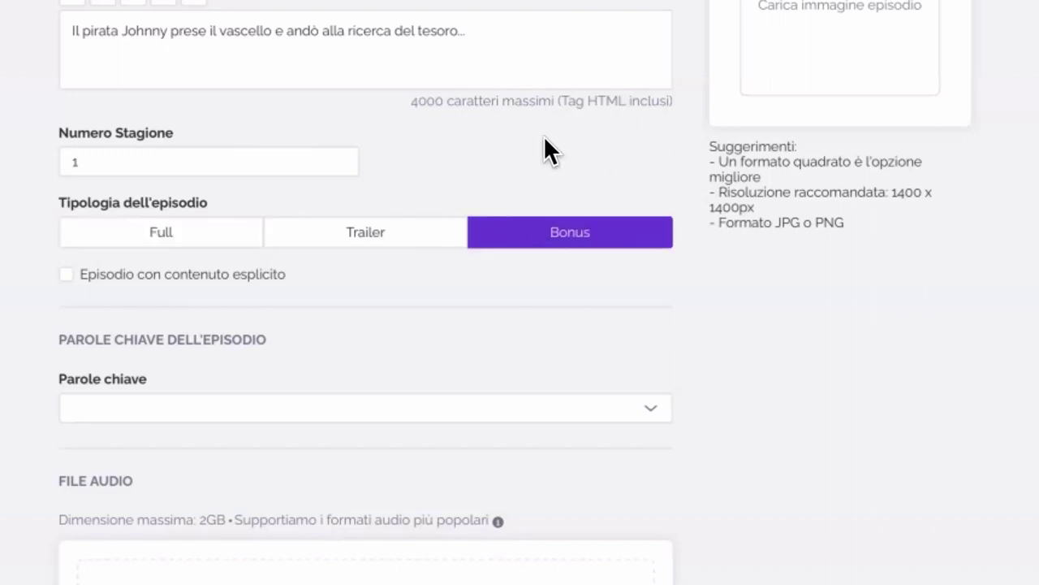
{"action": "left_click", "coordinate": [364, 237]}
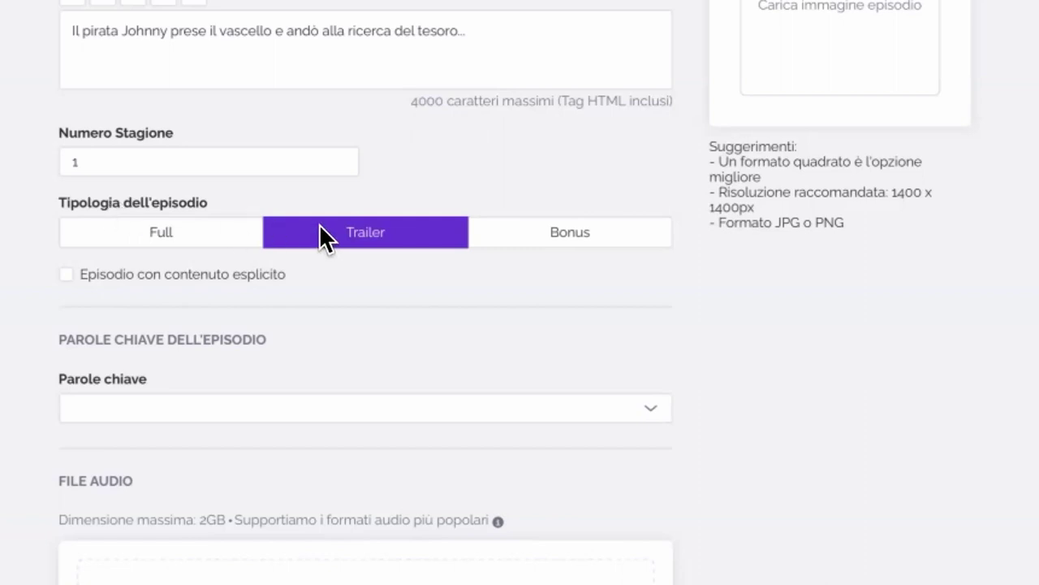
{"action": "left_click", "coordinate": [161, 236]}
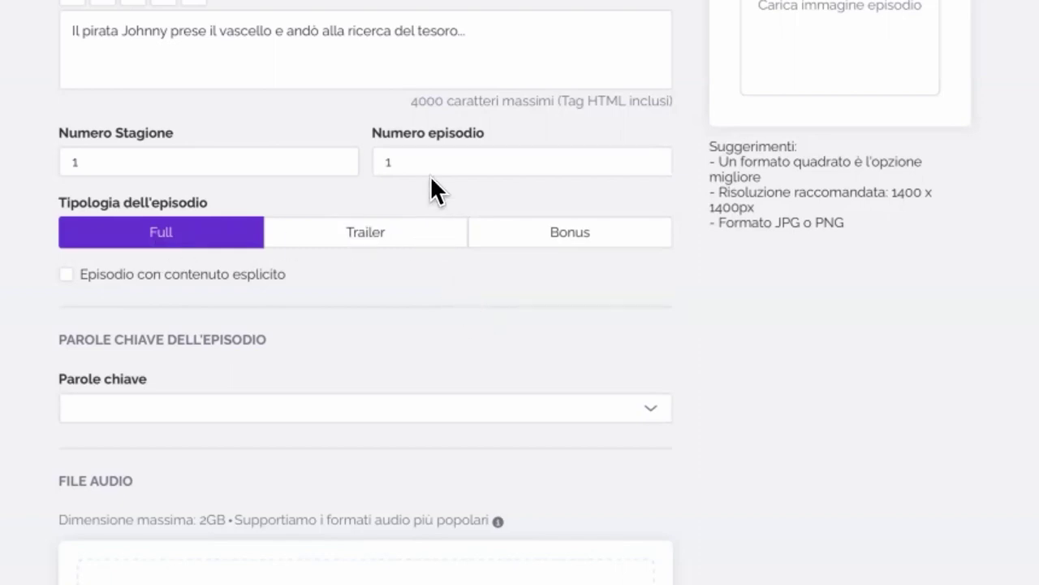
Step: Try marking the episode as having explicit content, and clear the mark again
{"action": "scroll", "coordinate": [401, 272], "scroll_direction": "down", "scroll_amount": 2}
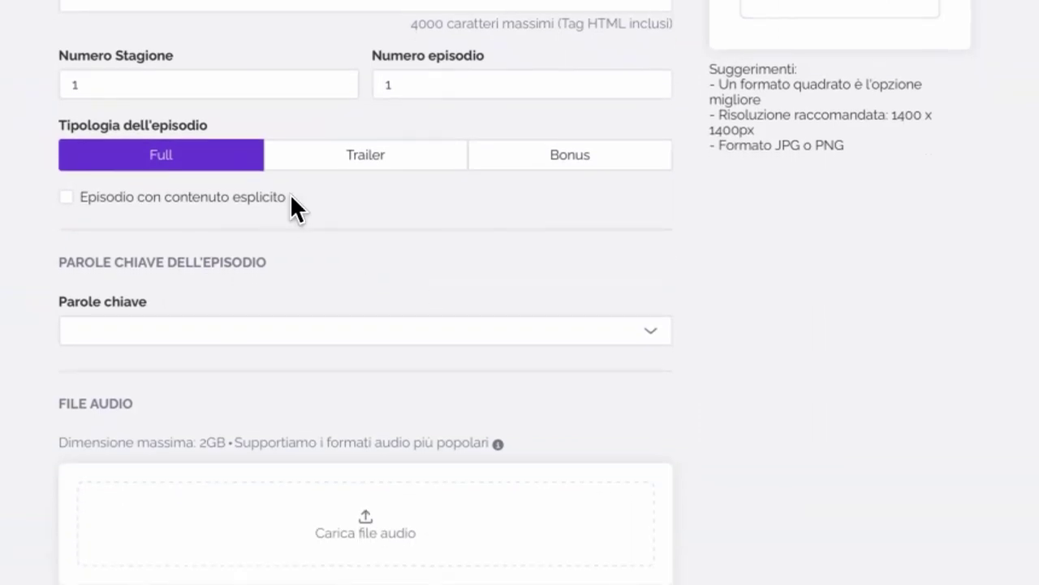
{"action": "left_click_drag", "start_coordinate": [292, 204], "coordinate": [128, 203]}
{"action": "triple_click", "coordinate": [84, 205]}
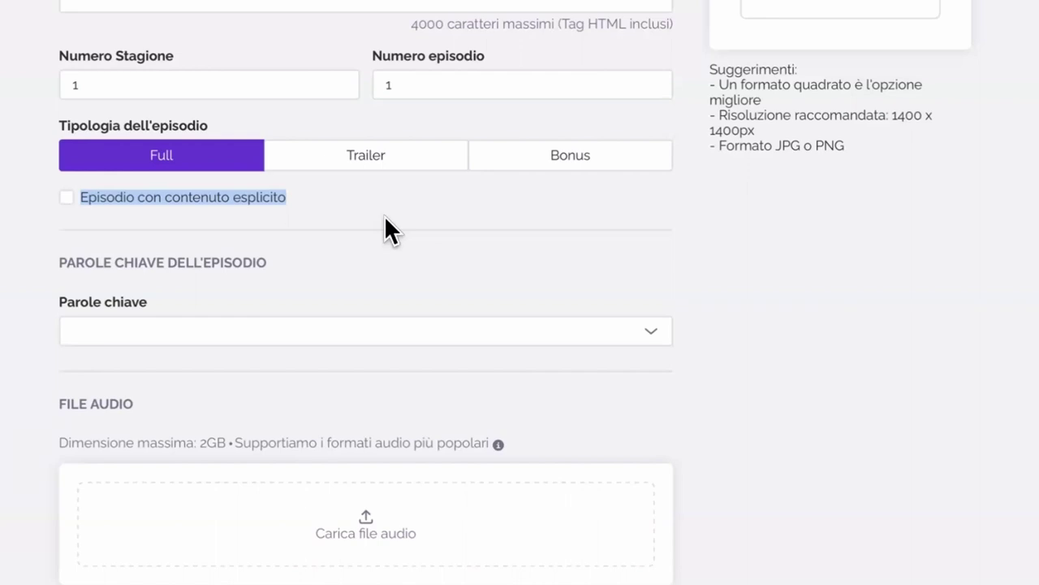
{"action": "left_click", "coordinate": [65, 201]}
{"action": "left_click", "coordinate": [68, 199]}
{"action": "left_click", "coordinate": [459, 241]}
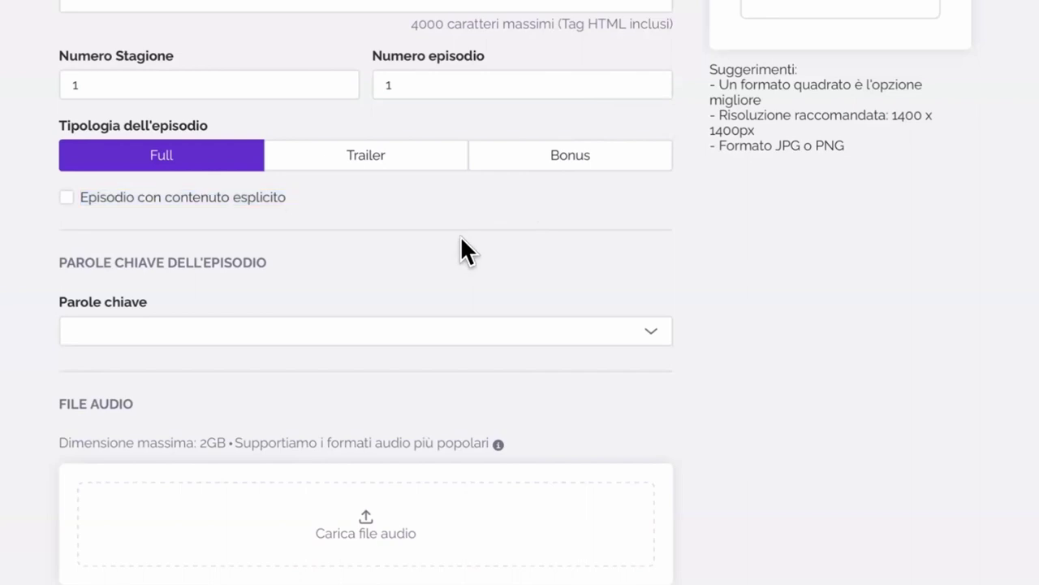
Step: Create the new keyword "pirateria" and add it to the episode
{"action": "scroll", "coordinate": [458, 247], "scroll_direction": "down", "scroll_amount": 3}
{"action": "left_click", "coordinate": [171, 197]}
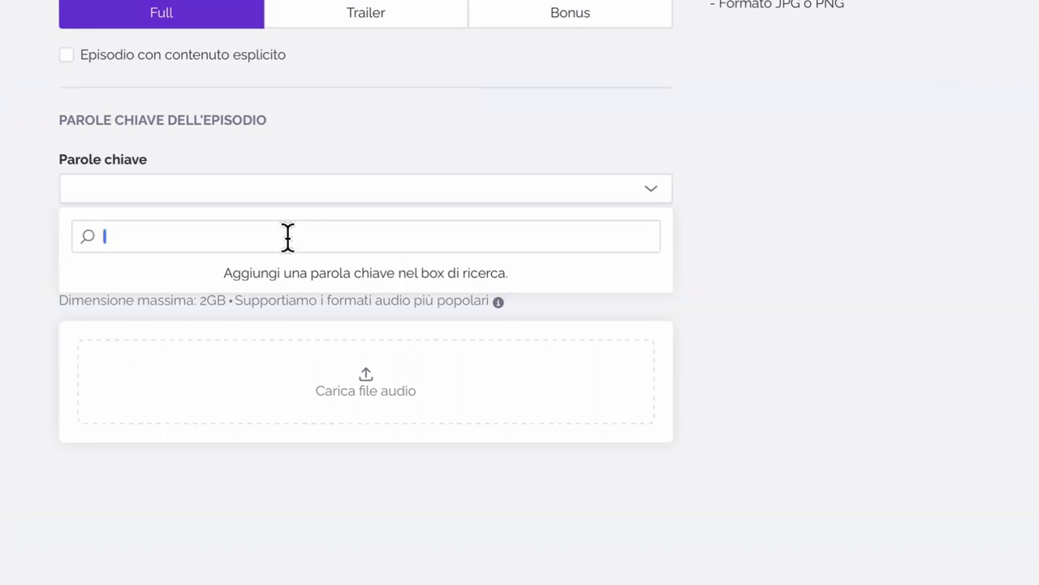
{"action": "type", "text": "p"}
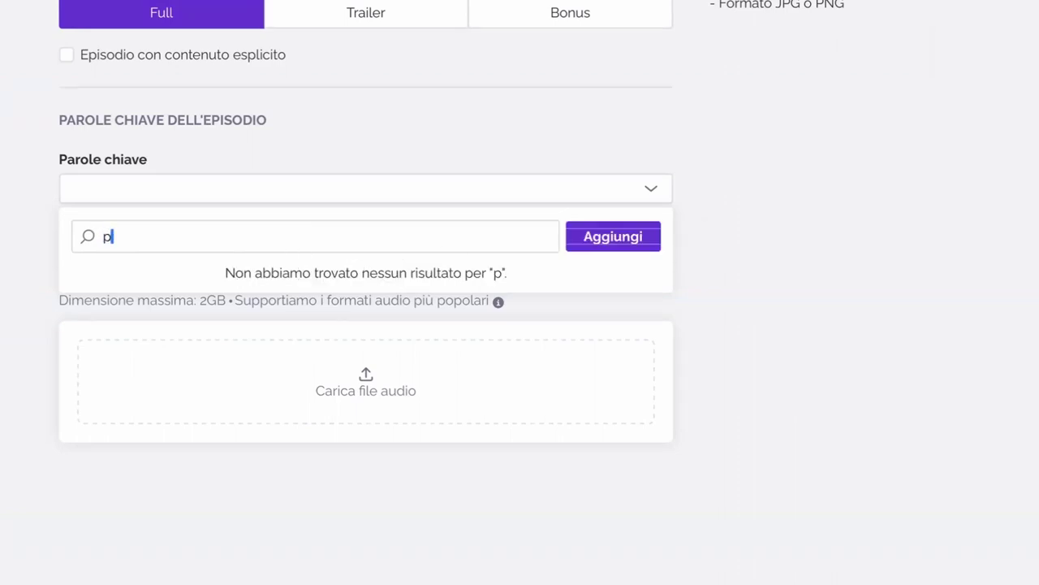
{"action": "type", "text": "ira"}
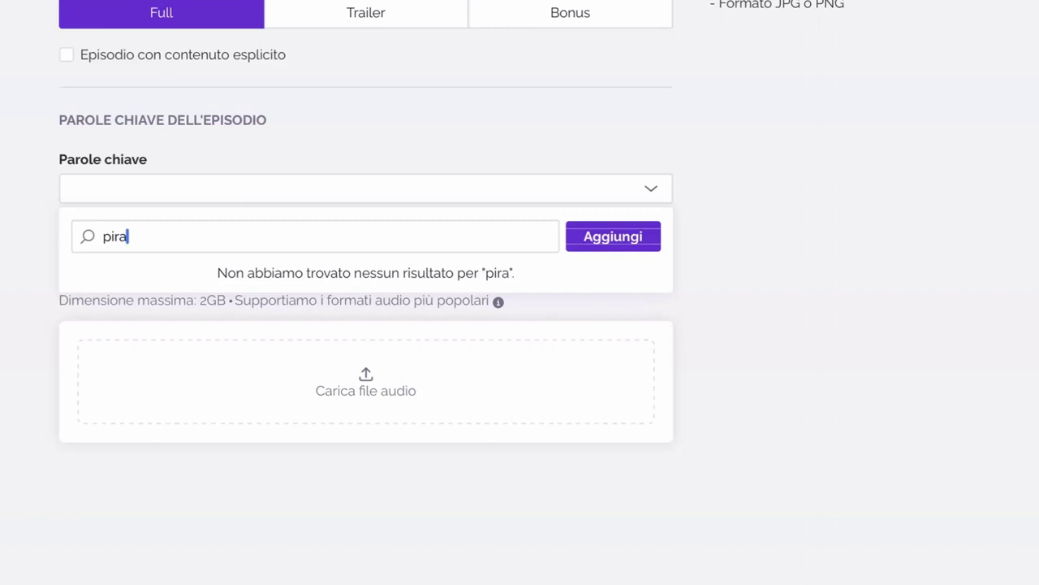
{"action": "type", "text": "tera"}
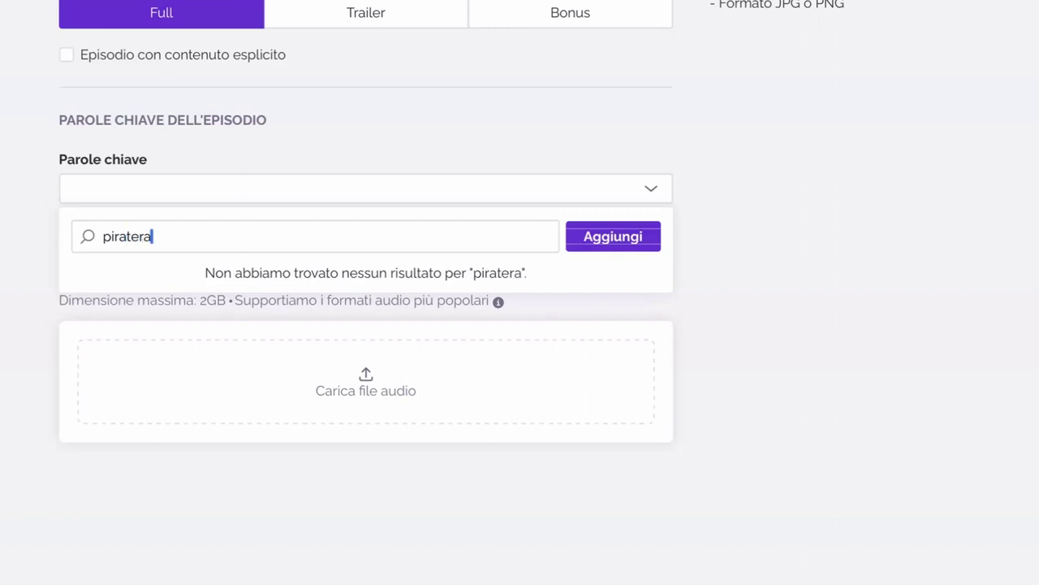
{"action": "key", "text": "BackSpace"}
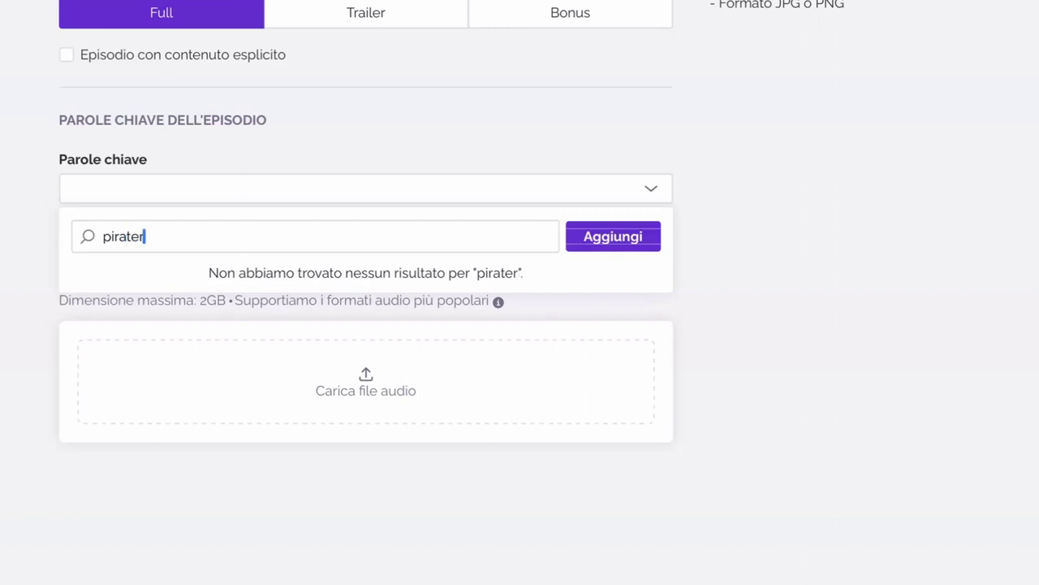
{"action": "type", "text": "ia"}
{"action": "left_click", "coordinate": [635, 237]}
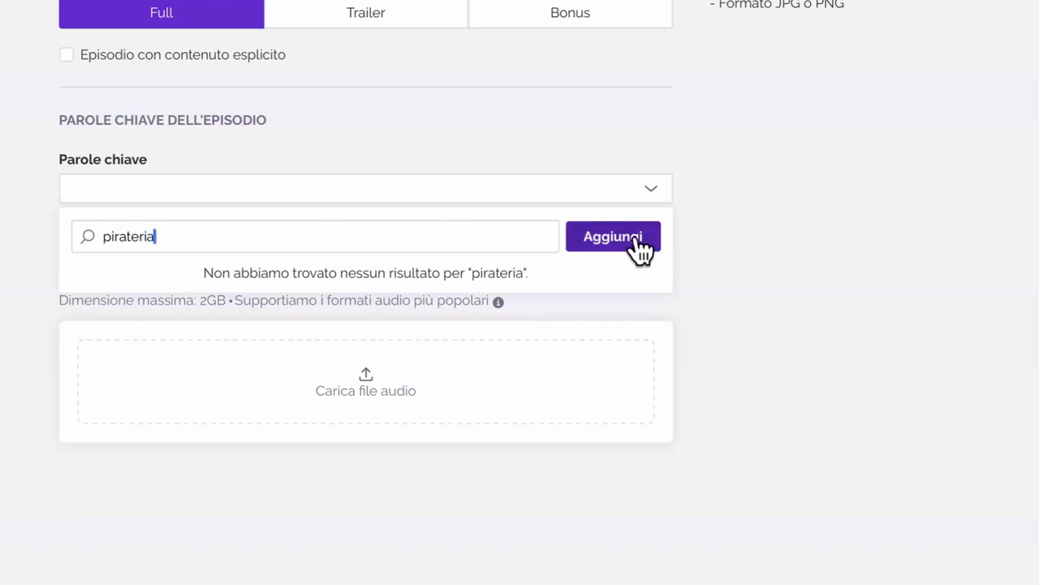
{"action": "left_click", "coordinate": [713, 435]}
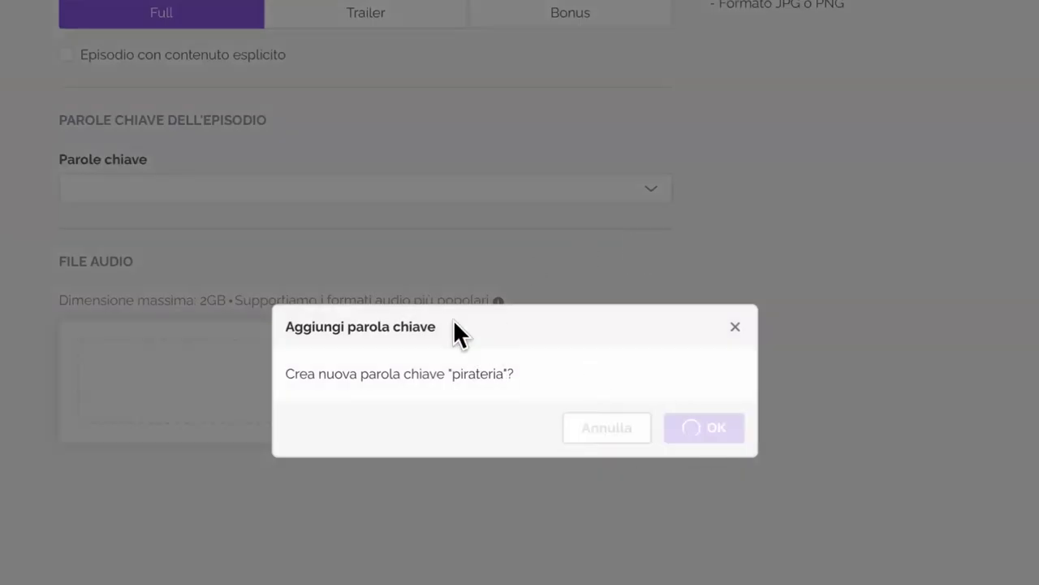
Step: Create the new keyword "pezzi da 4" and add it to the episode
{"action": "left_click", "coordinate": [229, 190]}
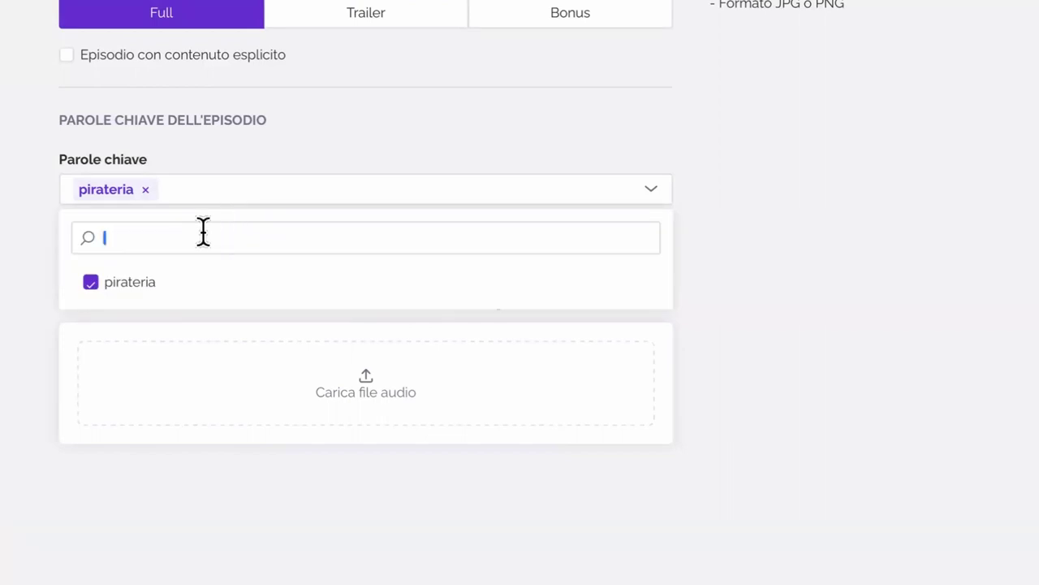
{"action": "type", "text": "pe"}
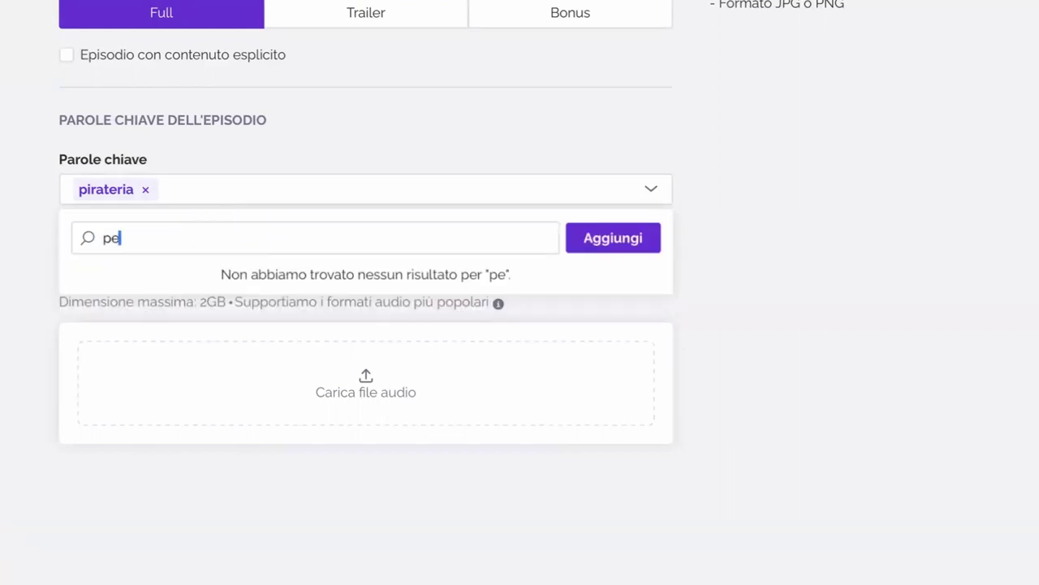
{"action": "type", "text": "zzi da 4"}
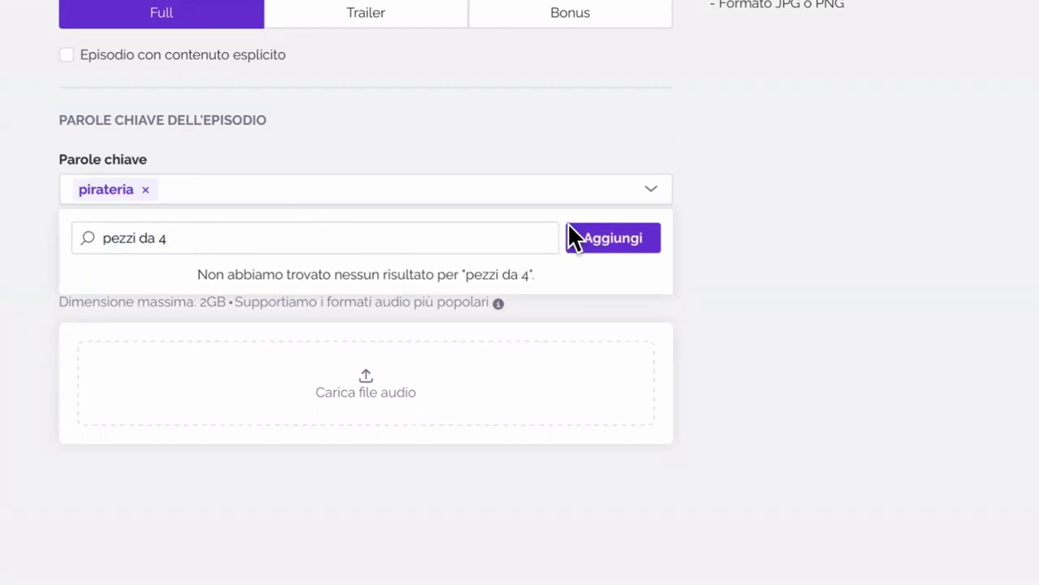
{"action": "left_click", "coordinate": [631, 242]}
{"action": "left_click", "coordinate": [715, 431]}
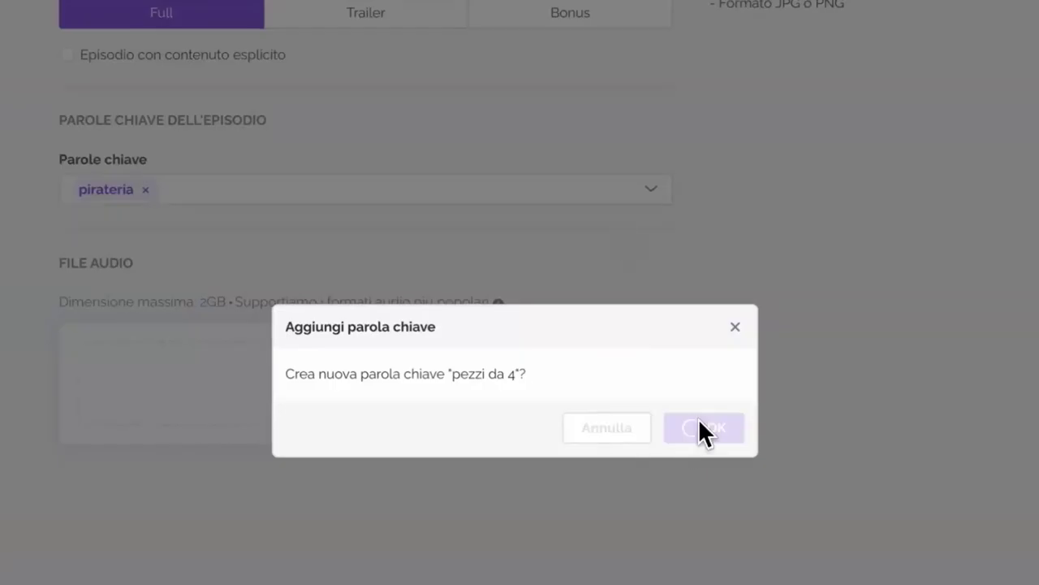
Step: Create the new keyword "bucanieri" and add it to the episode
{"action": "left_click", "coordinate": [317, 198]}
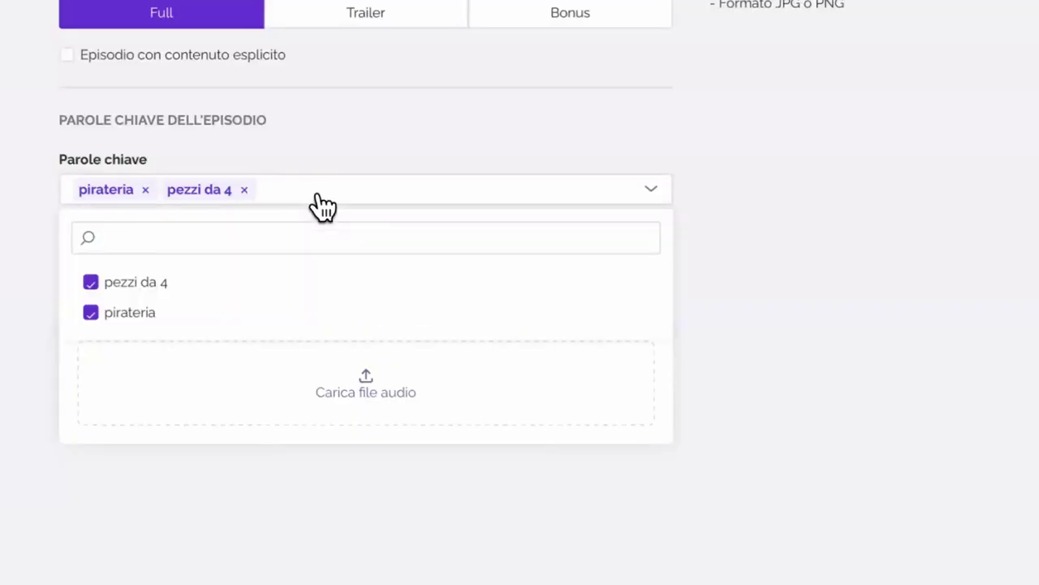
{"action": "type", "text": "bucanieri"}
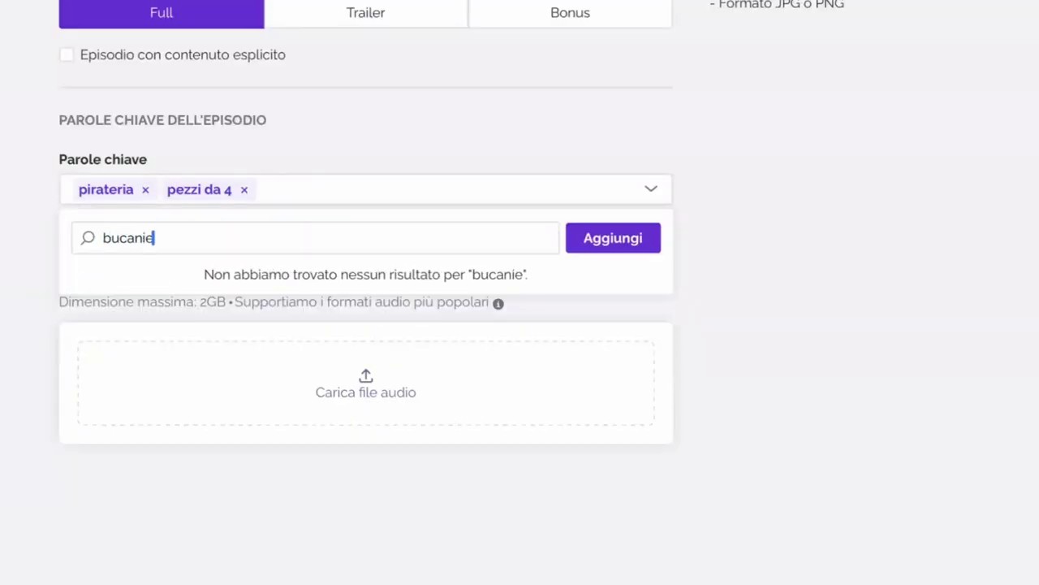
{"action": "left_click", "coordinate": [599, 241]}
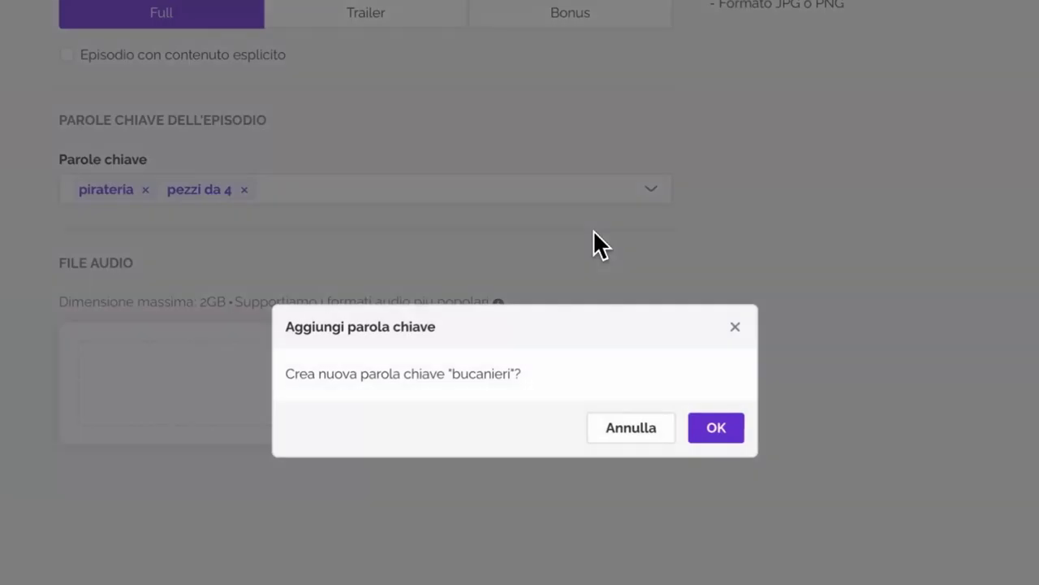
{"action": "left_click", "coordinate": [712, 430]}
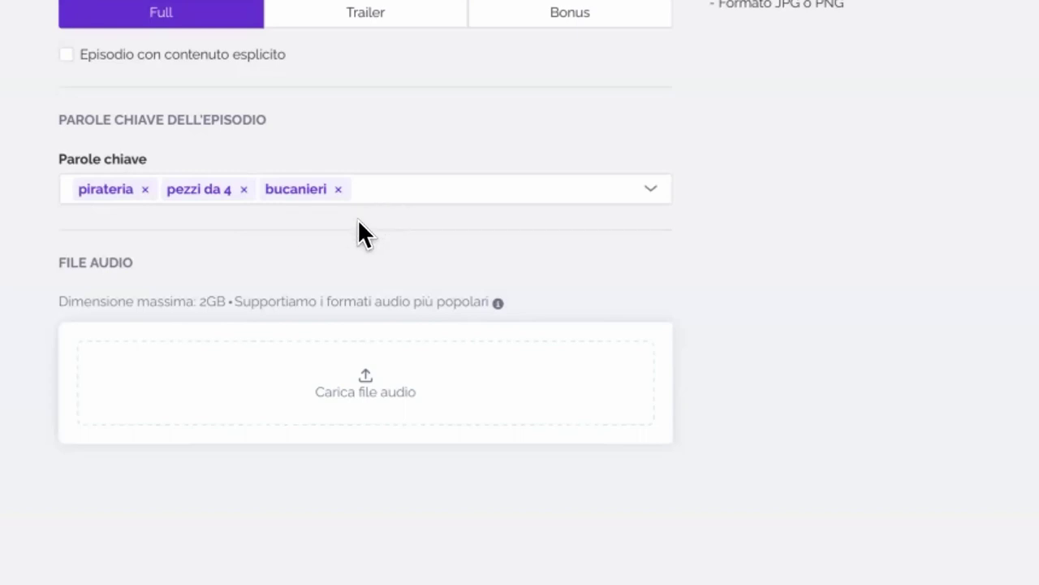
Step: Review the episode's title and notes, including the word "tesoro", and compare them with the assigned keywords
{"action": "scroll", "coordinate": [357, 219], "scroll_direction": "up", "scroll_amount": 5}
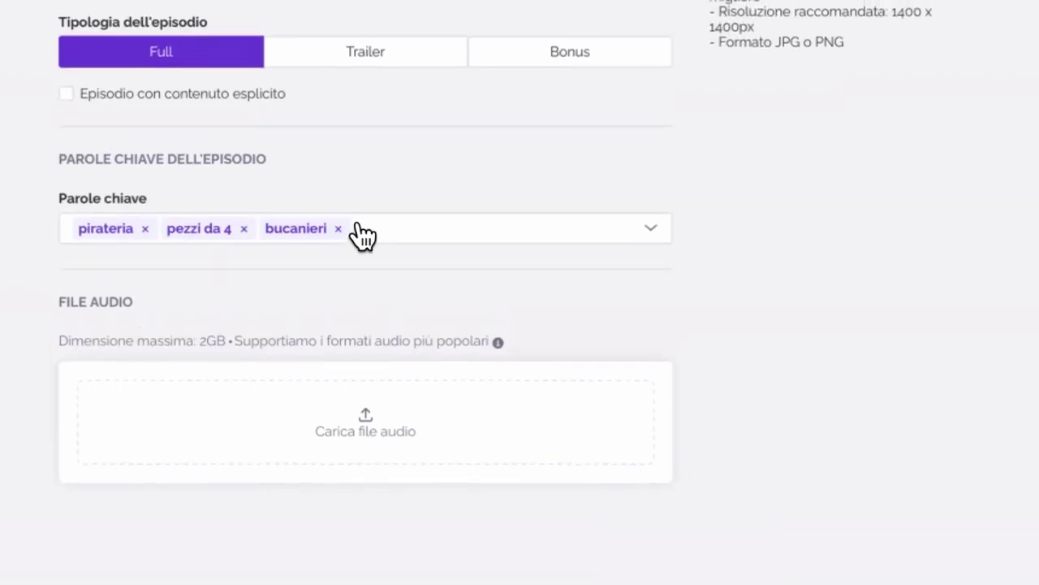
{"action": "scroll", "coordinate": [361, 235], "scroll_direction": "up", "scroll_amount": 1}
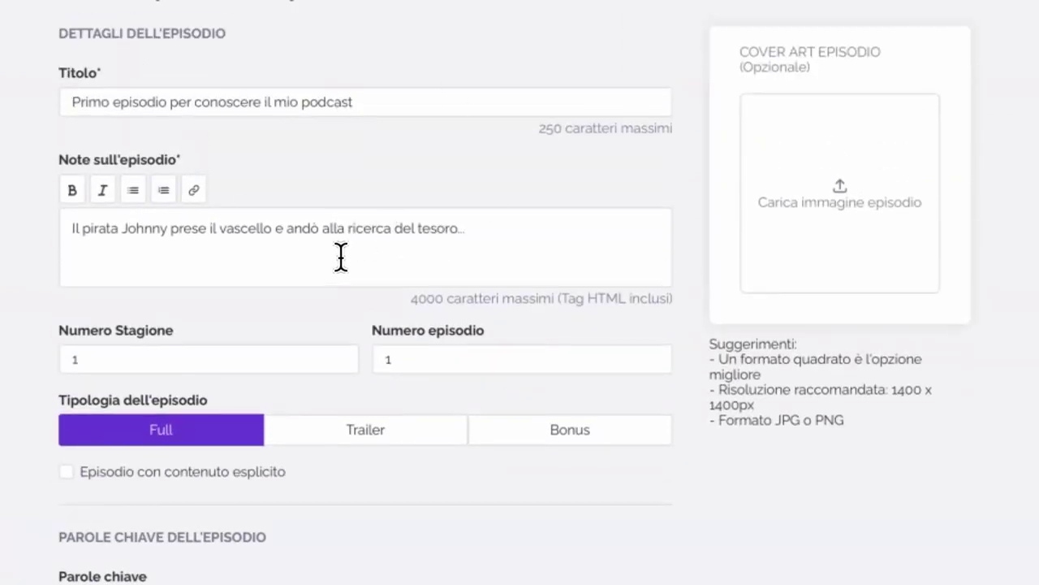
{"action": "left_click_drag", "start_coordinate": [371, 100], "coordinate": [56, 99]}
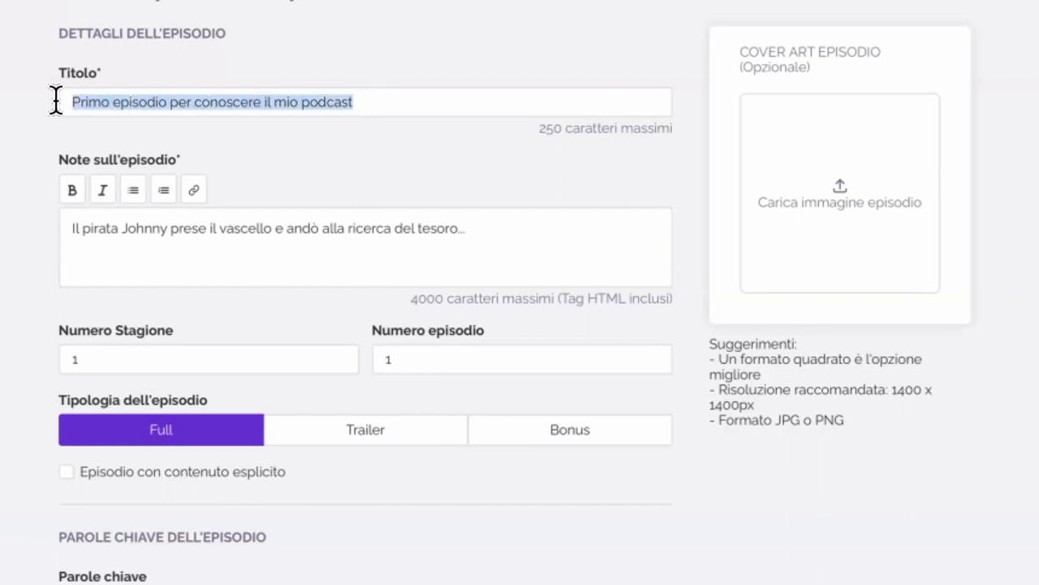
{"action": "left_click", "coordinate": [496, 230]}
{"action": "key", "text": "ctrl+a"}
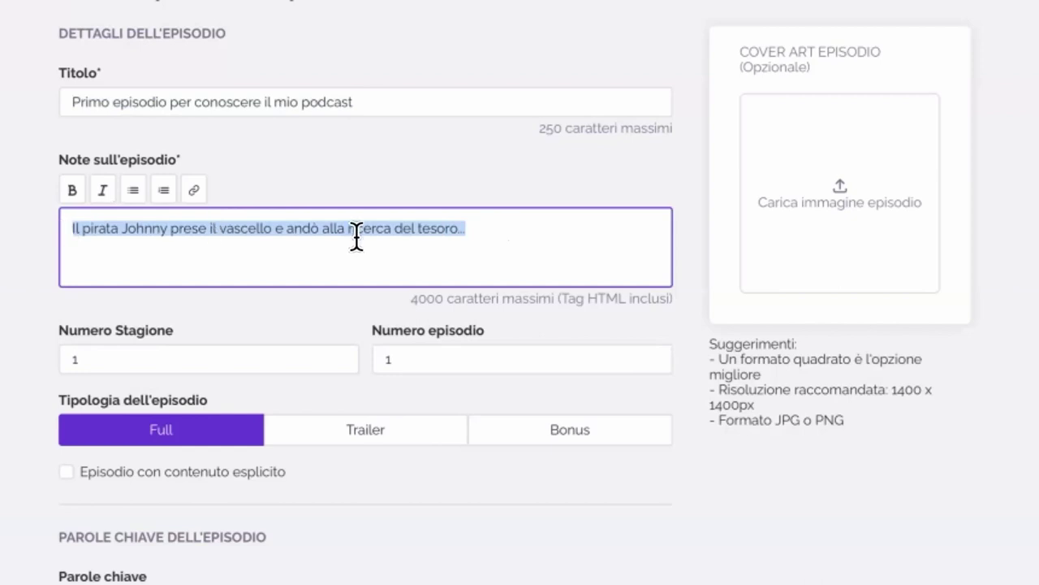
{"action": "double_click", "coordinate": [433, 229]}
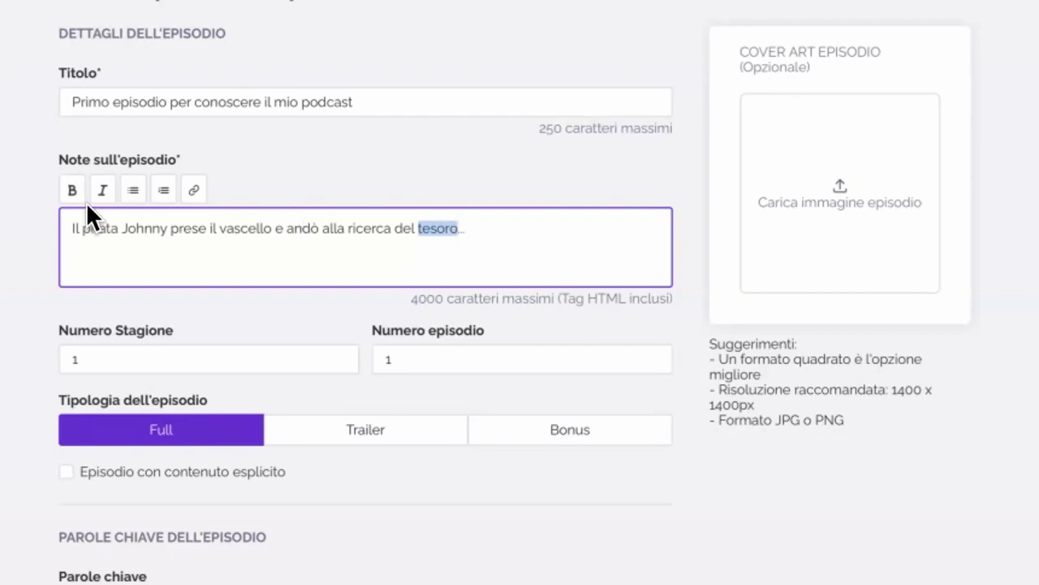
{"action": "left_click", "coordinate": [439, 227]}
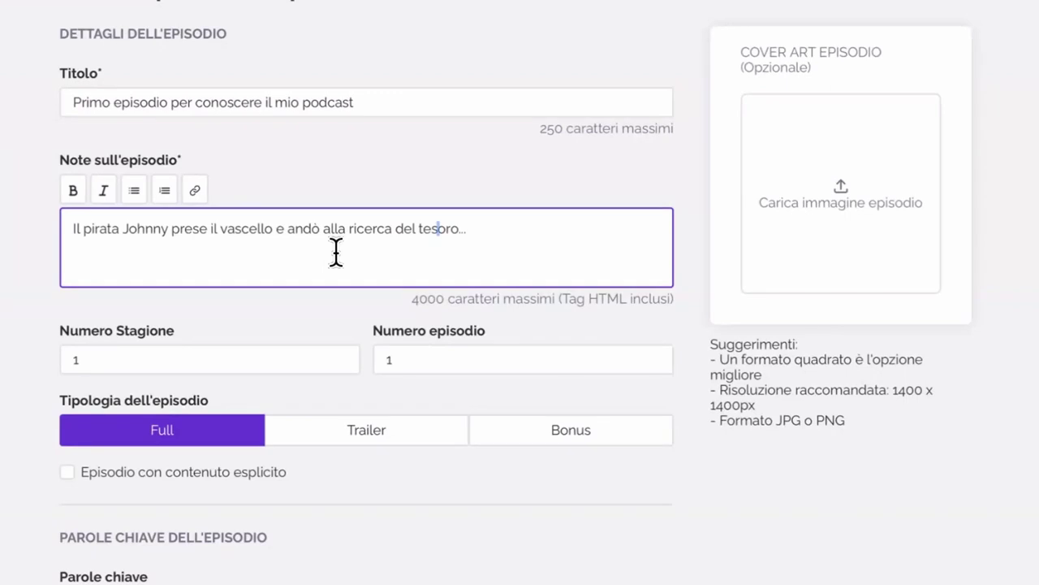
{"action": "scroll", "coordinate": [336, 252], "scroll_direction": "down", "scroll_amount": 3}
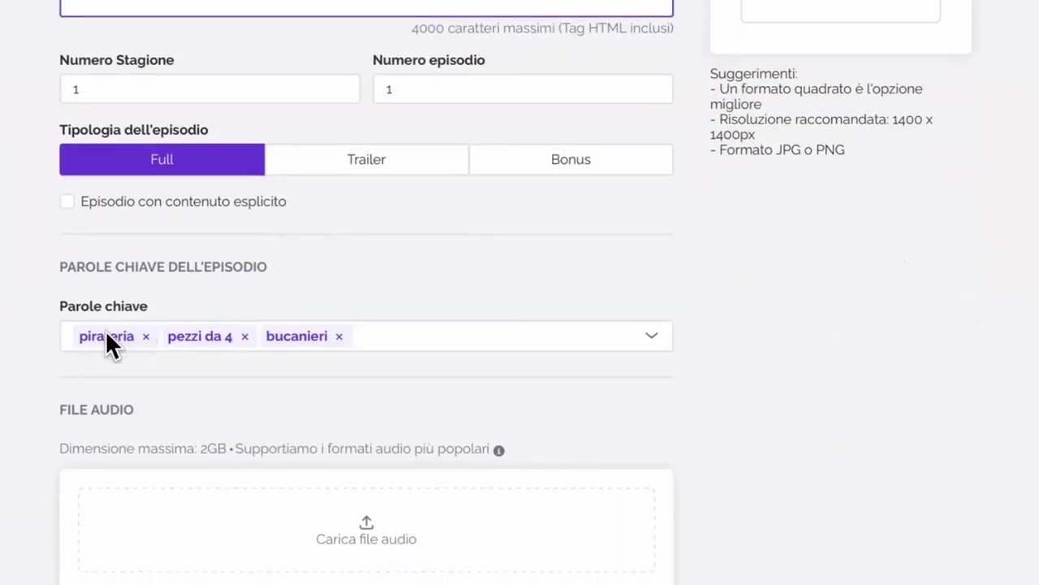
{"action": "scroll", "coordinate": [331, 290], "scroll_direction": "up", "scroll_amount": 3}
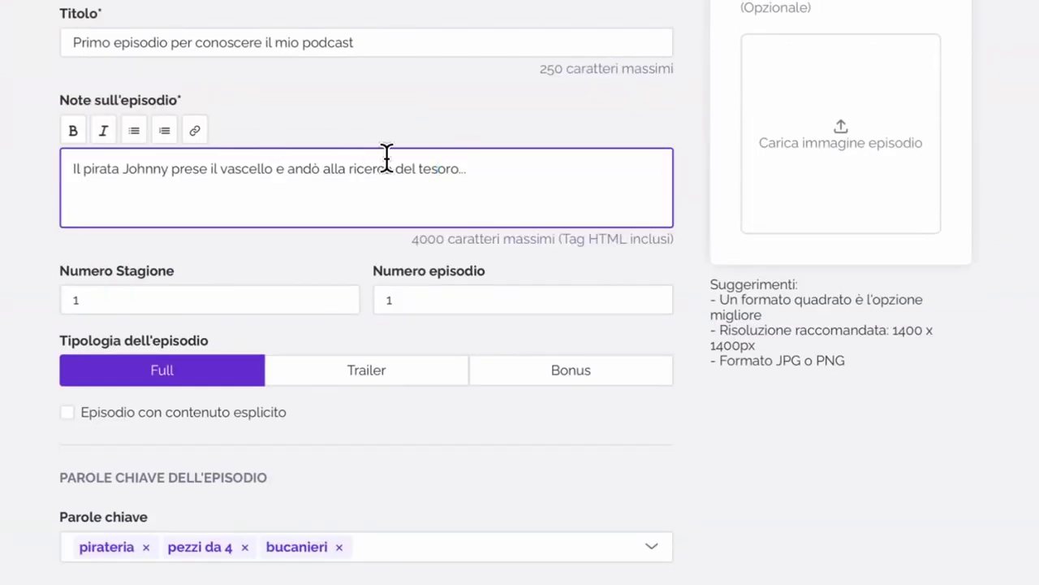
{"action": "scroll", "coordinate": [372, 397], "scroll_direction": "down", "scroll_amount": 3}
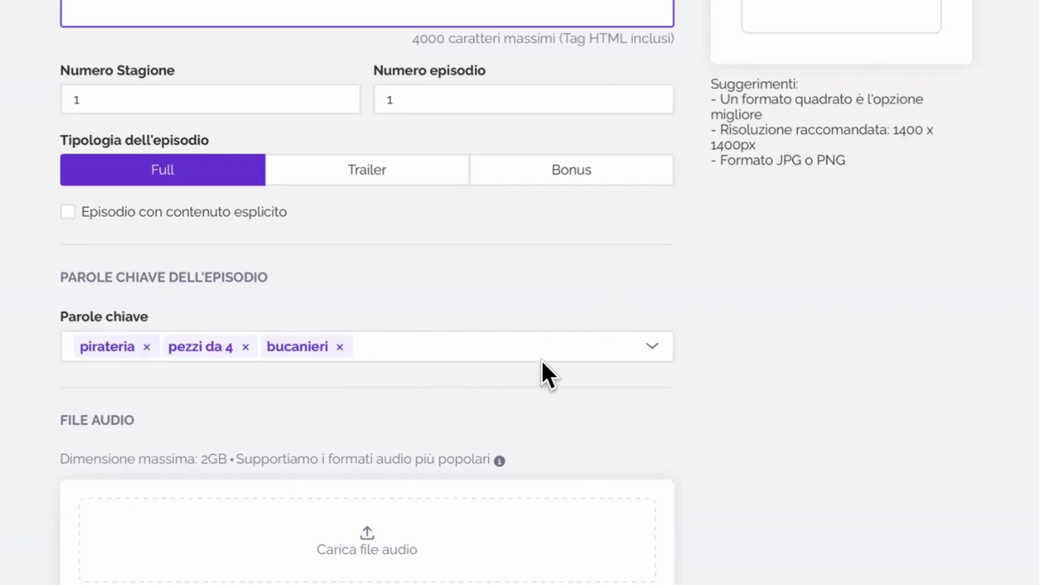
Step: Try clearing "pezzi da 4" and "bucanieri" in the list of saved keywords, reselect both and close the list
{"action": "left_click", "coordinate": [653, 351]}
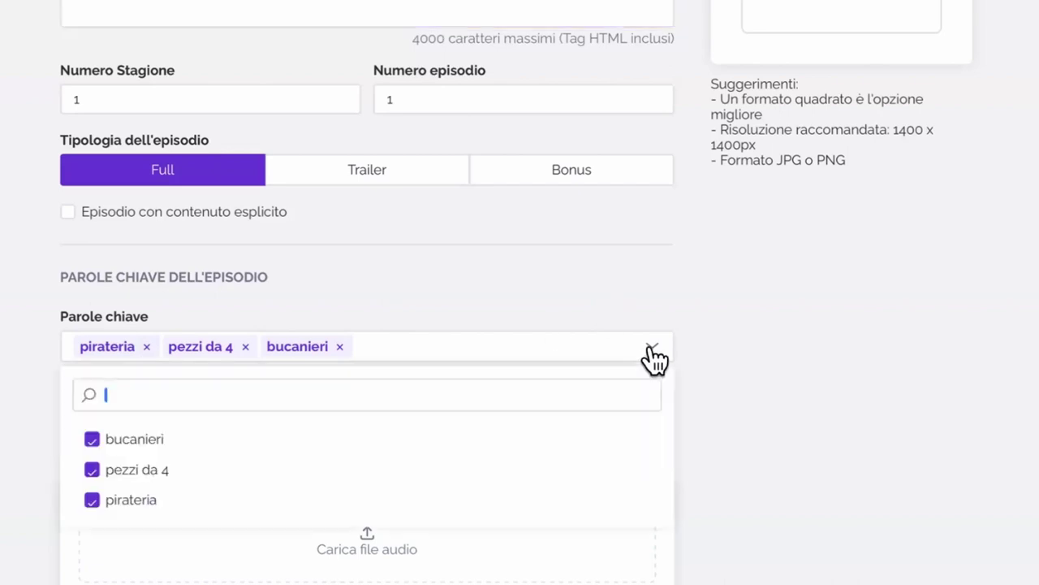
{"action": "scroll", "coordinate": [751, 348], "scroll_direction": "down", "scroll_amount": 2}
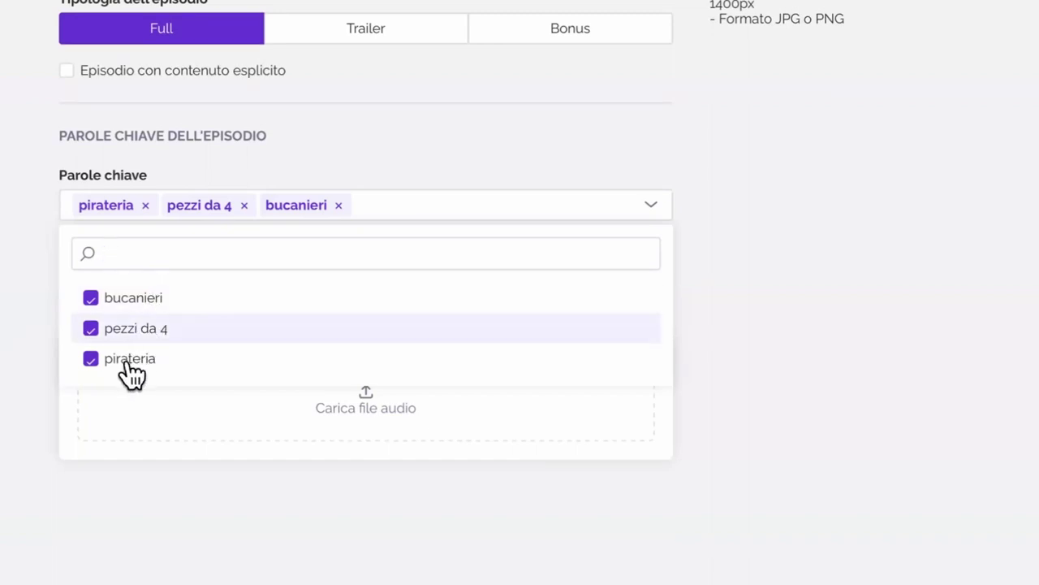
{"action": "scroll", "coordinate": [12, 364], "scroll_direction": "up", "scroll_amount": 4}
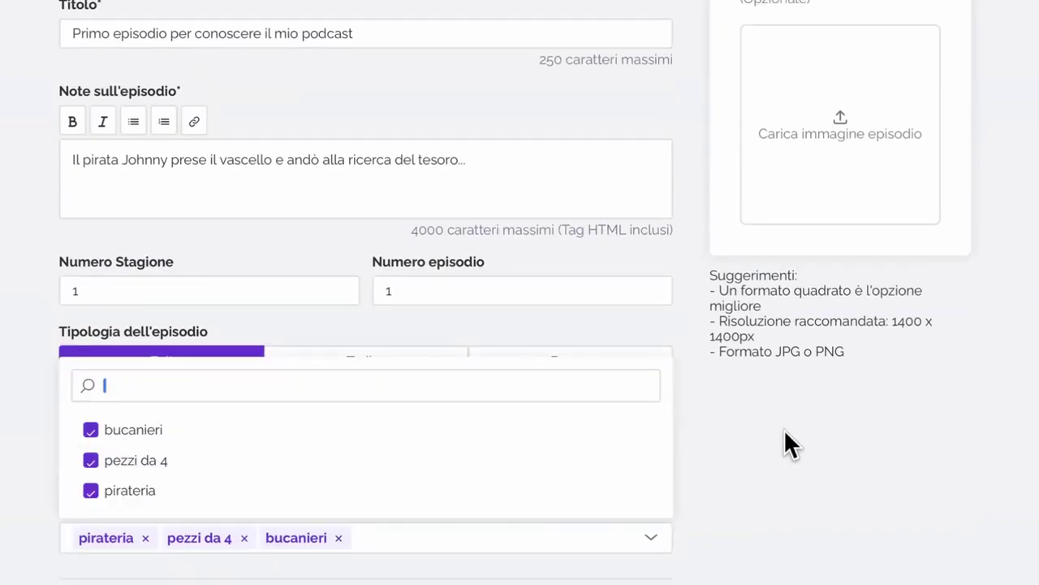
{"action": "scroll", "coordinate": [783, 445], "scroll_direction": "down", "scroll_amount": 3}
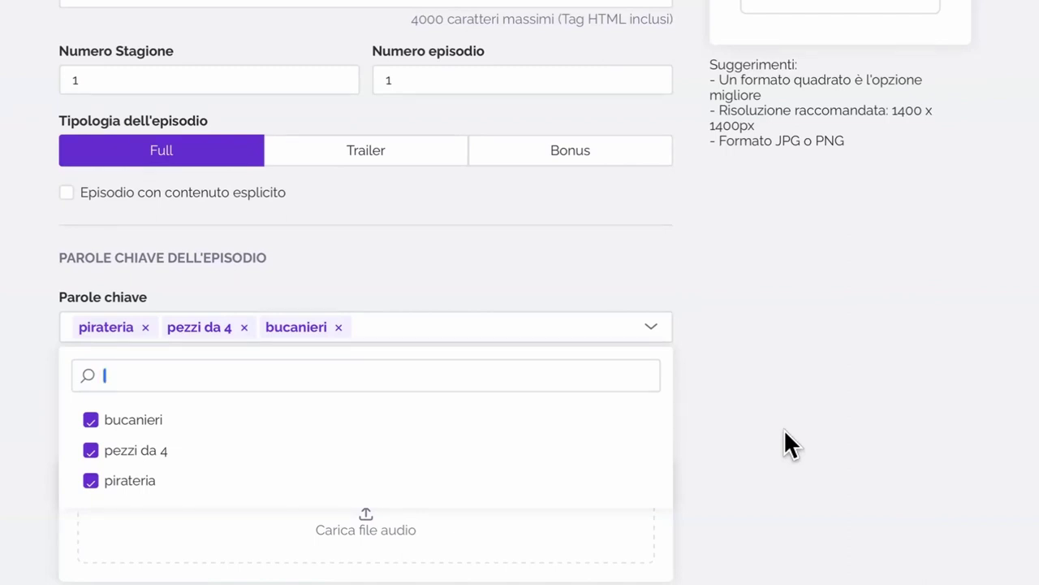
{"action": "scroll", "coordinate": [772, 436], "scroll_direction": "down", "scroll_amount": 2}
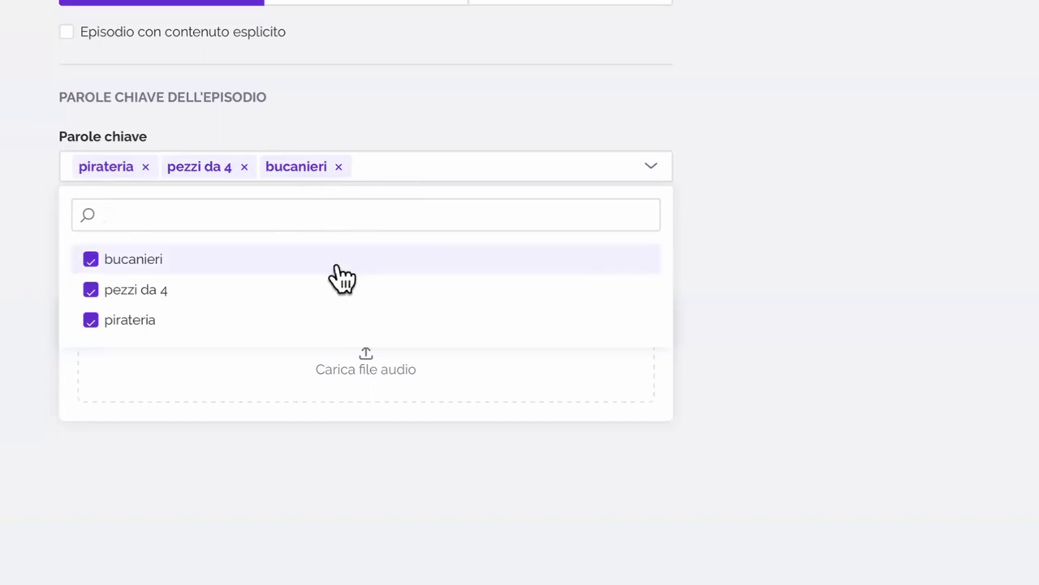
{"action": "left_click", "coordinate": [92, 292]}
{"action": "left_click", "coordinate": [91, 260]}
{"action": "left_click", "coordinate": [92, 291]}
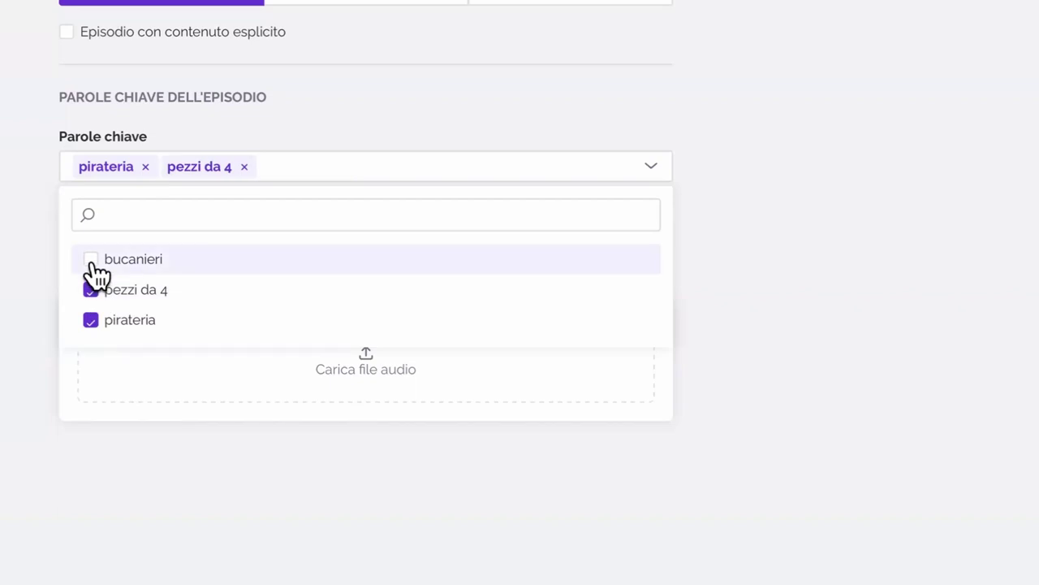
{"action": "left_click", "coordinate": [92, 261]}
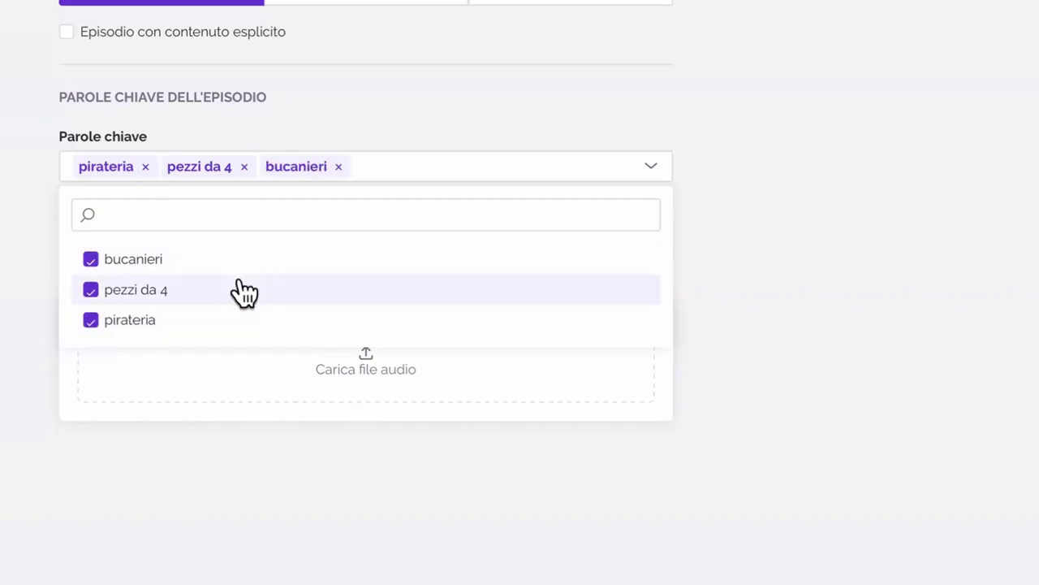
{"action": "left_click", "coordinate": [712, 213]}
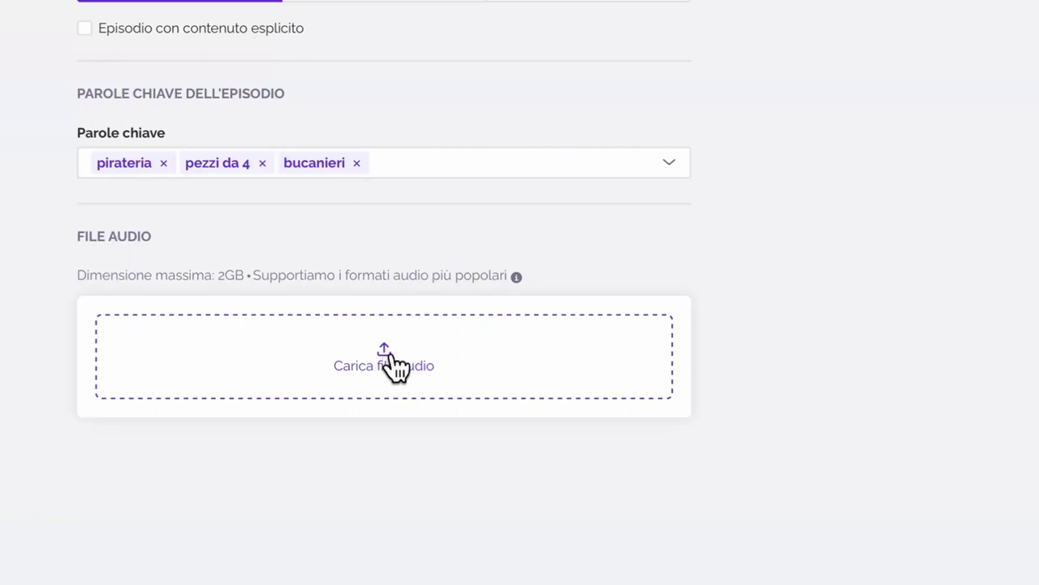
Step: Check the supported audio formats, upload flaubert_bovary_mc_31_p_03_c_05.mp3 as the episode's audio and save the episode as a draft
{"action": "mouse_move", "coordinate": [517, 278]}
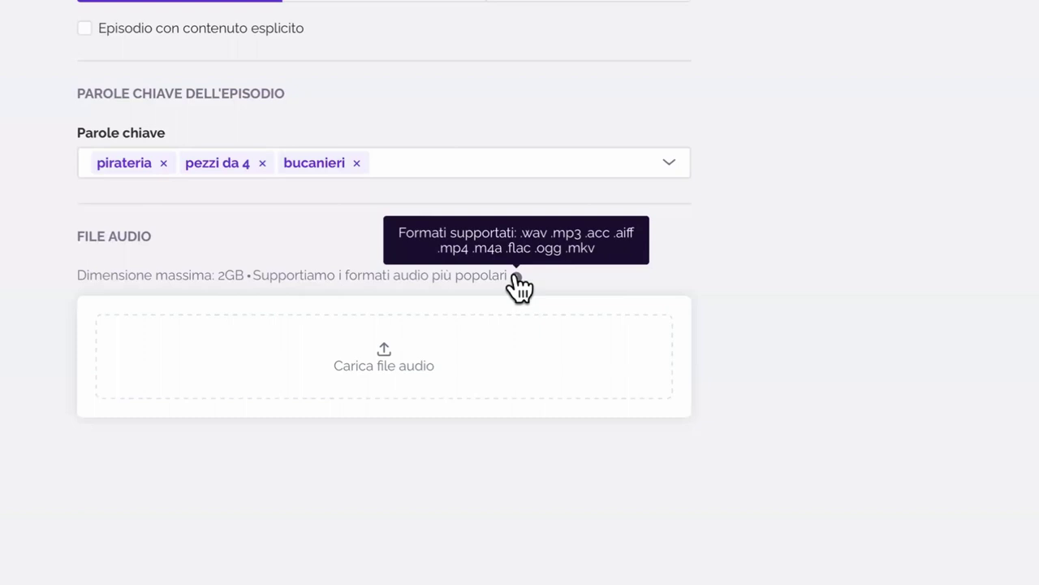
{"action": "left_click", "coordinate": [386, 354]}
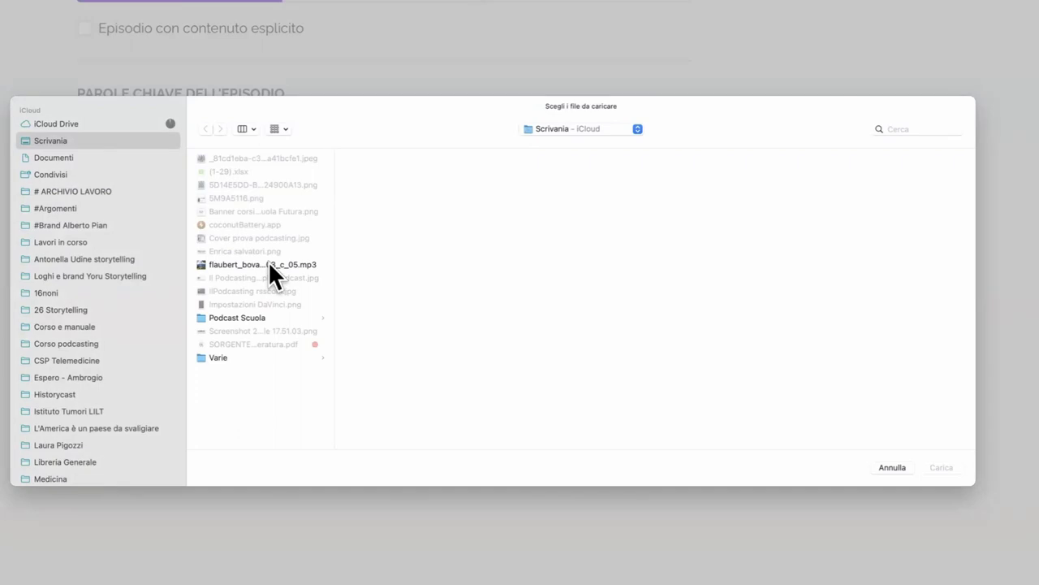
{"action": "left_click", "coordinate": [292, 264]}
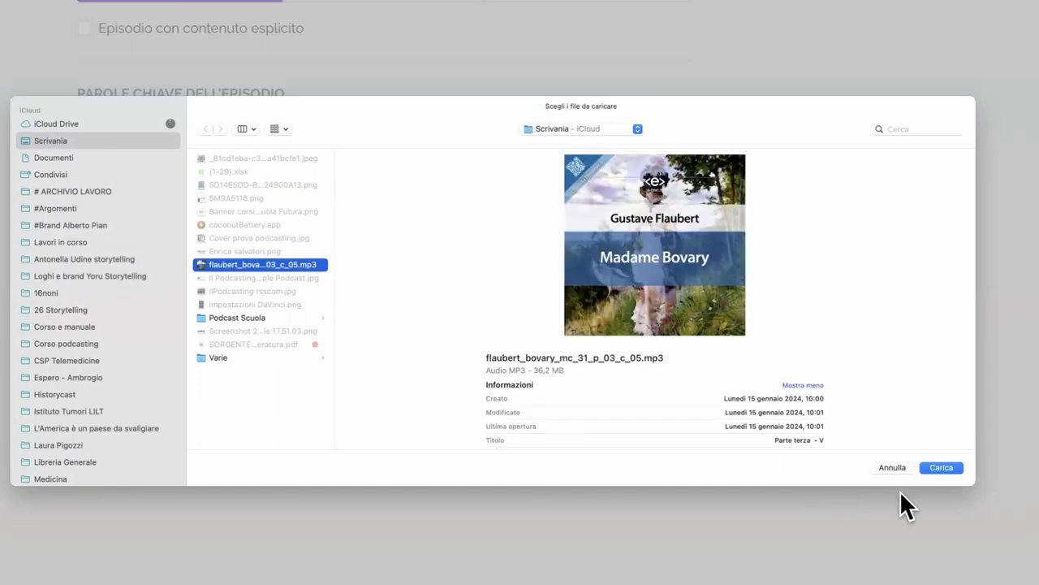
{"action": "left_click", "coordinate": [940, 468]}
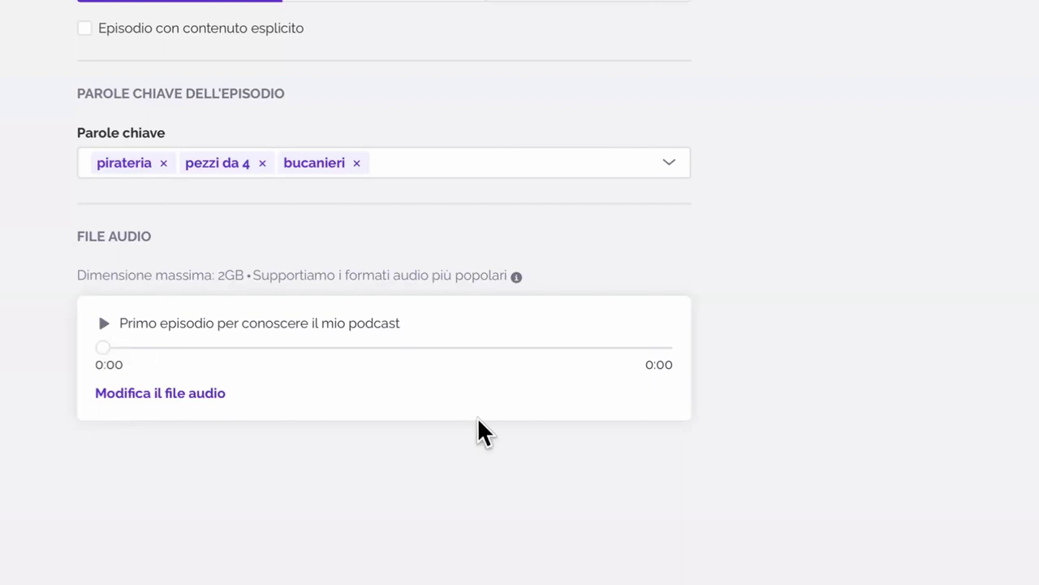
{"action": "scroll", "coordinate": [531, 467], "scroll_direction": "down", "scroll_amount": 5}
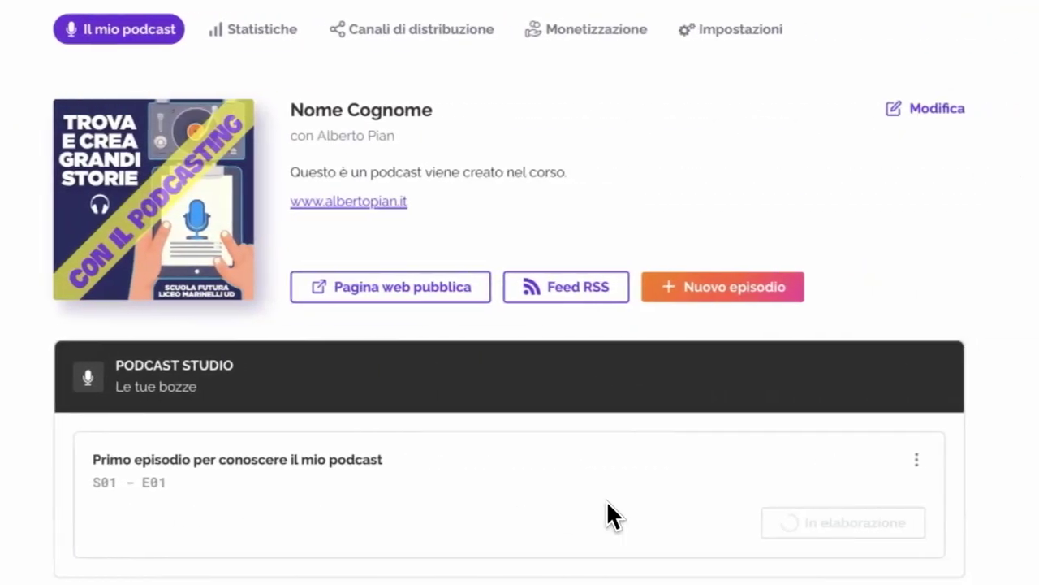
Step: Try scheduling the draft episode, moving its calendar one month past March 2024, and leave without setting a date
{"action": "scroll", "coordinate": [607, 500], "scroll_direction": "down", "scroll_amount": 1}
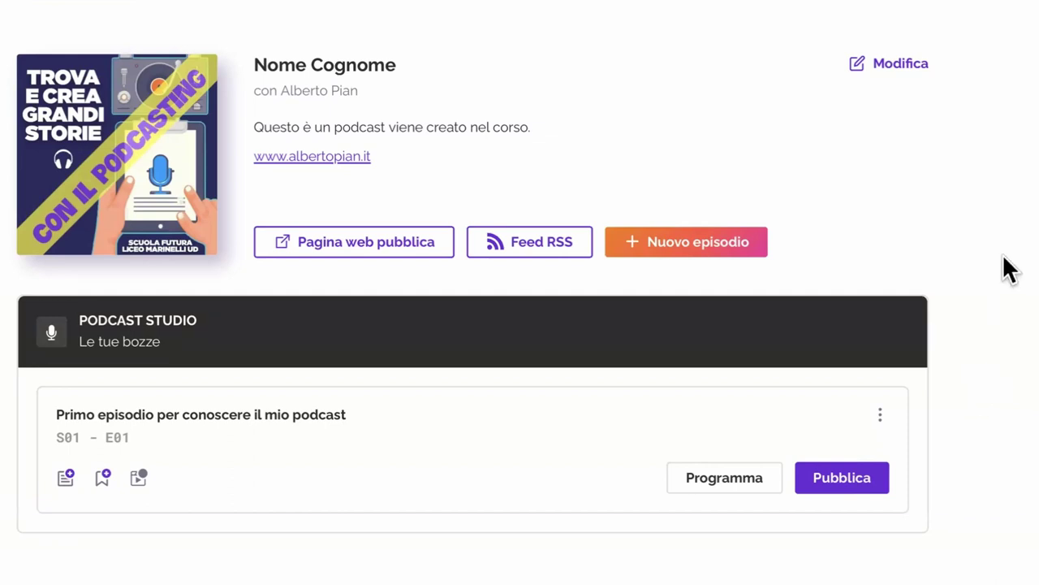
{"action": "scroll", "coordinate": [515, 378], "scroll_direction": "up", "scroll_amount": 1}
{"action": "scroll", "coordinate": [229, 227], "scroll_direction": "down", "scroll_amount": 3}
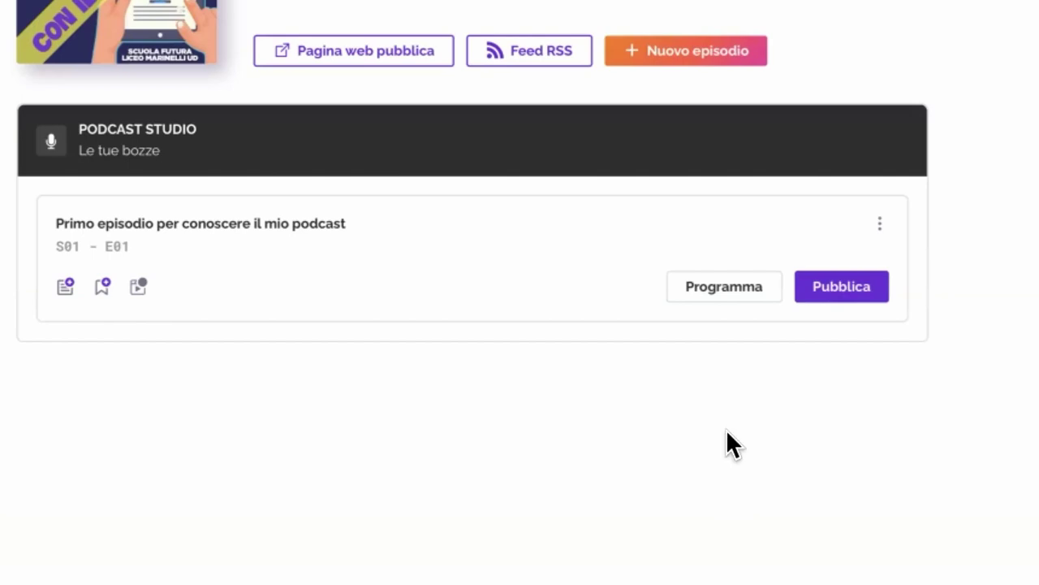
{"action": "left_click", "coordinate": [718, 299]}
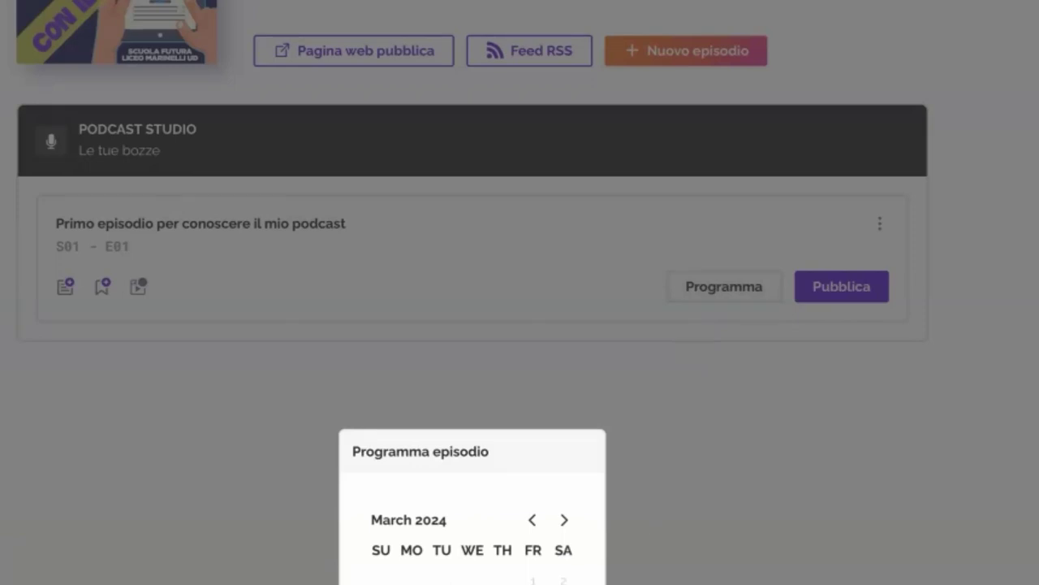
{"action": "left_click", "coordinate": [565, 520]}
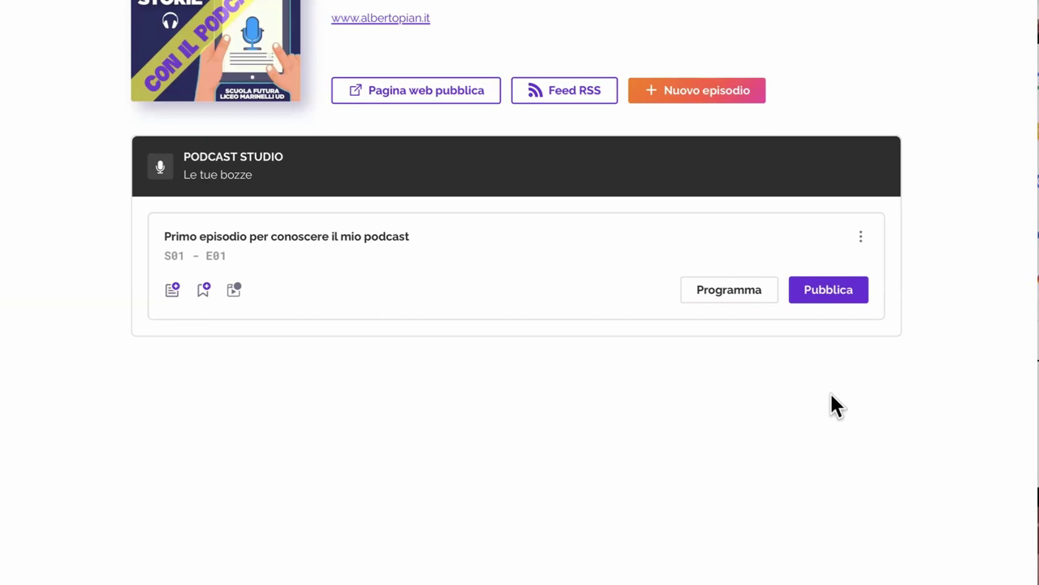
Step: Publish the draft episode "Primo episodio per conoscere il mio podcast" immediately
{"action": "left_click", "coordinate": [825, 297]}
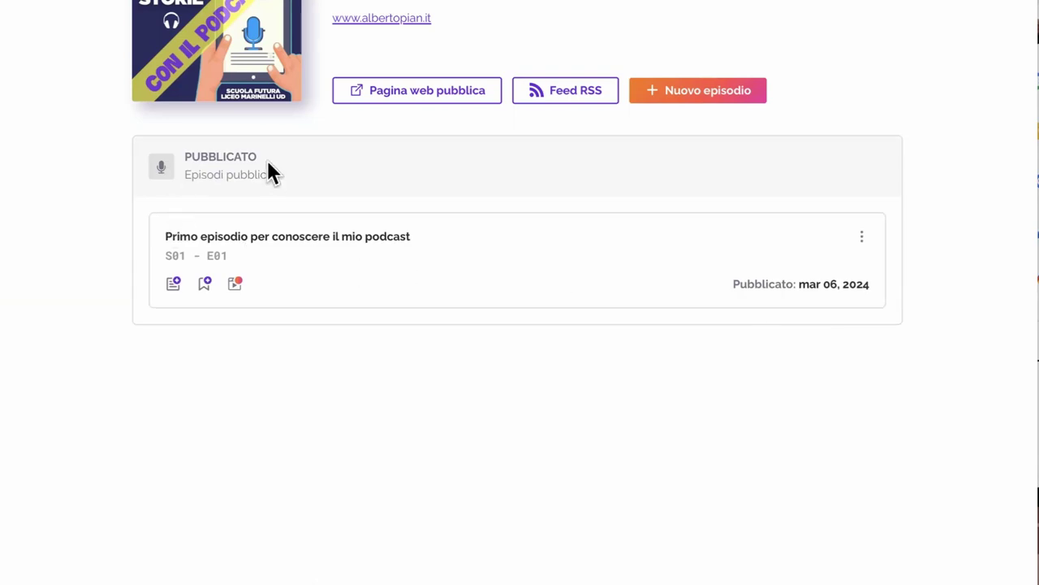
Step: Open rss.com in a new browser window through a Google search and go to its sign-in page
{"action": "left_click", "coordinate": [944, 2]}
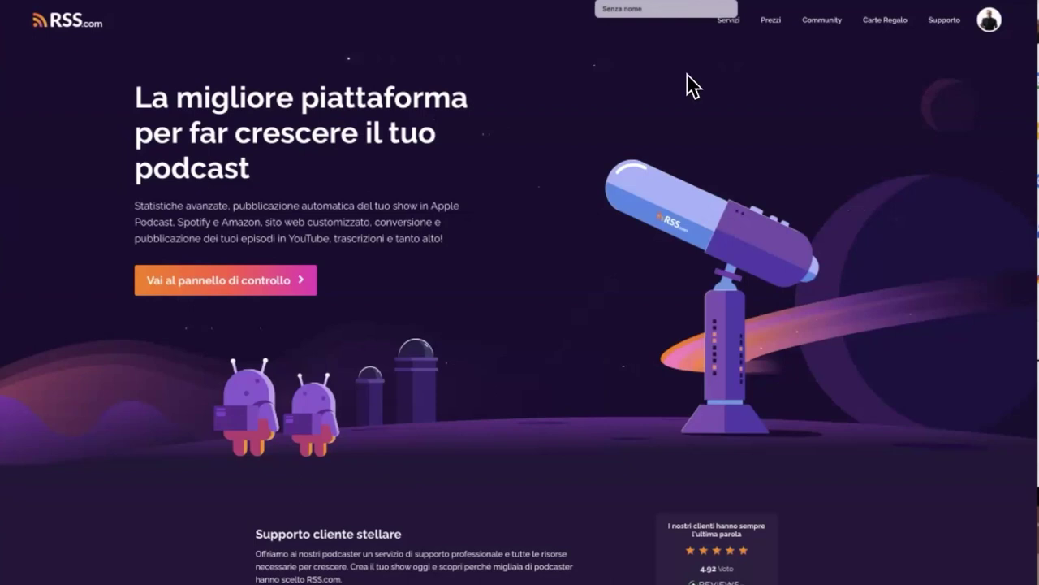
{"action": "key", "text": "super+n"}
{"action": "left_click", "coordinate": [307, 13]}
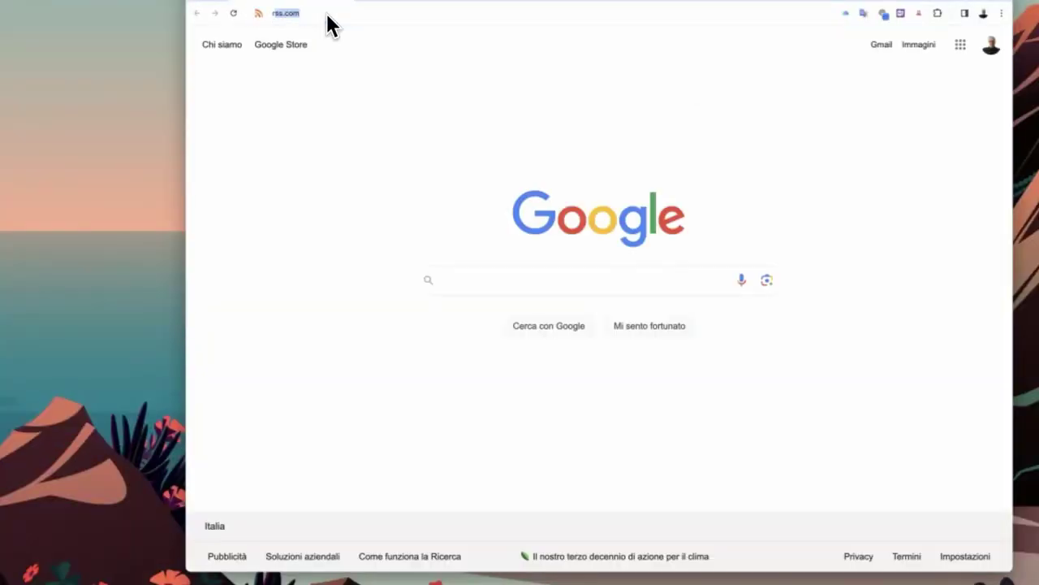
{"action": "type", "text": "raas"}
{"action": "key", "text": "Return"}
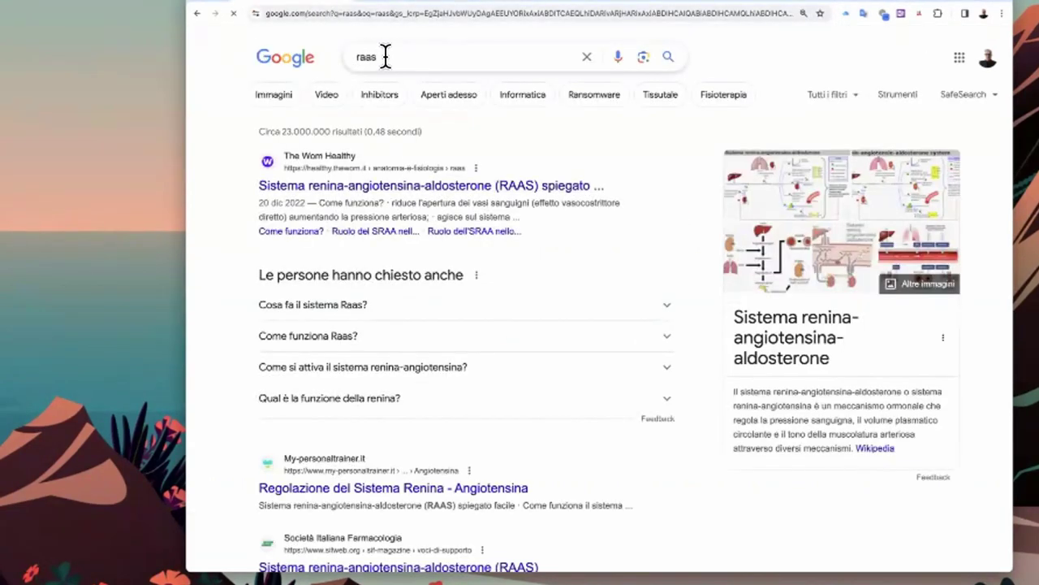
{"action": "left_click_drag", "start_coordinate": [385, 56], "coordinate": [322, 52]}
{"action": "type", "text": "rss"}
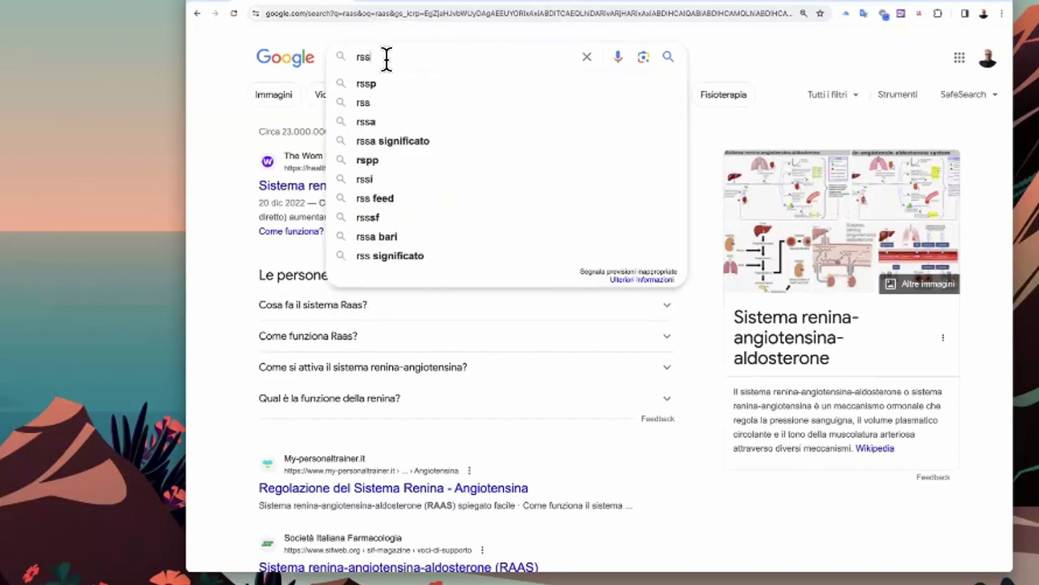
{"action": "type", "text": ".com"}
{"action": "key", "text": "Return"}
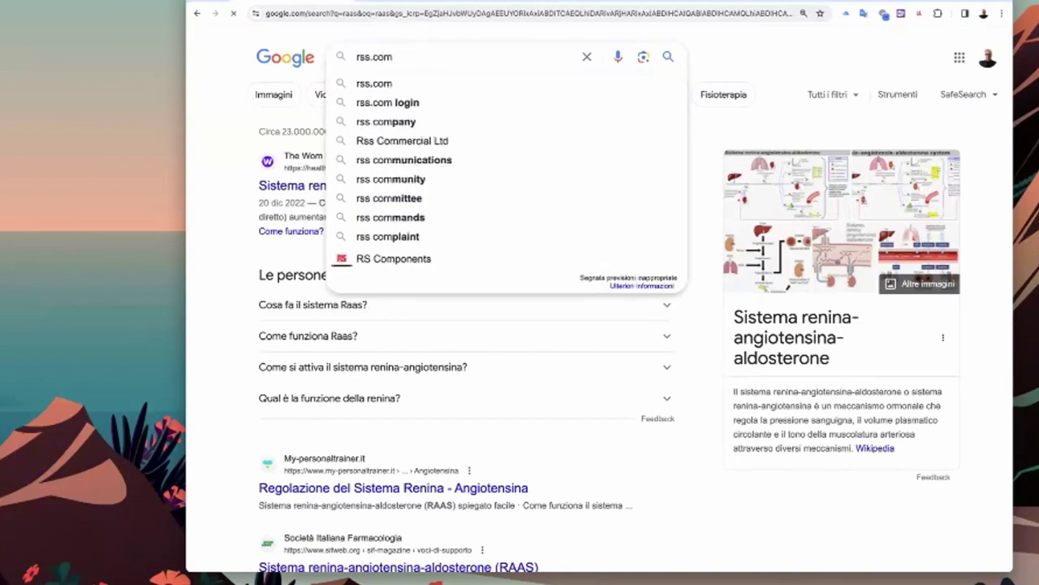
{"action": "left_click", "coordinate": [337, 193]}
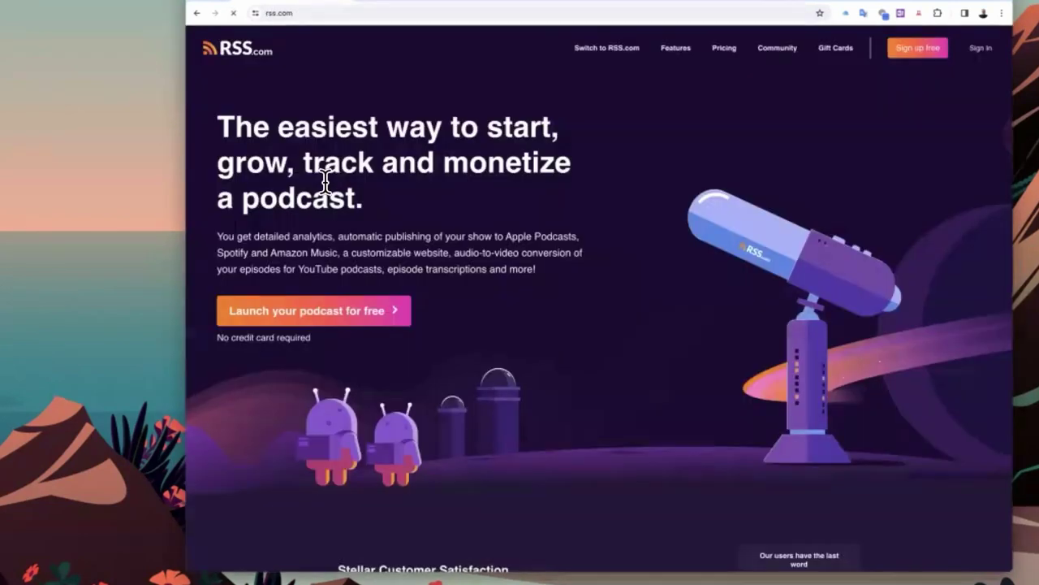
{"action": "left_click", "coordinate": [981, 48]}
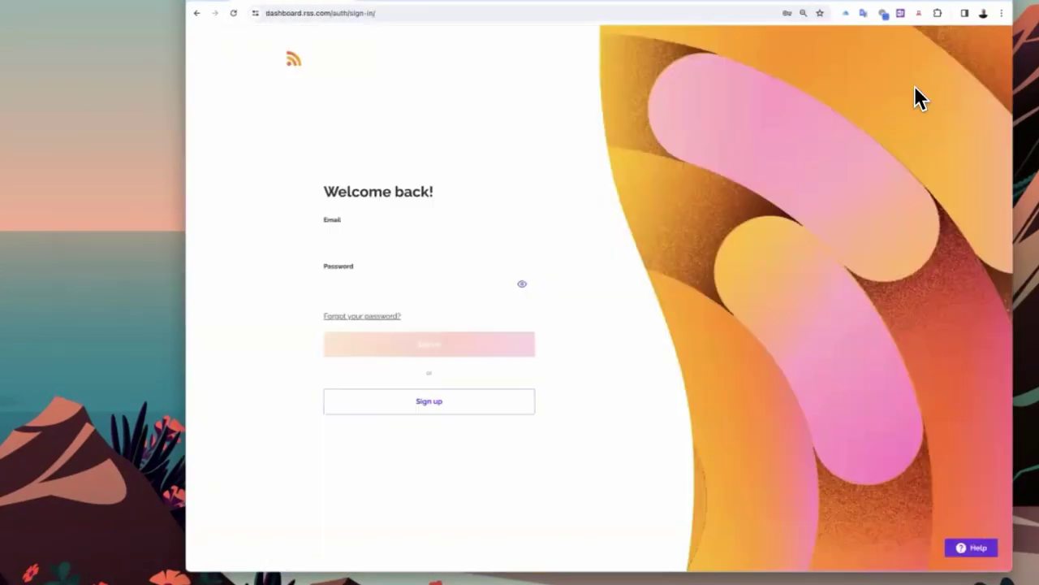
Step: Sign in to RSS.com with the saved account e-mail and password
{"action": "left_click", "coordinate": [346, 232]}
{"action": "left_click", "coordinate": [388, 263]}
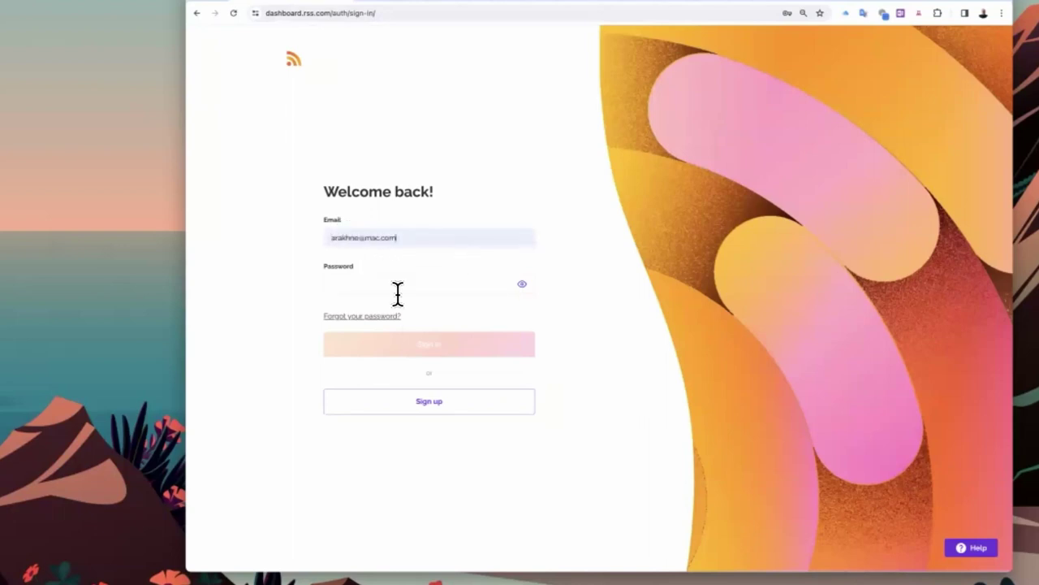
{"action": "left_click", "coordinate": [420, 276]}
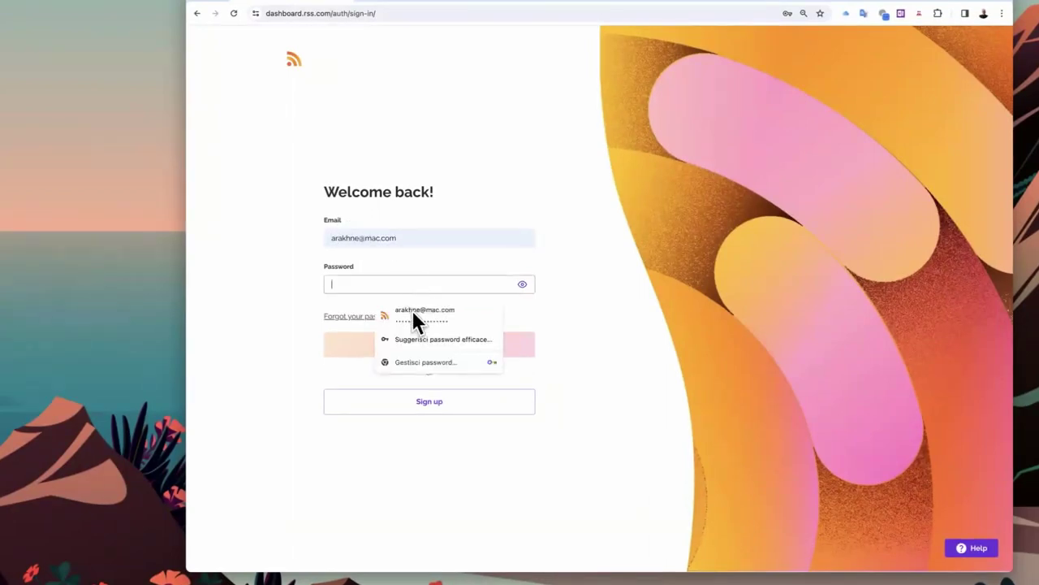
{"action": "left_click", "coordinate": [414, 310]}
{"action": "left_click", "coordinate": [425, 344]}
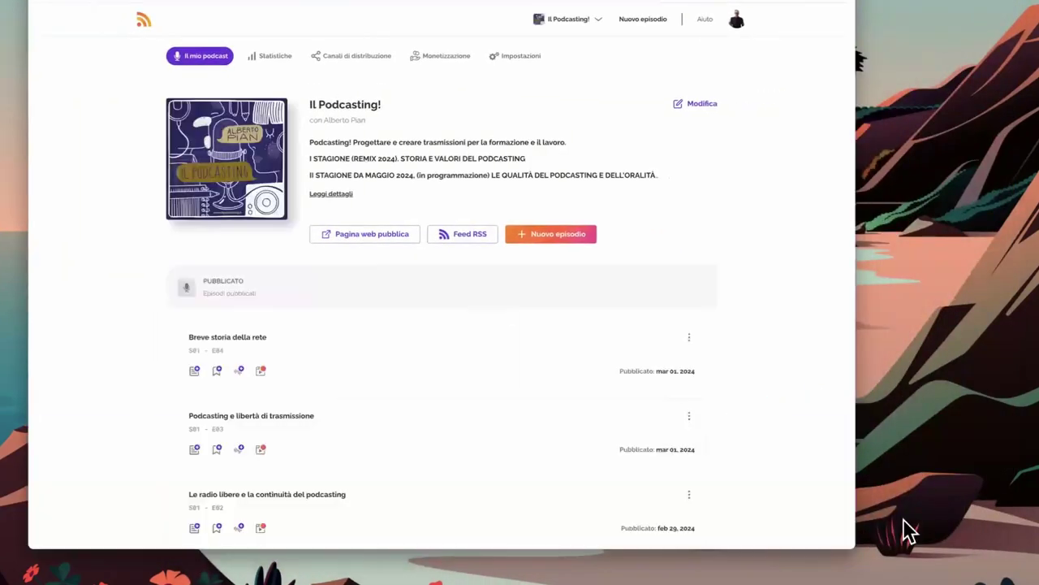
Step: Enlarge the browser window, set the page zoom to 100% and review the published episodes of Il Podcasting!
{"action": "left_click_drag", "start_coordinate": [847, 545], "coordinate": [1038, 584]}
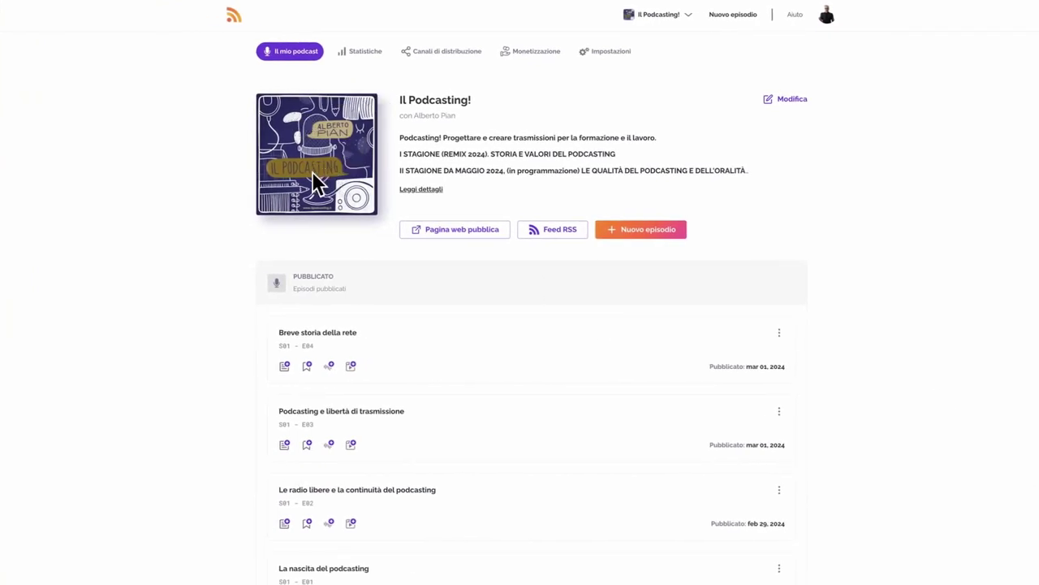
{"action": "scroll", "coordinate": [225, 197], "scroll_direction": "down", "scroll_amount": 5}
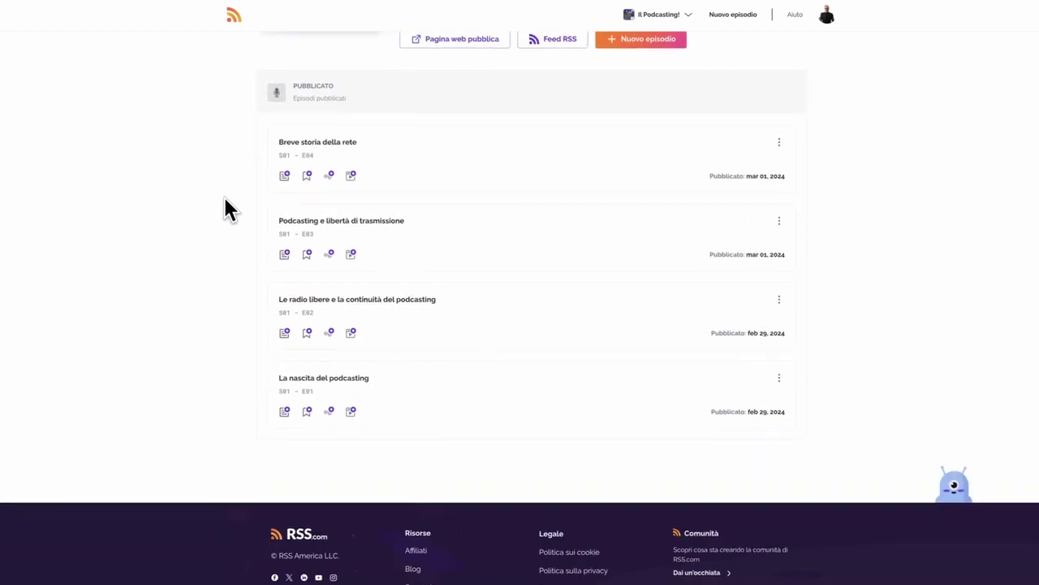
{"action": "scroll", "coordinate": [224, 197], "scroll_direction": "up", "scroll_amount": 3}
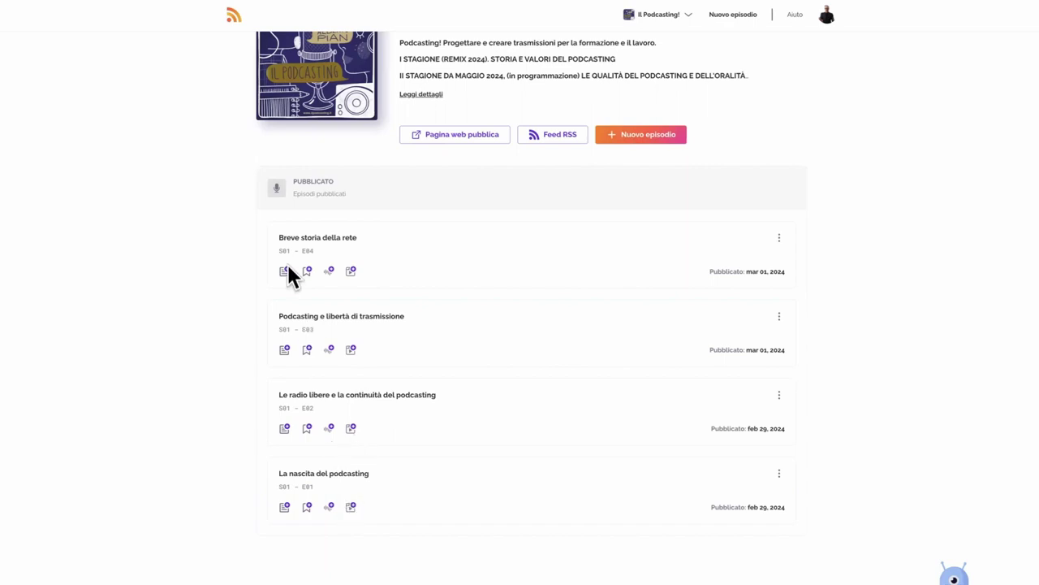
{"action": "scroll", "coordinate": [220, 237], "scroll_direction": "down", "scroll_amount": 1}
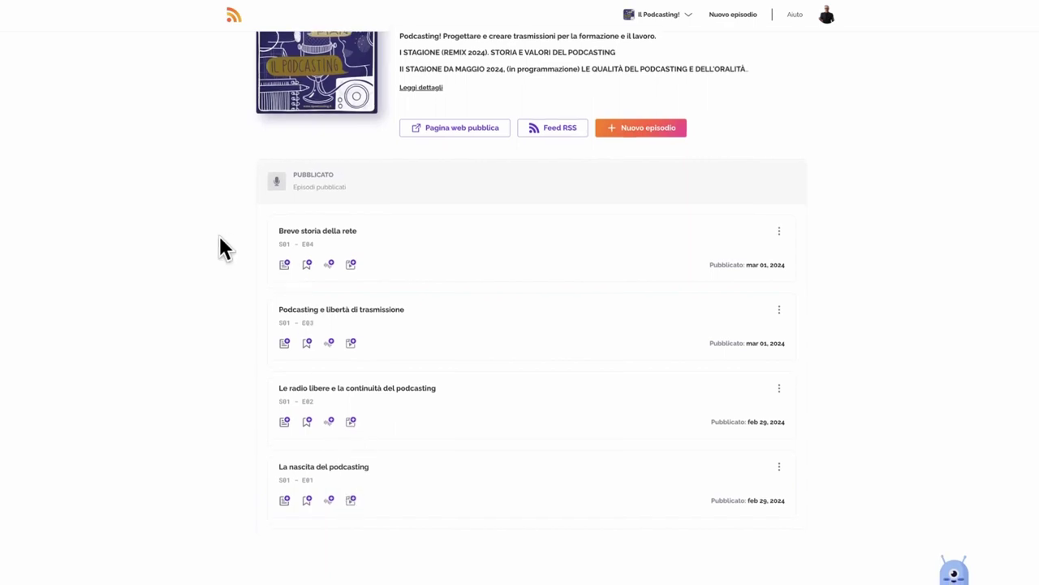
{"action": "key", "text": "ctrl+plus"}
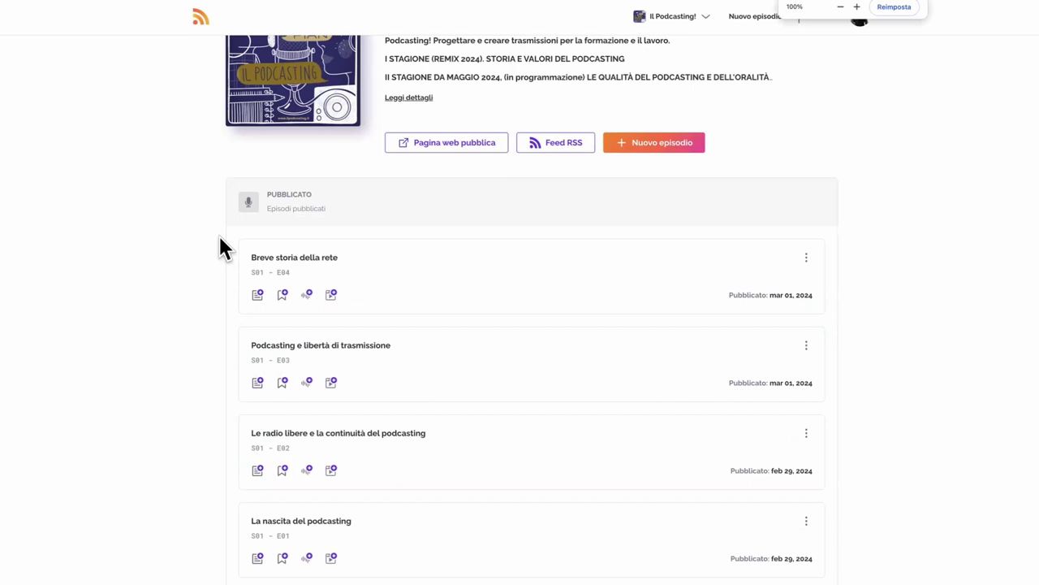
{"action": "scroll", "coordinate": [495, 280], "scroll_direction": "down", "scroll_amount": 3}
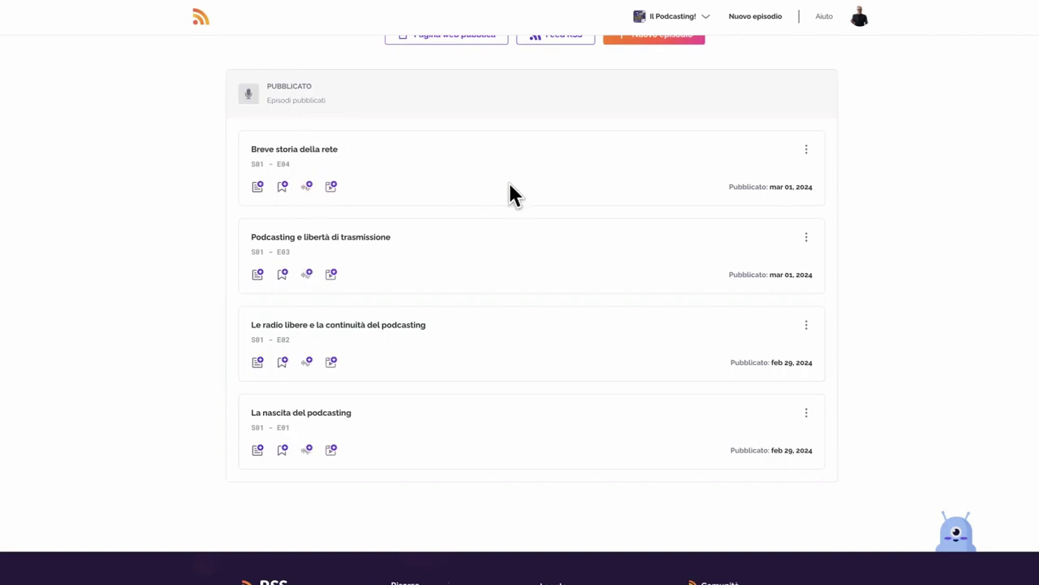
{"action": "scroll", "coordinate": [510, 195], "scroll_direction": "up", "scroll_amount": 3}
{"action": "scroll", "coordinate": [510, 195], "scroll_direction": "up", "scroll_amount": 1}
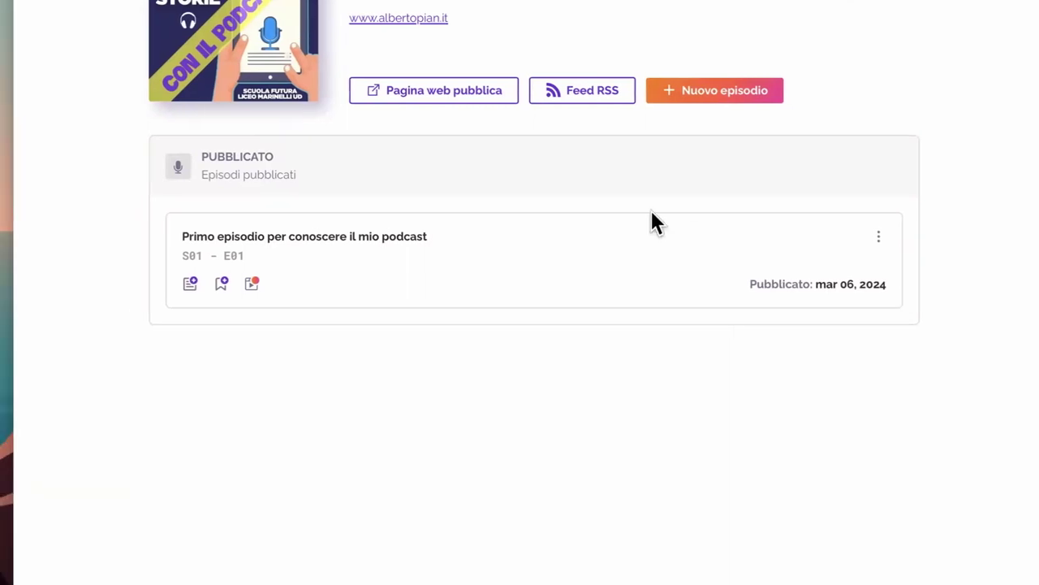
Step: Open the public web pages of the new podcast and of Il Podcasting!, and review the latter's description and season 1 episodes
{"action": "scroll", "coordinate": [650, 207], "scroll_direction": "up", "scroll_amount": 3}
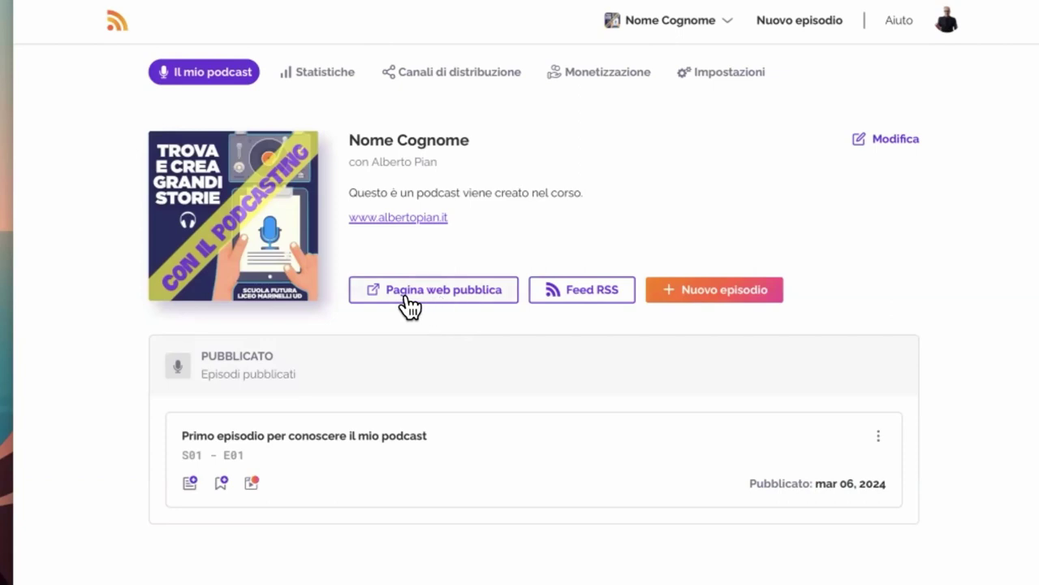
{"action": "left_click", "coordinate": [463, 294]}
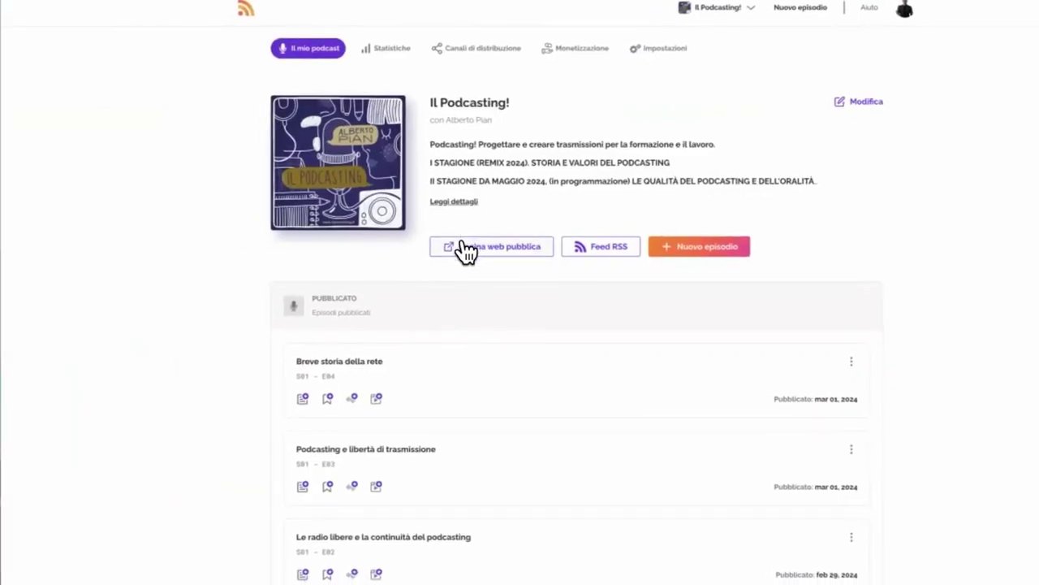
{"action": "left_click", "coordinate": [462, 242]}
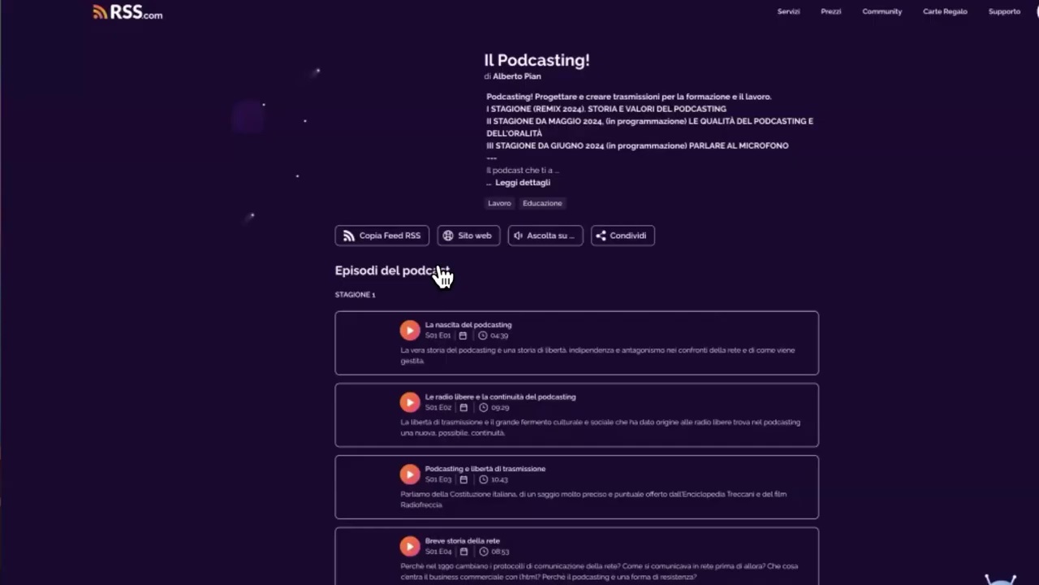
{"action": "scroll", "coordinate": [270, 314], "scroll_direction": "down", "scroll_amount": 3}
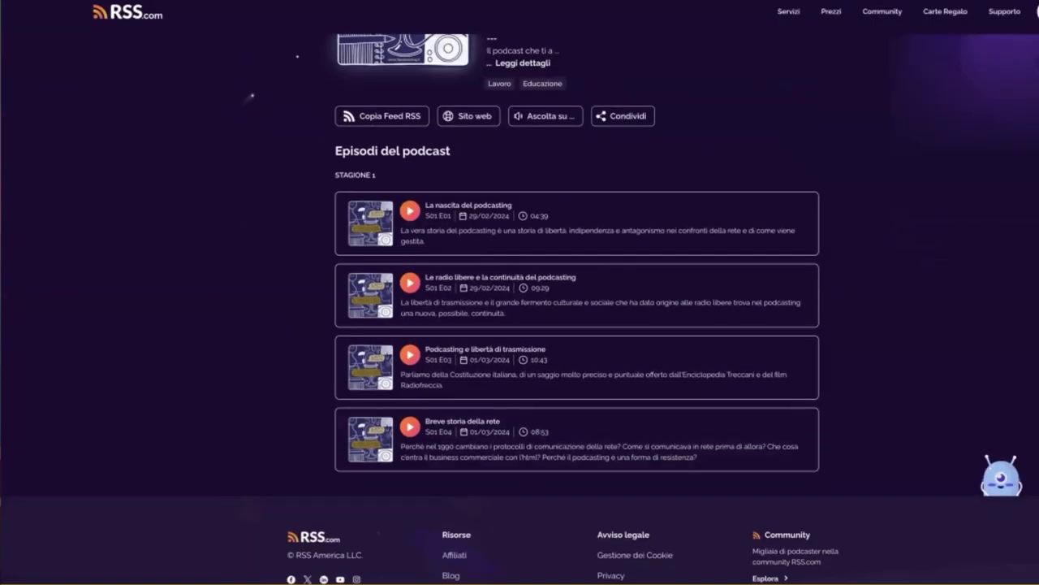
{"action": "scroll", "coordinate": [322, 349], "scroll_direction": "up", "scroll_amount": 2}
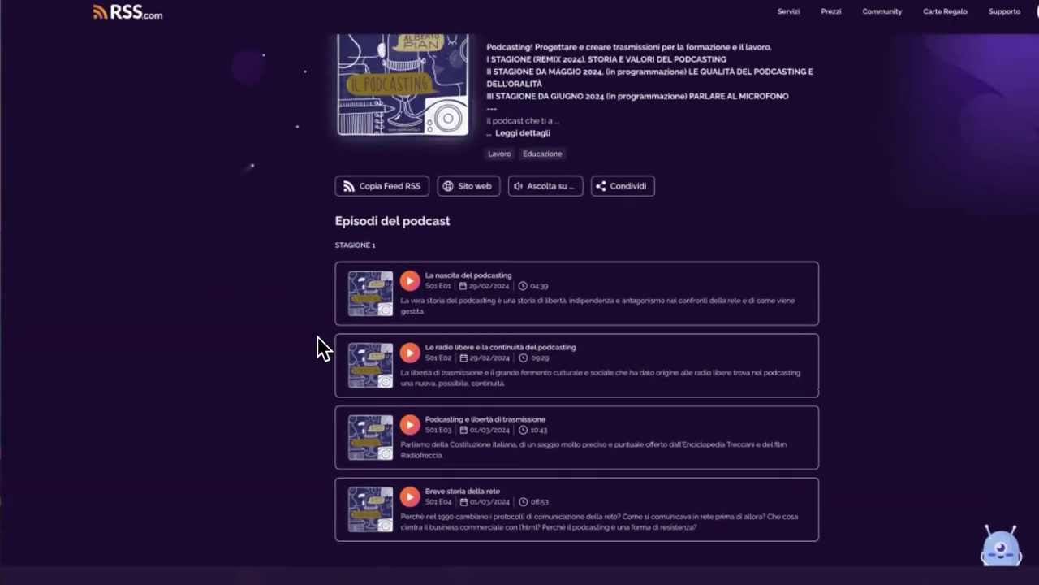
{"action": "scroll", "coordinate": [382, 309], "scroll_direction": "down", "scroll_amount": 1}
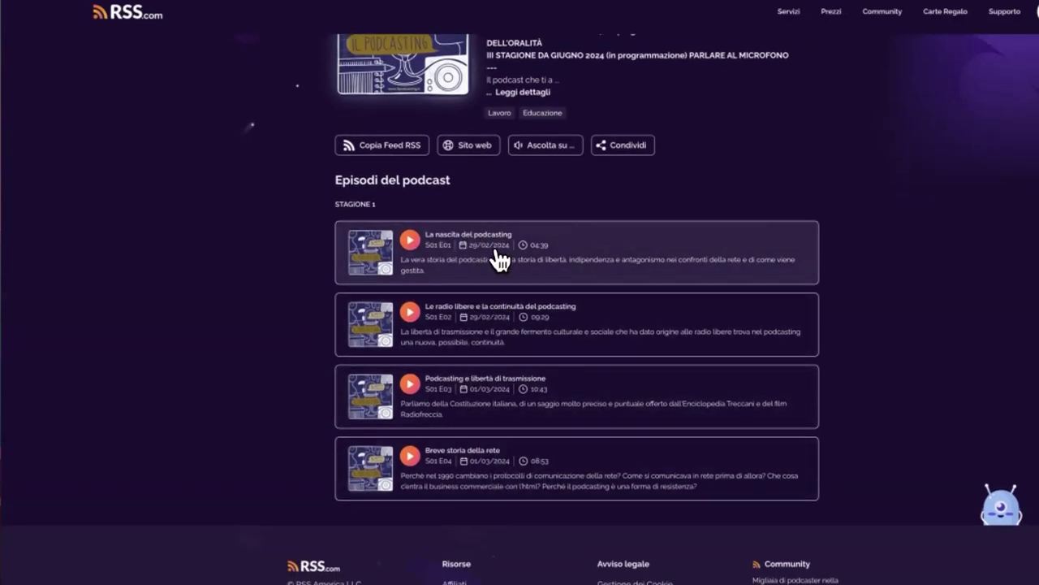
{"action": "scroll", "coordinate": [480, 255], "scroll_direction": "up", "scroll_amount": 3}
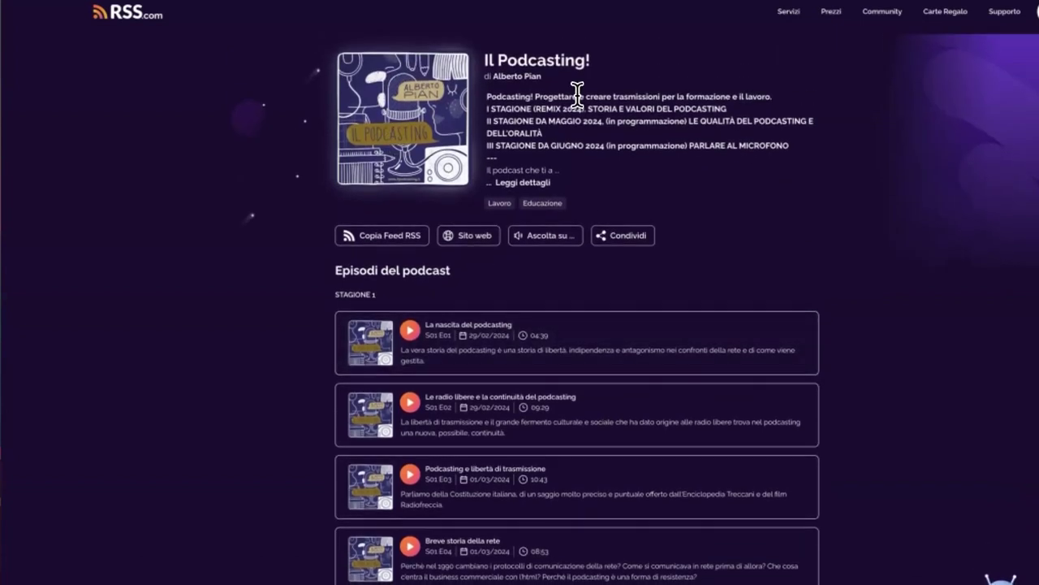
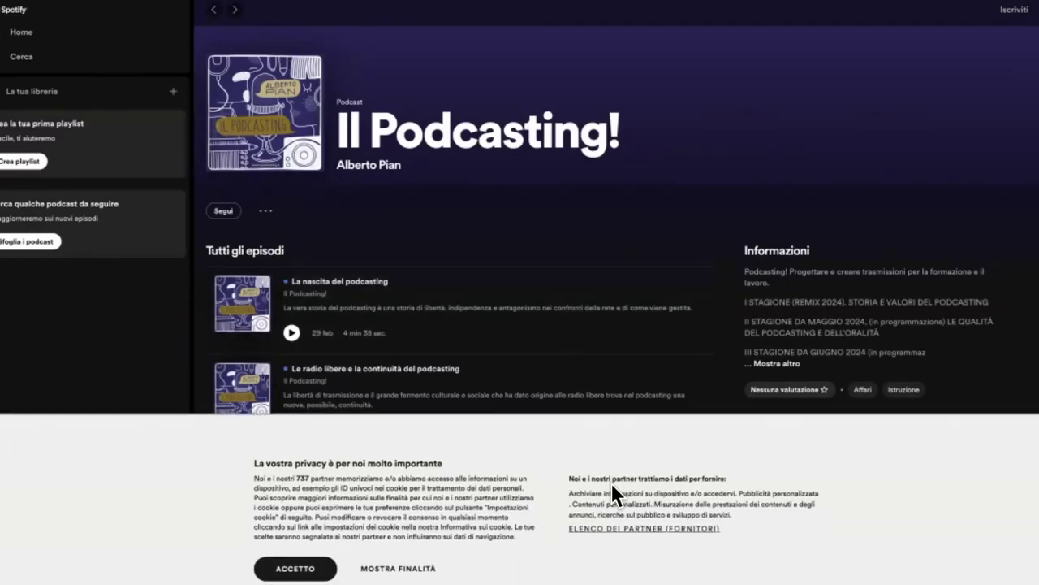
Step: Accept the cookies on the Spotify page of Il Podcasting!, and check the listening platforms offered on its public RSS.com page
{"action": "left_click", "coordinate": [293, 573]}
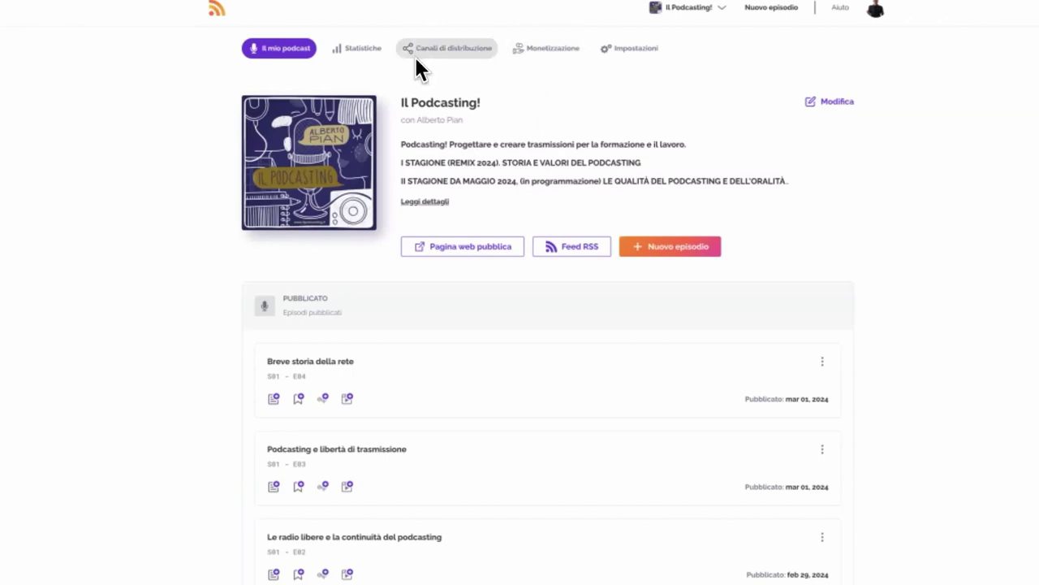
{"action": "left_click", "coordinate": [488, 246]}
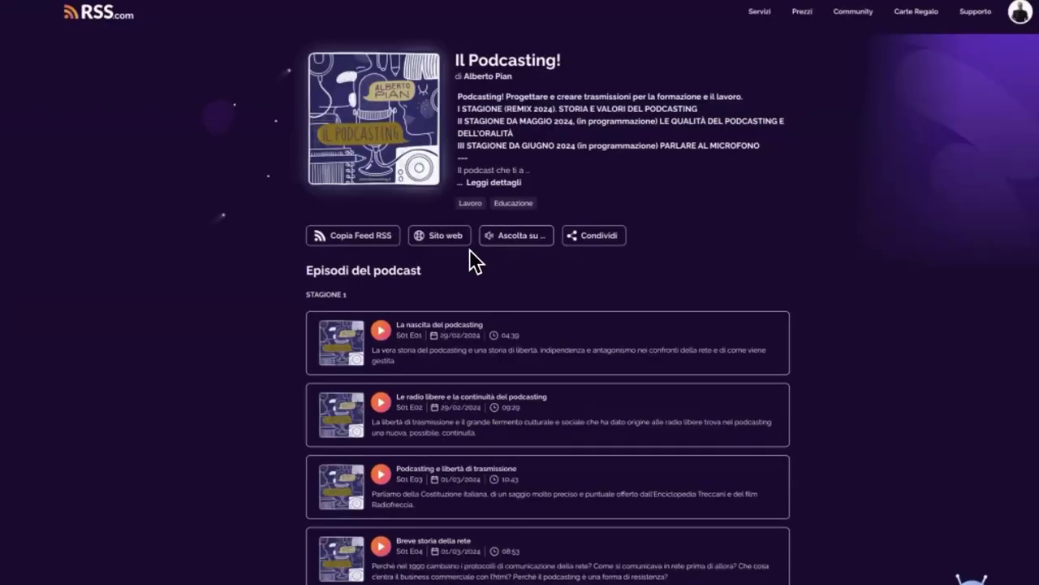
{"action": "left_click", "coordinate": [516, 241]}
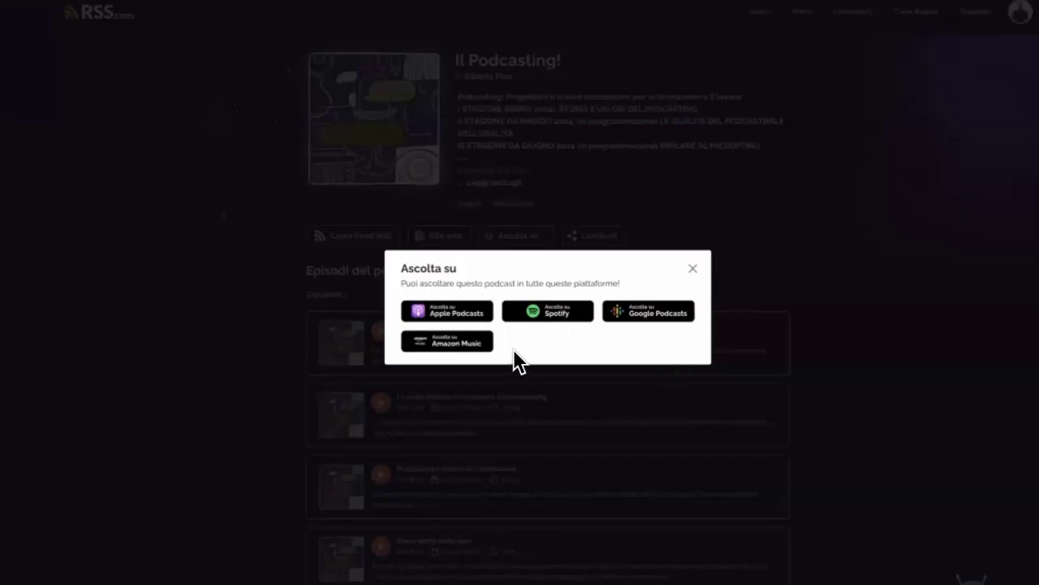
{"action": "left_click", "coordinate": [694, 268]}
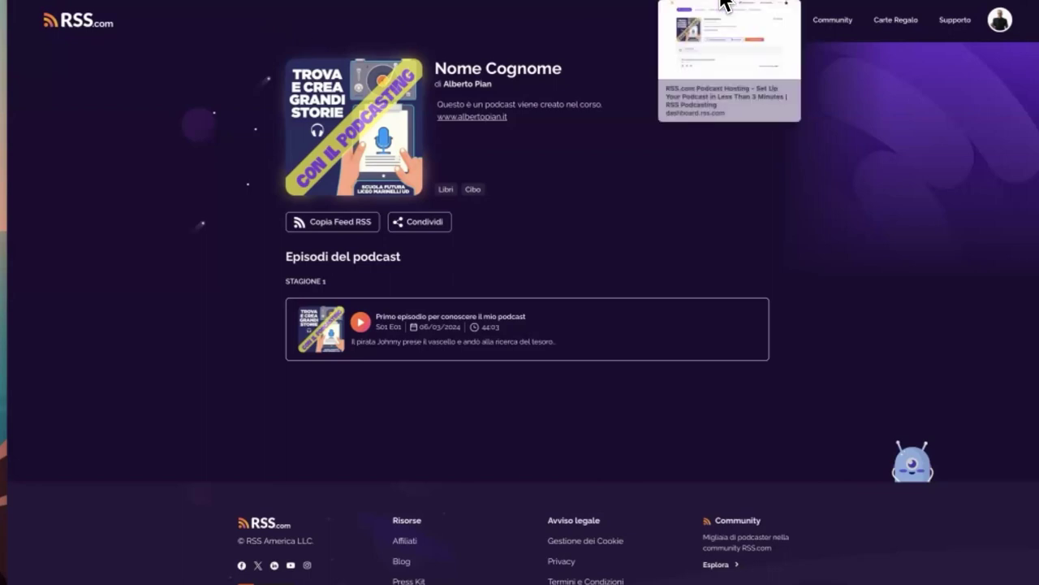
Step: Return to the new podcast's dashboard and examine its automatic and guided distribution channels
{"action": "left_click", "coordinate": [723, 2]}
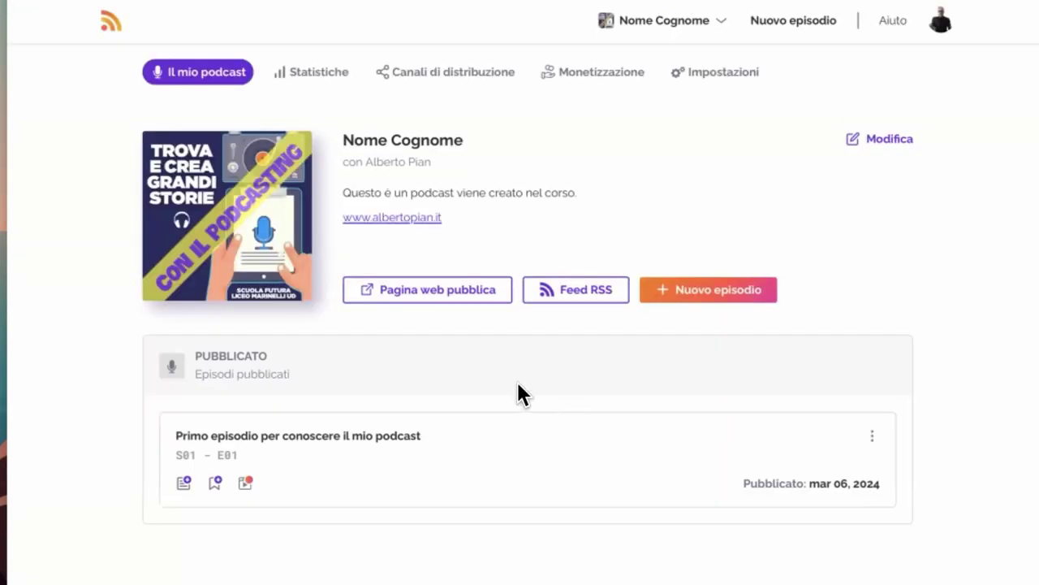
{"action": "scroll", "coordinate": [383, 455], "scroll_direction": "down", "scroll_amount": 2}
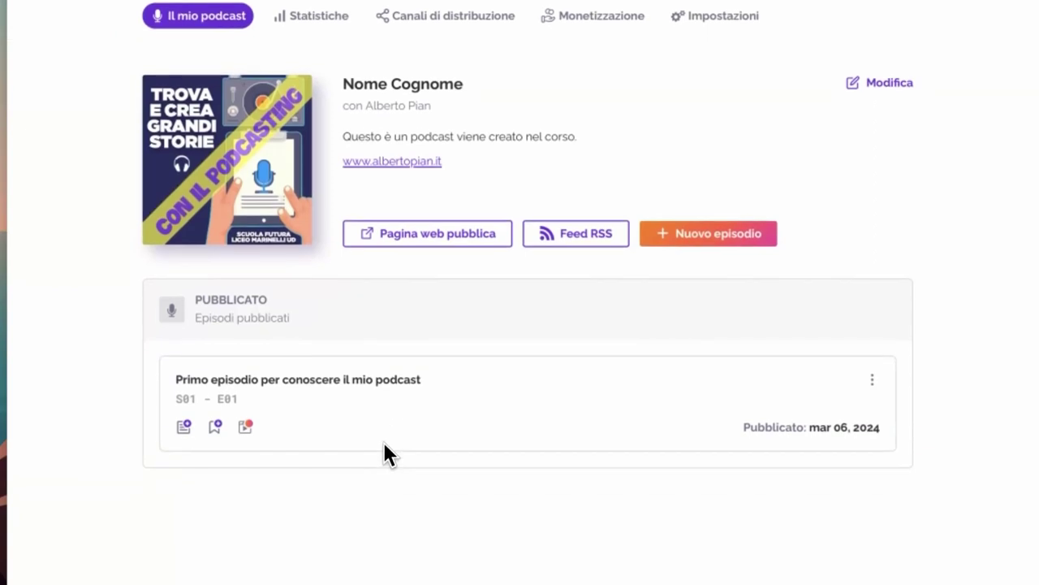
{"action": "scroll", "coordinate": [466, 431], "scroll_direction": "up", "scroll_amount": 2}
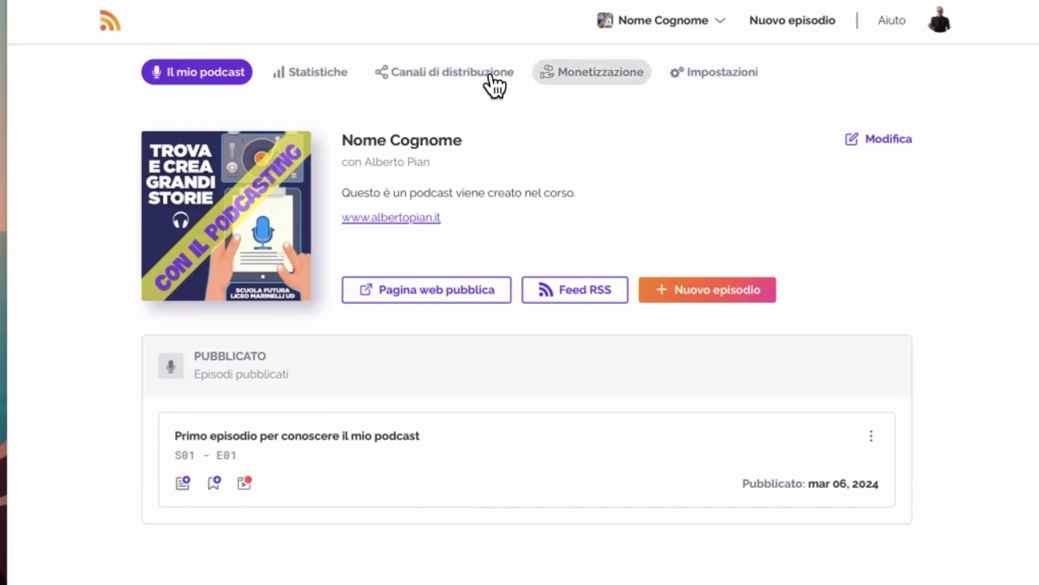
{"action": "left_click", "coordinate": [442, 76]}
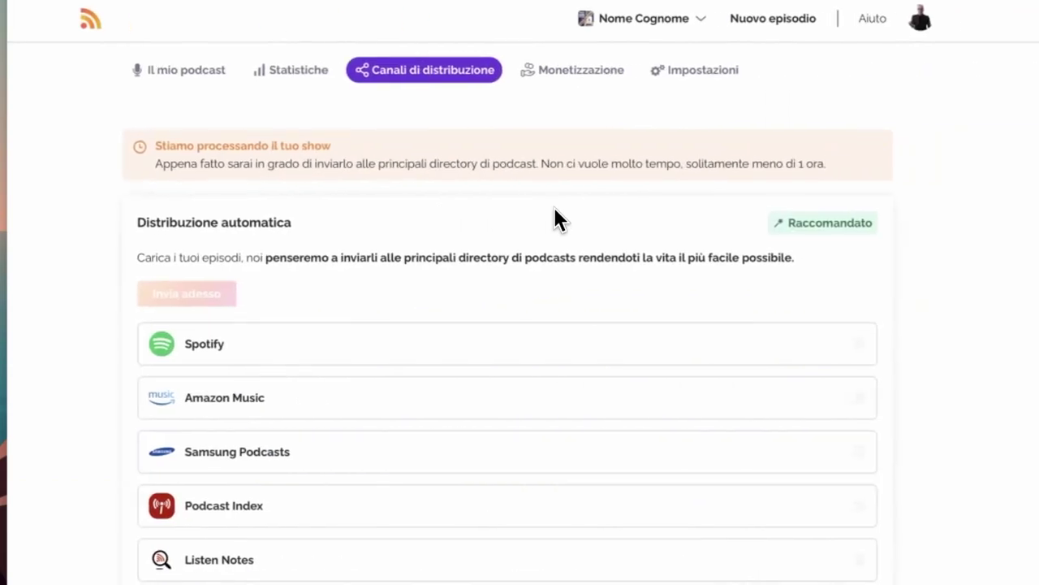
{"action": "scroll", "coordinate": [517, 225], "scroll_direction": "down", "scroll_amount": 3}
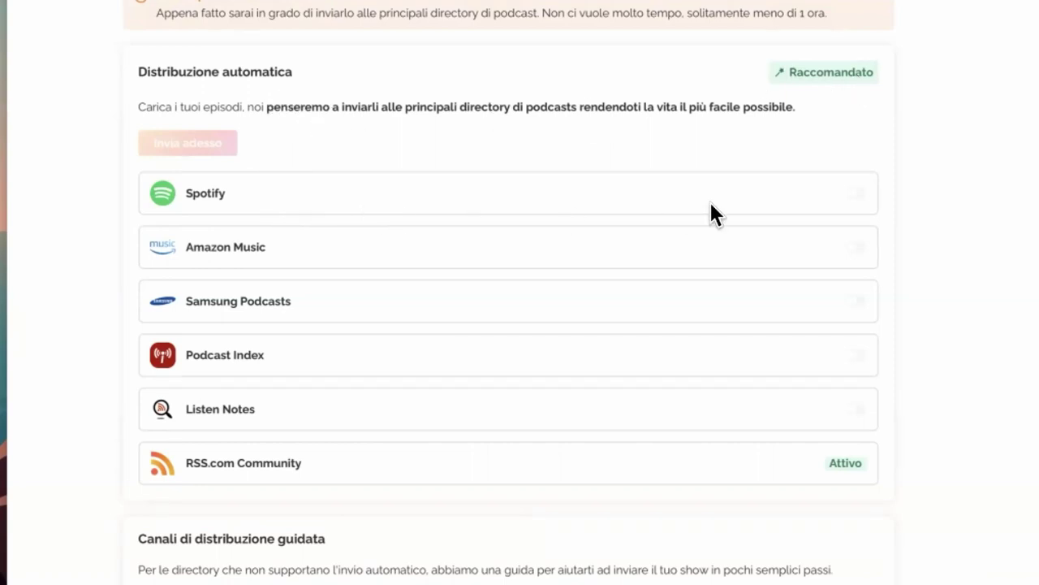
{"action": "scroll", "coordinate": [396, 199], "scroll_direction": "down", "scroll_amount": 3}
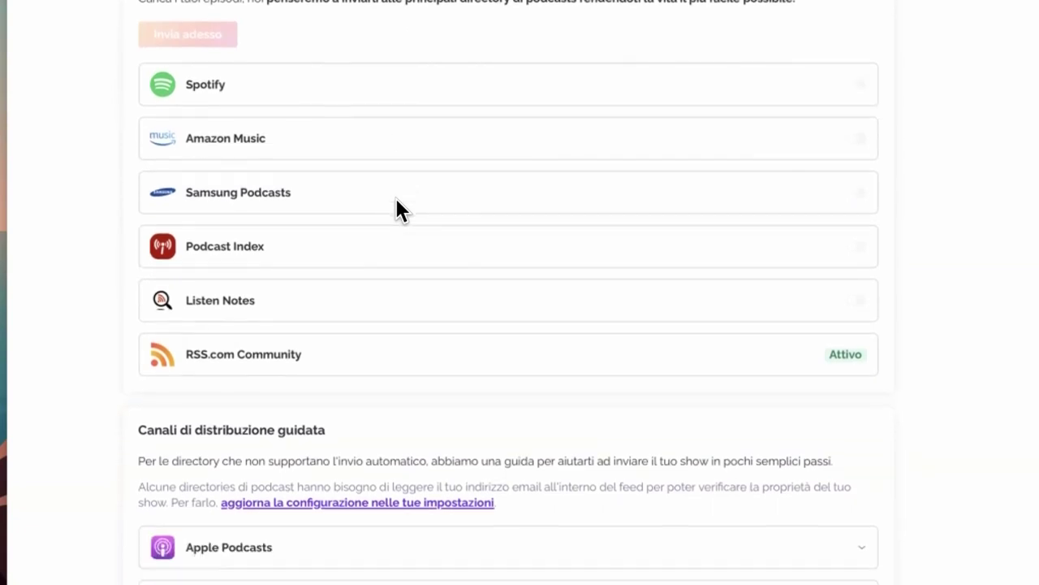
Step: Review the guided submission instructions for Apple Podcasts and Google Podcasts, collapsing each section after reading it
{"action": "scroll", "coordinate": [392, 210], "scroll_direction": "down", "scroll_amount": 5}
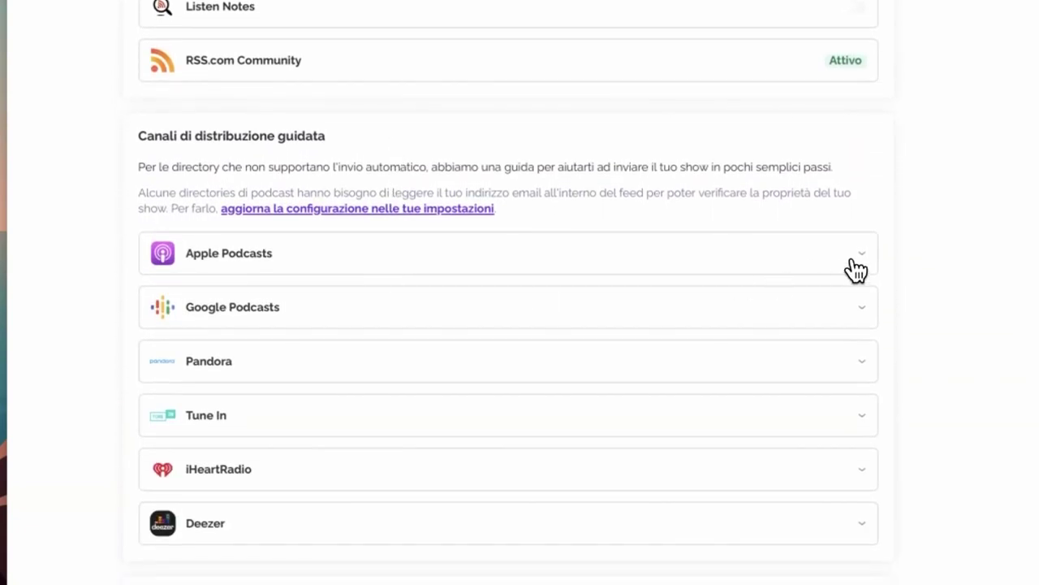
{"action": "left_click", "coordinate": [837, 261]}
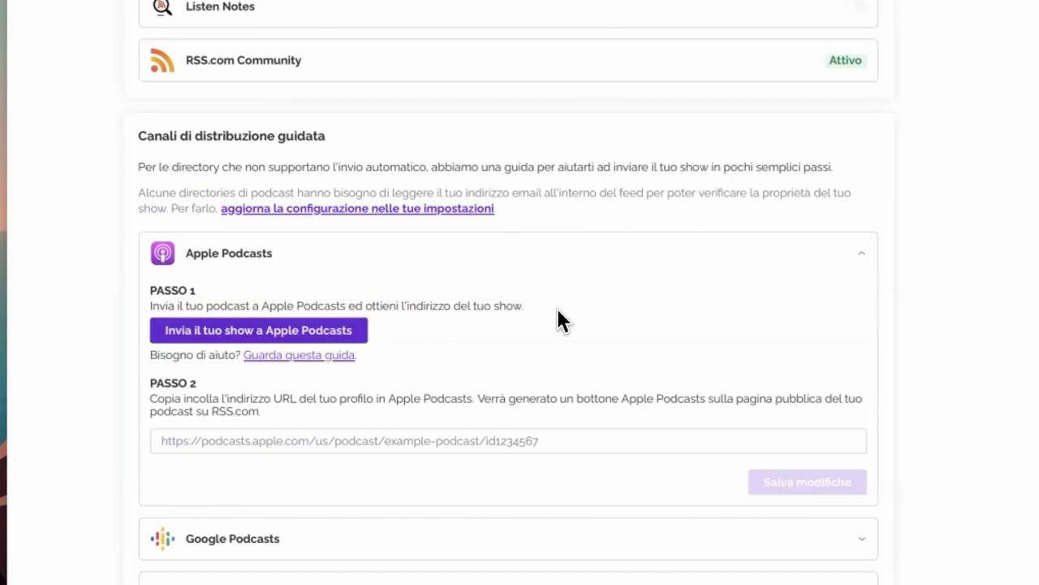
{"action": "left_click", "coordinate": [865, 255]}
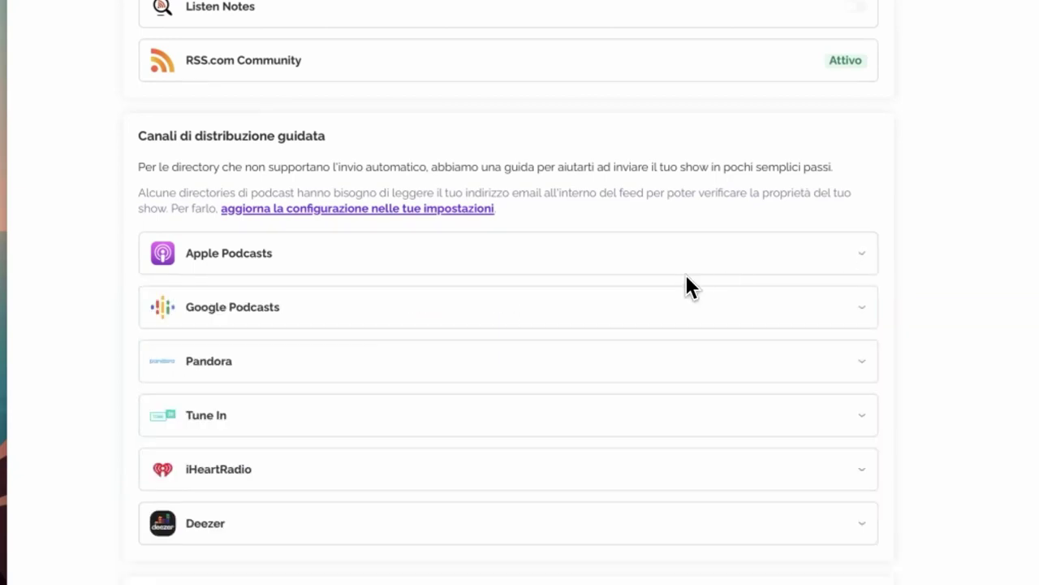
{"action": "scroll", "coordinate": [687, 280], "scroll_direction": "down", "scroll_amount": 2}
{"action": "left_click", "coordinate": [870, 205]}
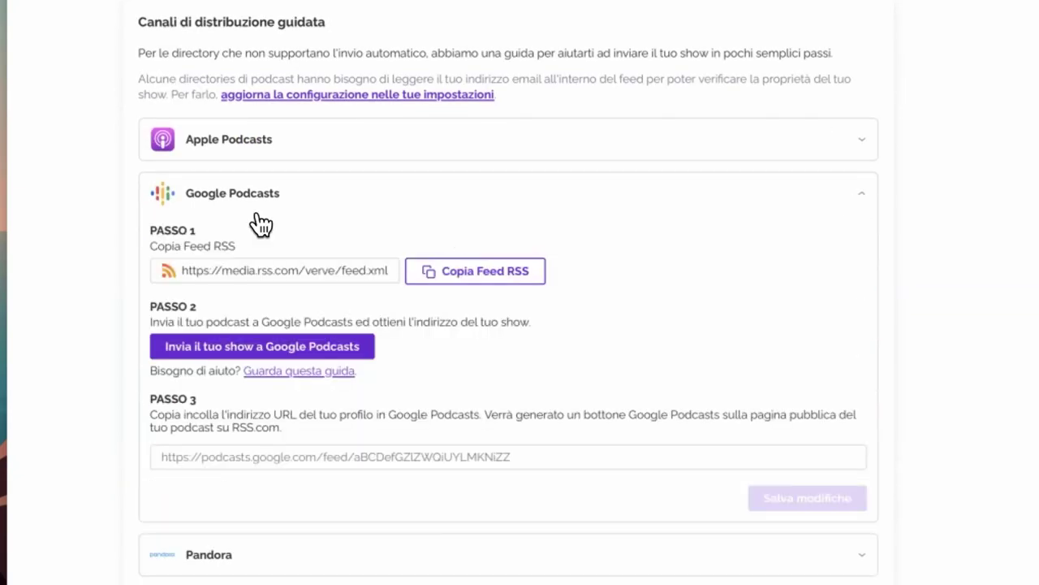
{"action": "left_click", "coordinate": [848, 210]}
{"action": "scroll", "coordinate": [487, 276], "scroll_direction": "down", "scroll_amount": 2}
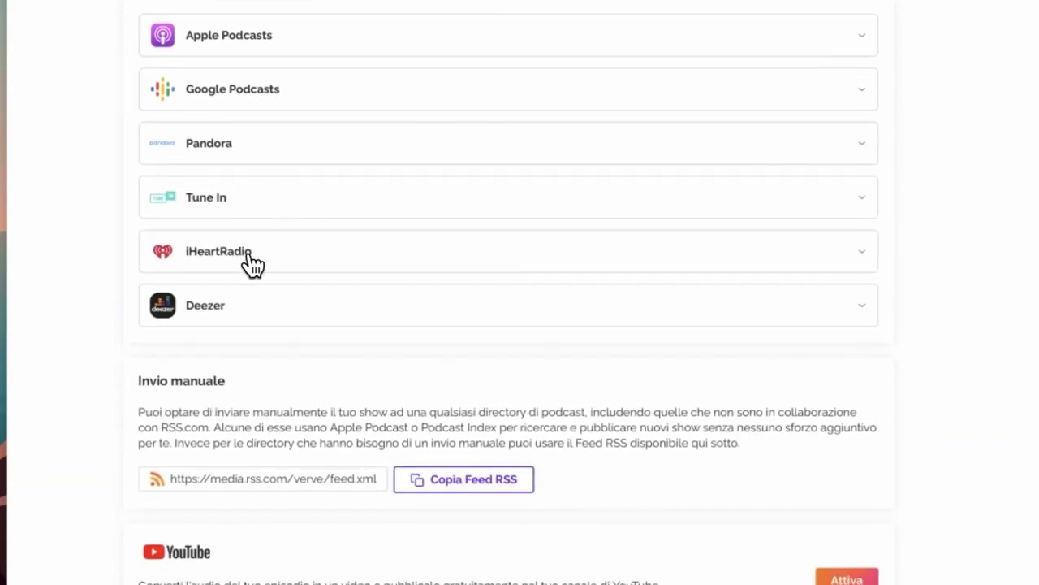
Step: Examine the manual submission section with its RSS feed address and the YouTube option, then look over the other distribution channels again
{"action": "scroll", "coordinate": [254, 314], "scroll_direction": "down", "scroll_amount": 3}
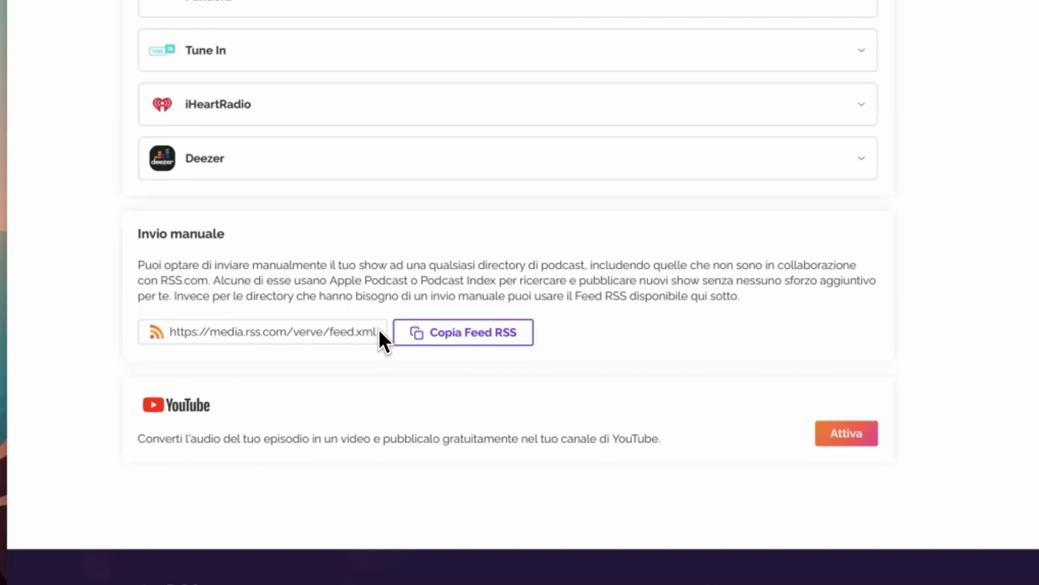
{"action": "left_click_drag", "start_coordinate": [168, 333], "coordinate": [386, 333]}
{"action": "left_click", "coordinate": [383, 372]}
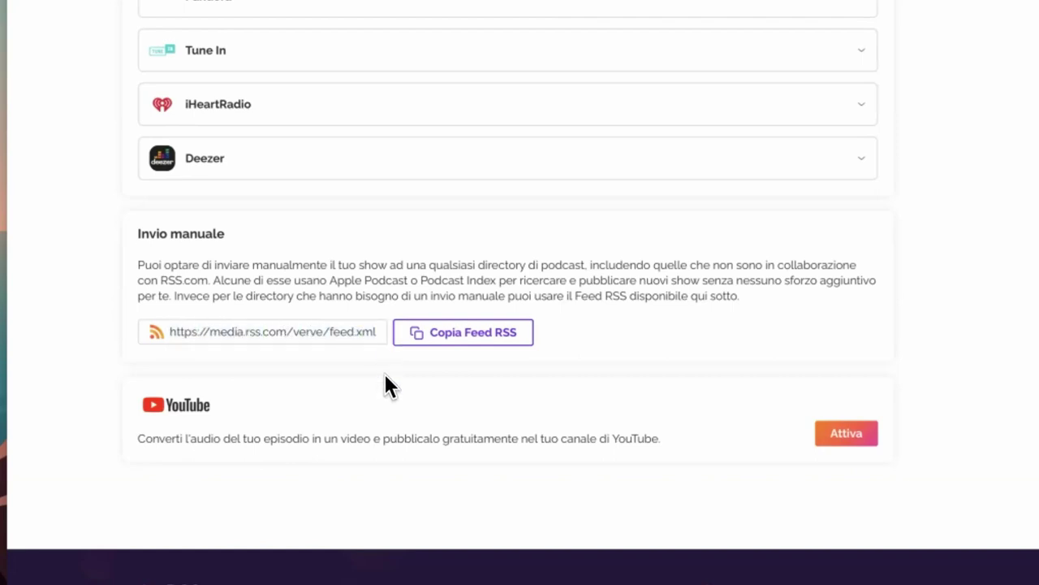
{"action": "scroll", "coordinate": [384, 374], "scroll_direction": "down", "scroll_amount": 2}
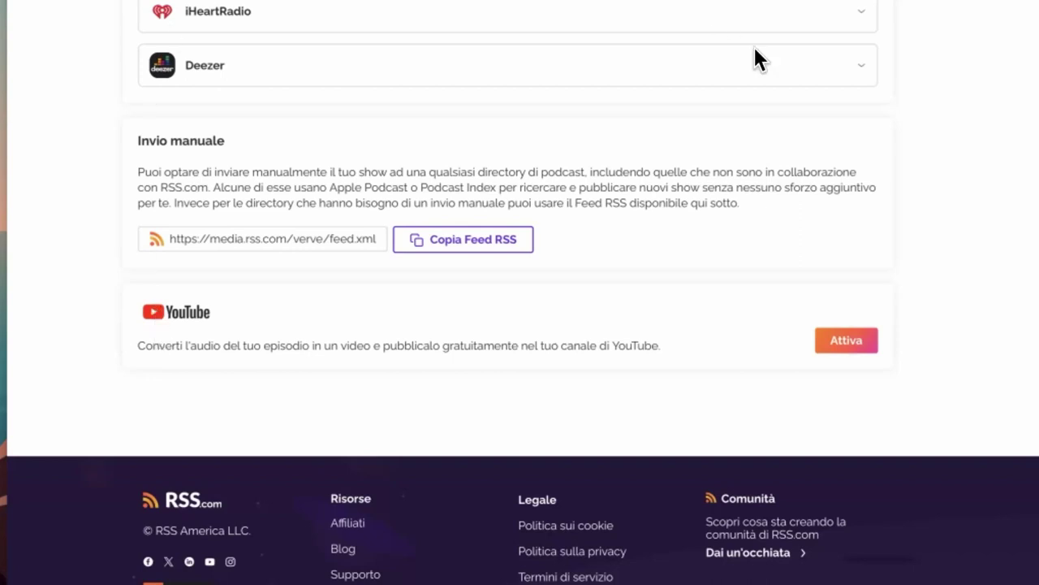
{"action": "scroll", "coordinate": [610, 284], "scroll_direction": "up", "scroll_amount": 8}
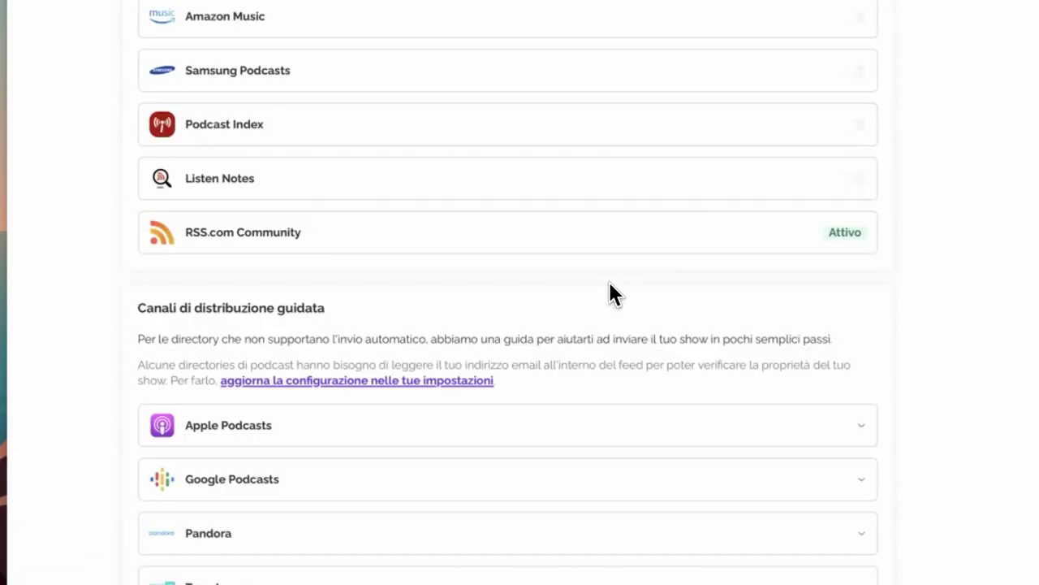
{"action": "scroll", "coordinate": [610, 282], "scroll_direction": "up", "scroll_amount": 10}
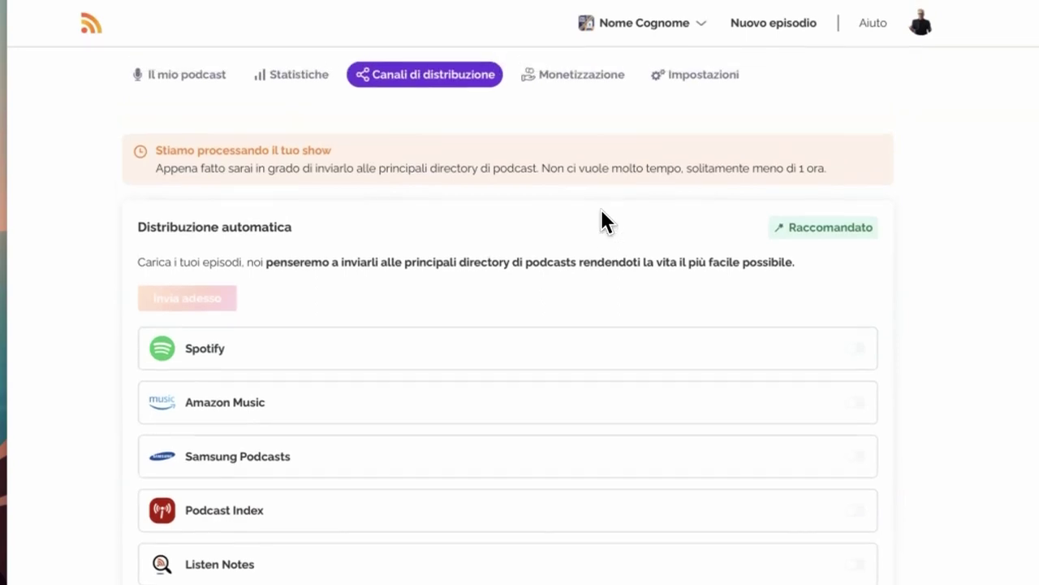
{"action": "scroll", "coordinate": [601, 213], "scroll_direction": "down", "scroll_amount": 10}
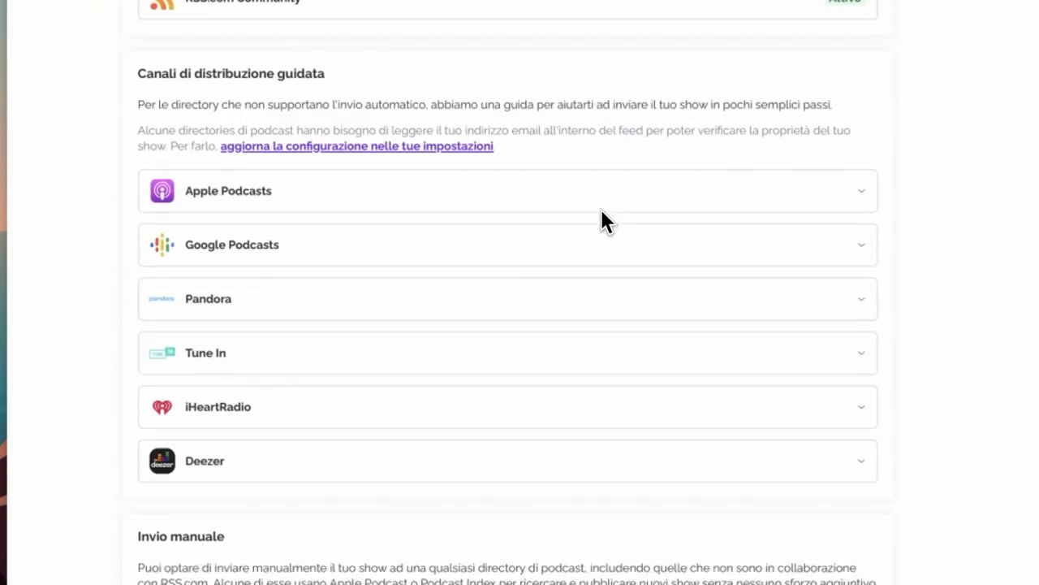
{"action": "scroll", "coordinate": [601, 219], "scroll_direction": "down", "scroll_amount": 5}
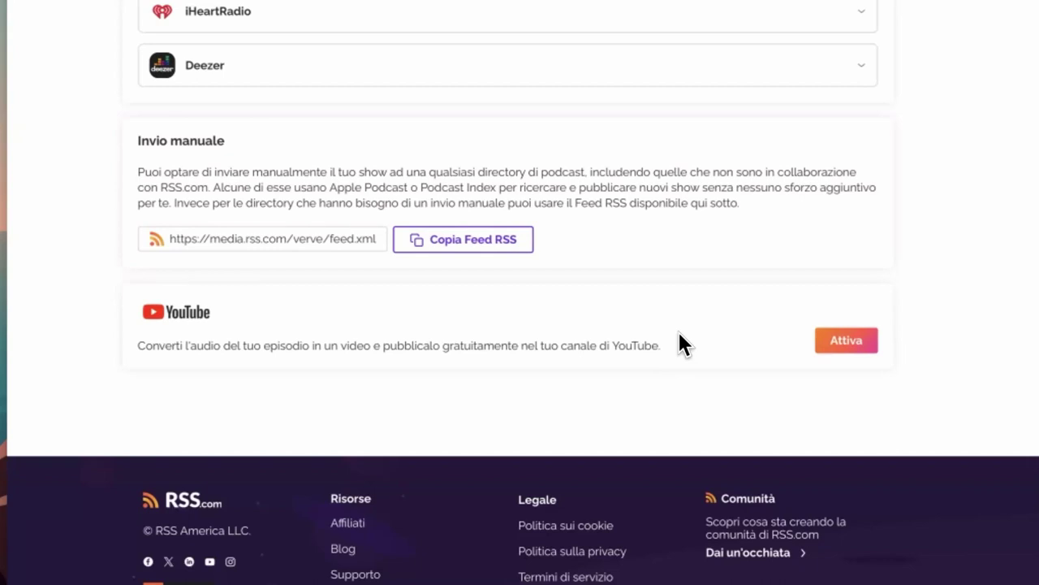
Step: Examine the show processing notice and the automatic distribution directories, from Spotify to RSS.com Community
{"action": "scroll", "coordinate": [681, 341], "scroll_direction": "up", "scroll_amount": 15}
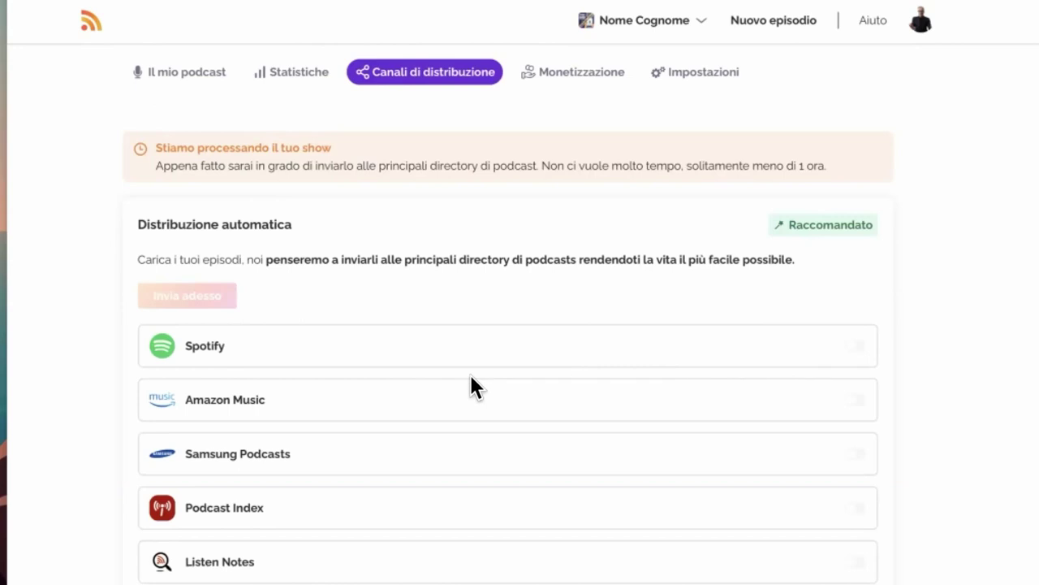
{"action": "scroll", "coordinate": [471, 381], "scroll_direction": "down", "scroll_amount": 3}
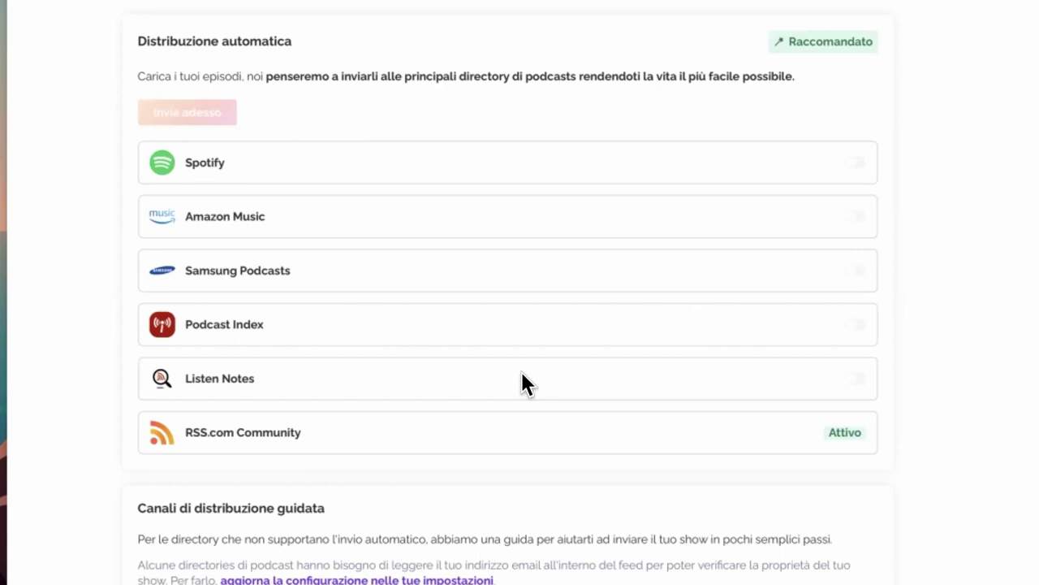
{"action": "scroll", "coordinate": [513, 374], "scroll_direction": "down", "scroll_amount": 1}
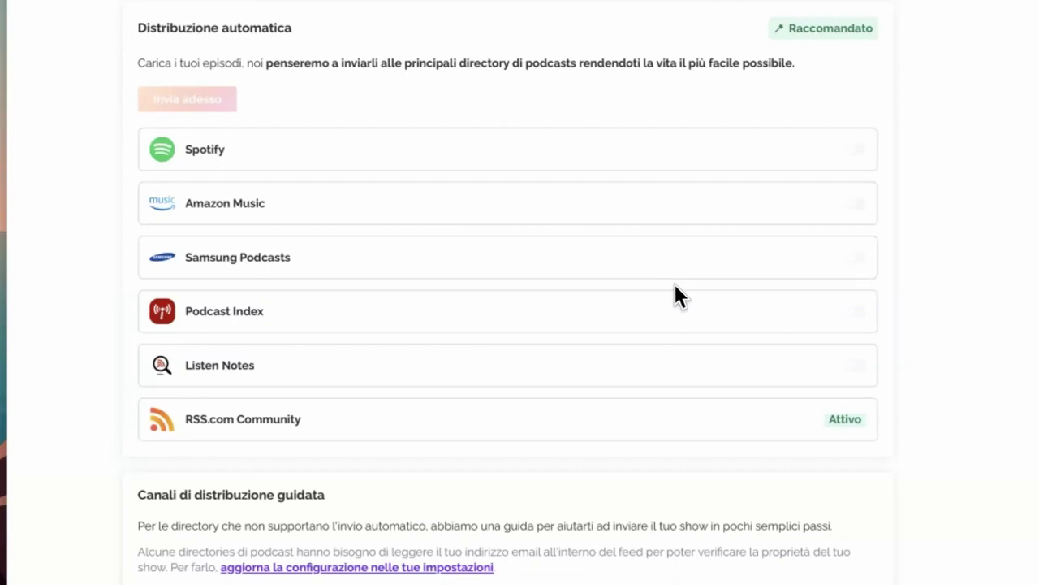
{"action": "scroll", "coordinate": [675, 284], "scroll_direction": "down", "scroll_amount": 3}
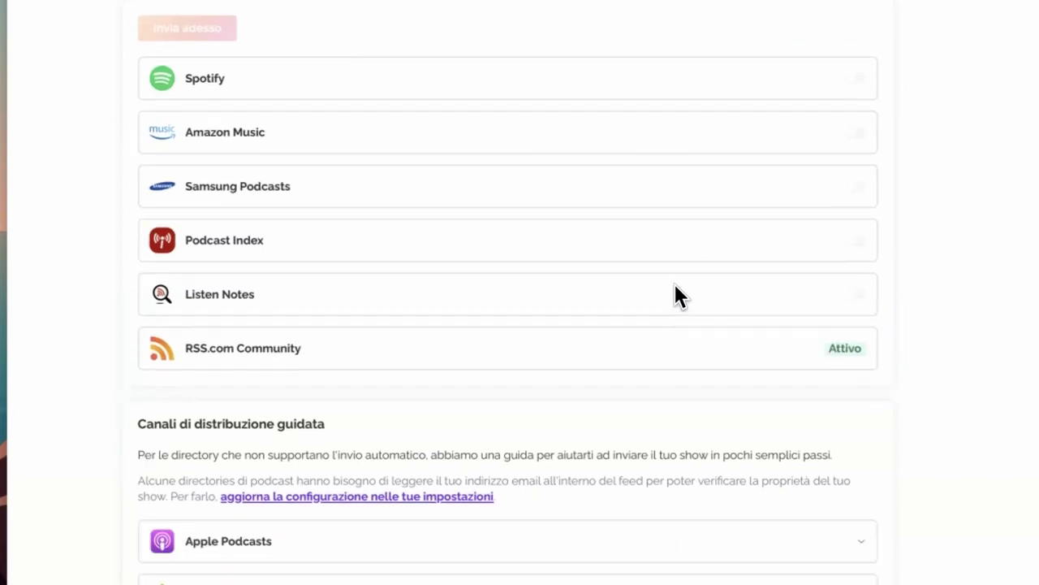
{"action": "scroll", "coordinate": [675, 293], "scroll_direction": "up", "scroll_amount": 3}
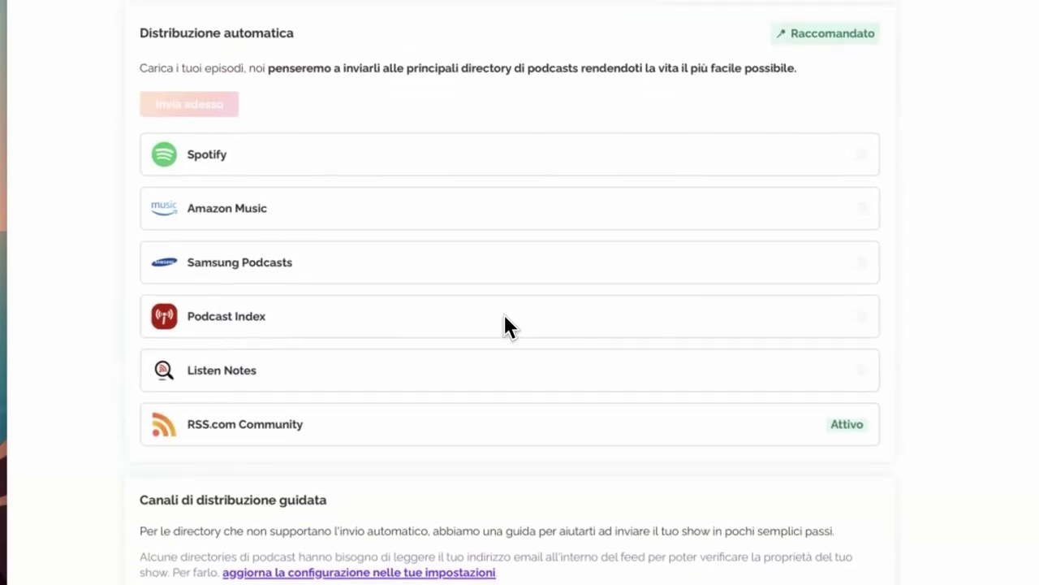
{"action": "scroll", "coordinate": [951, 297], "scroll_direction": "up", "scroll_amount": 5}
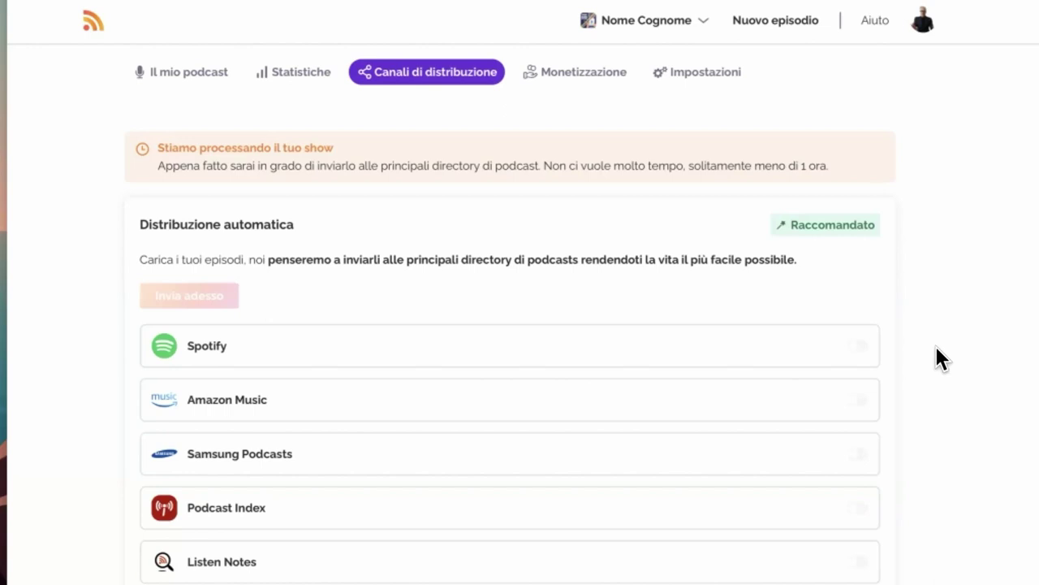
{"action": "scroll", "coordinate": [526, 370], "scroll_direction": "down", "scroll_amount": 2}
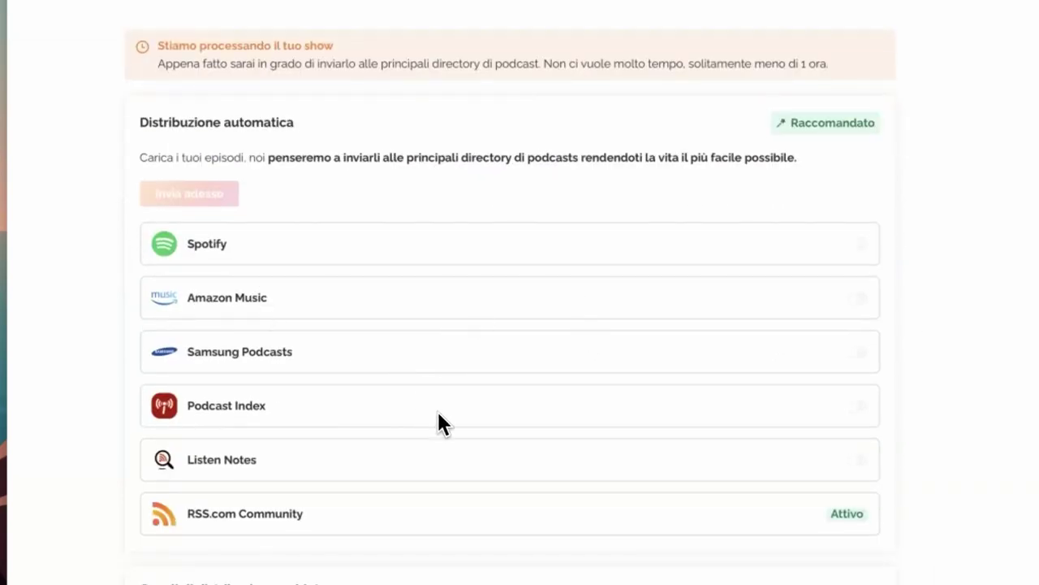
{"action": "scroll", "coordinate": [460, 413], "scroll_direction": "down", "scroll_amount": 1}
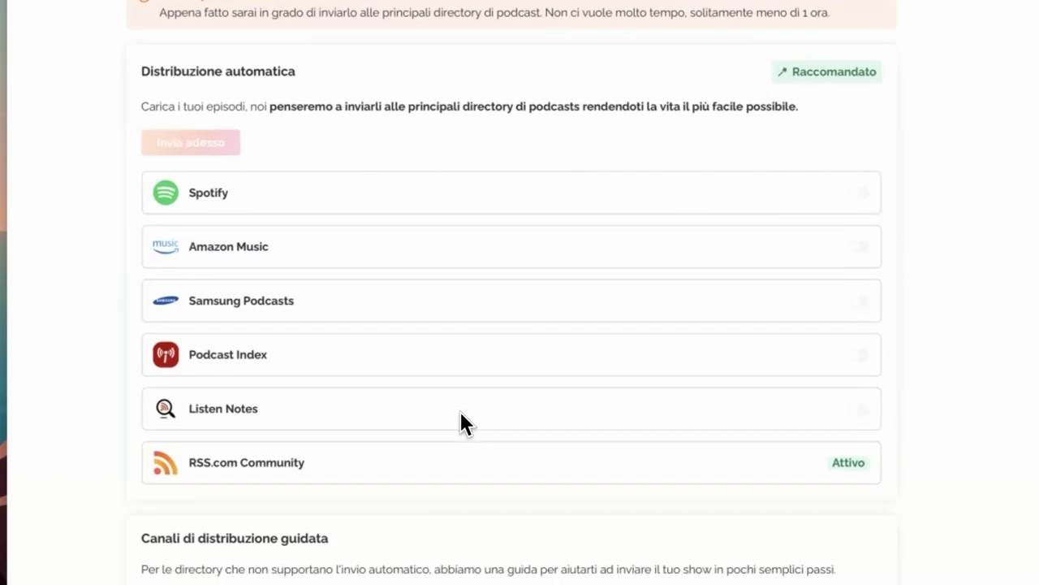
{"action": "scroll", "coordinate": [460, 412], "scroll_direction": "up", "scroll_amount": 3}
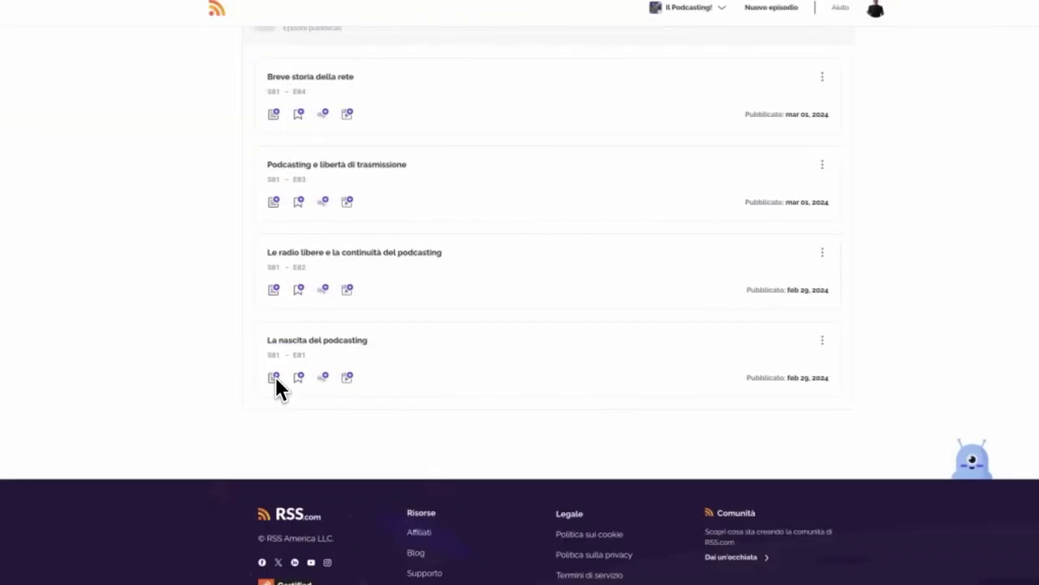
Step: Generate an automatic transcription at the Bassa accuracy level for the episode La nascita del podcasting of Il Podcasting!
{"action": "left_click", "coordinate": [273, 378]}
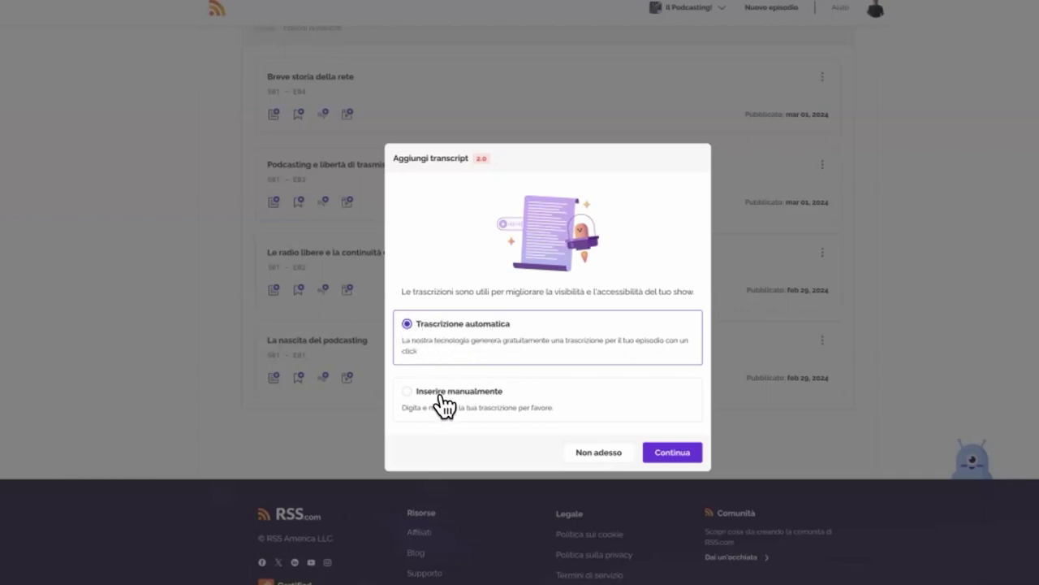
{"action": "left_click", "coordinate": [411, 398]}
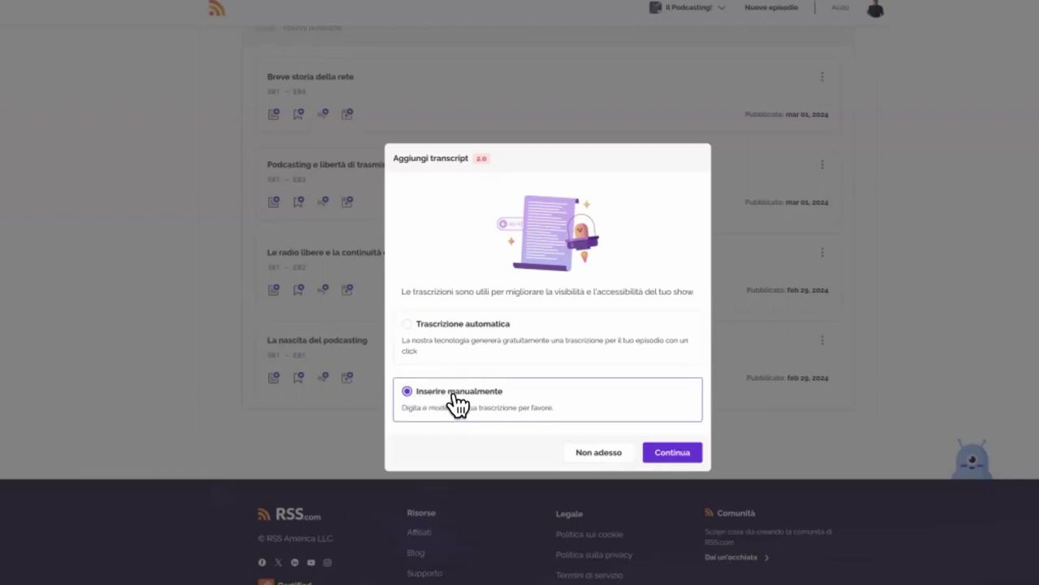
{"action": "left_click", "coordinate": [410, 325]}
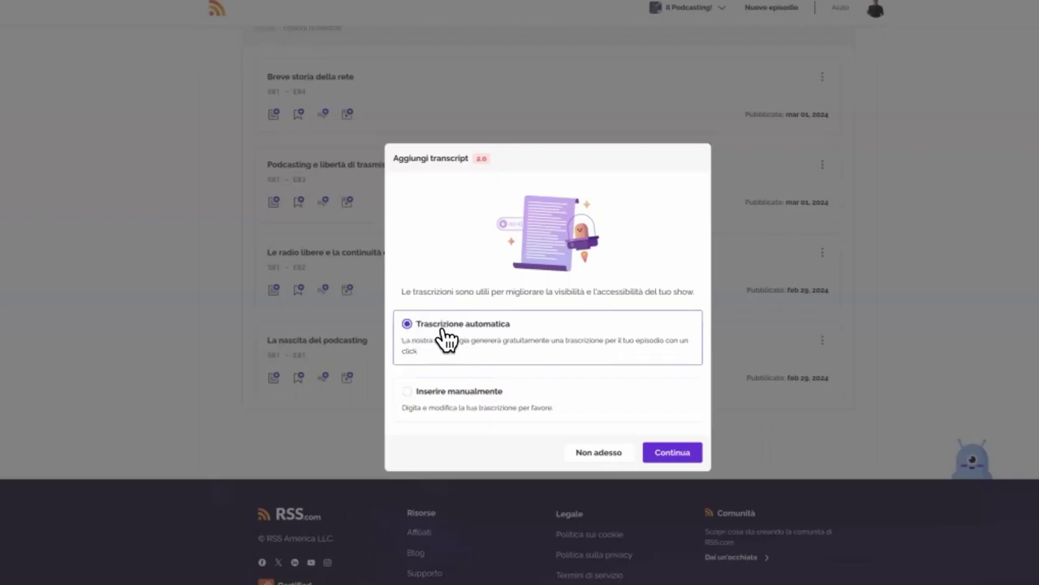
{"action": "left_click", "coordinate": [665, 451]}
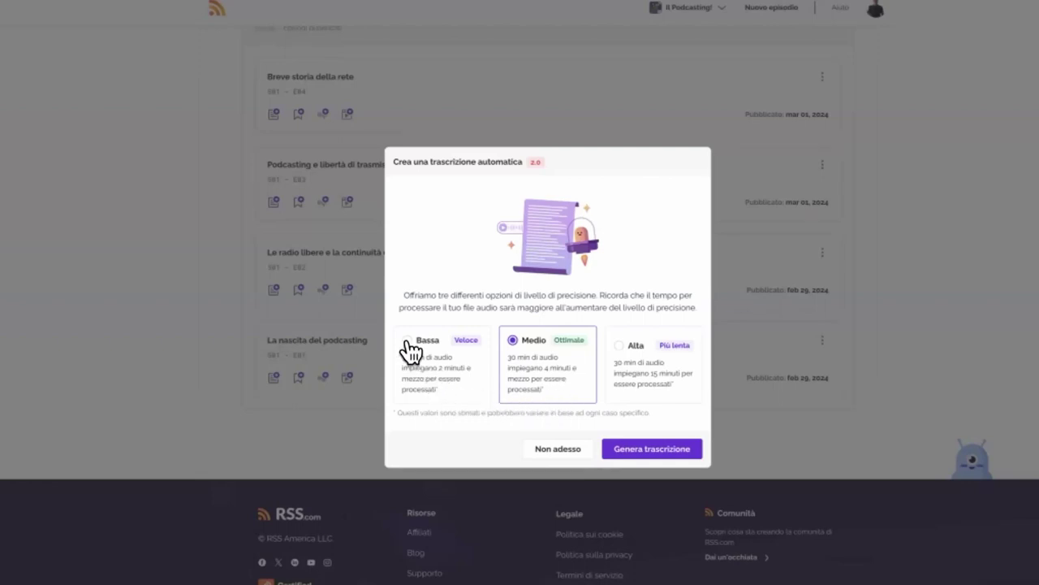
{"action": "left_click", "coordinate": [414, 370]}
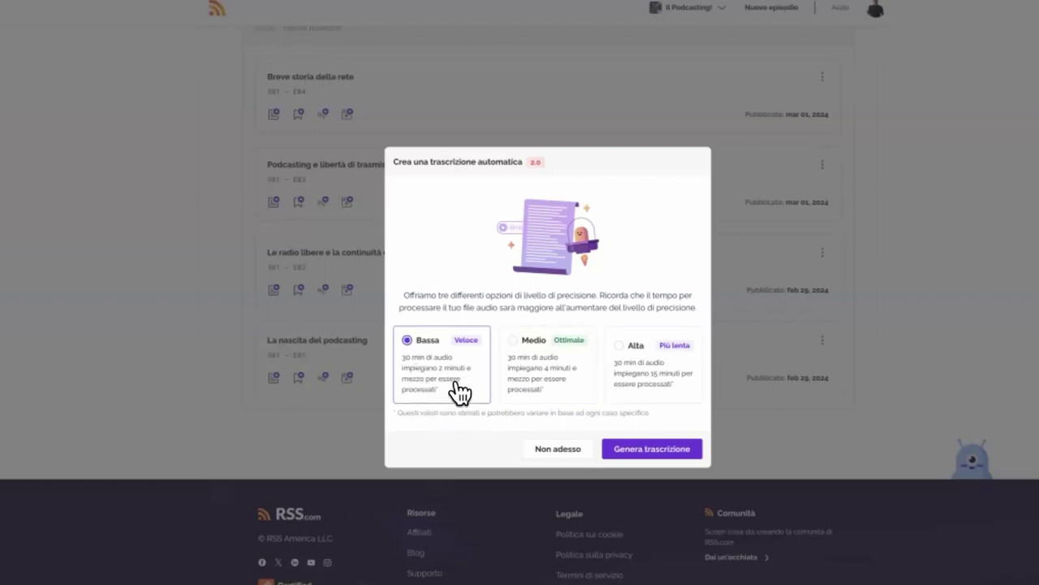
{"action": "left_click", "coordinate": [652, 448]}
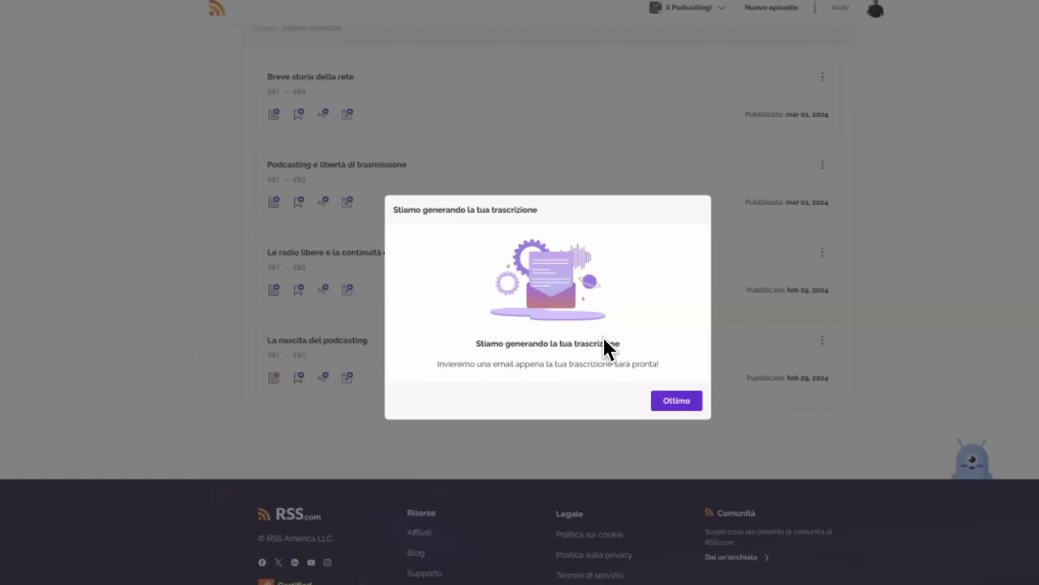
{"action": "left_click", "coordinate": [669, 400]}
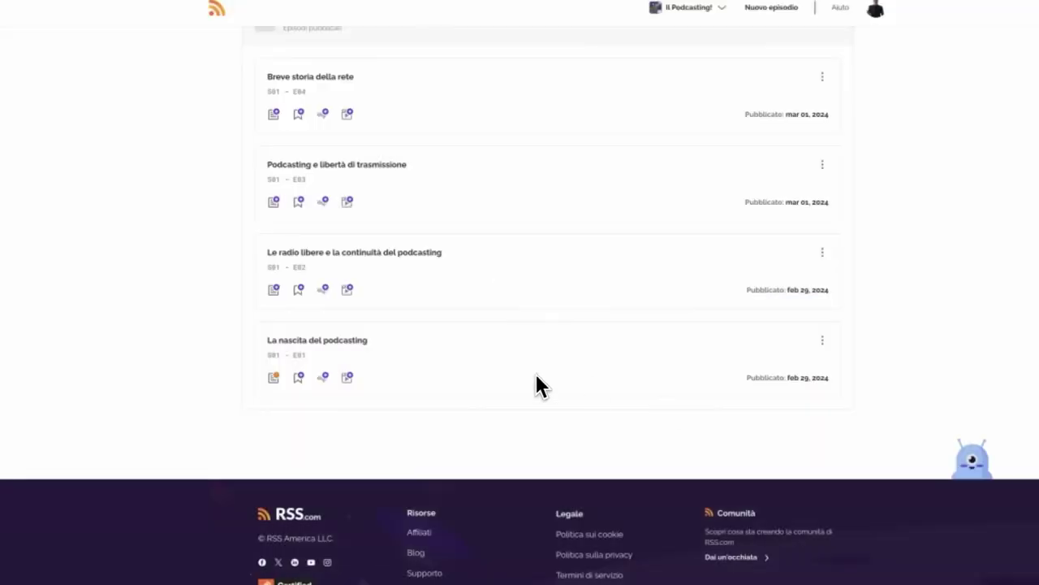
Step: Open the draft transcription of La nascita del podcasting and review its timestamps and text through to the last segment
{"action": "left_click", "coordinate": [274, 381]}
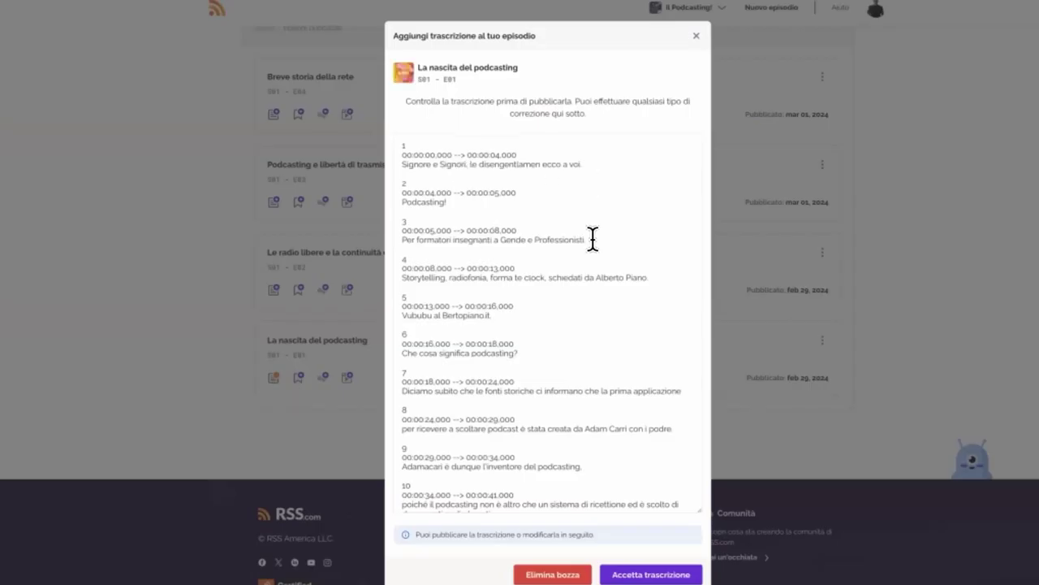
{"action": "scroll", "coordinate": [592, 237], "scroll_direction": "down", "scroll_amount": 5}
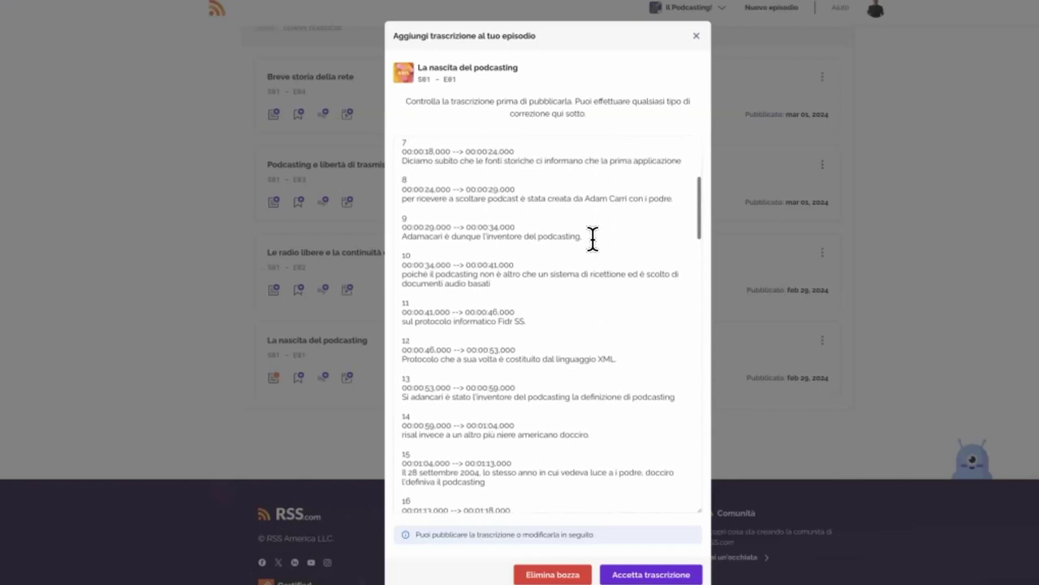
{"action": "left_click_drag", "start_coordinate": [400, 188], "coordinate": [522, 188]}
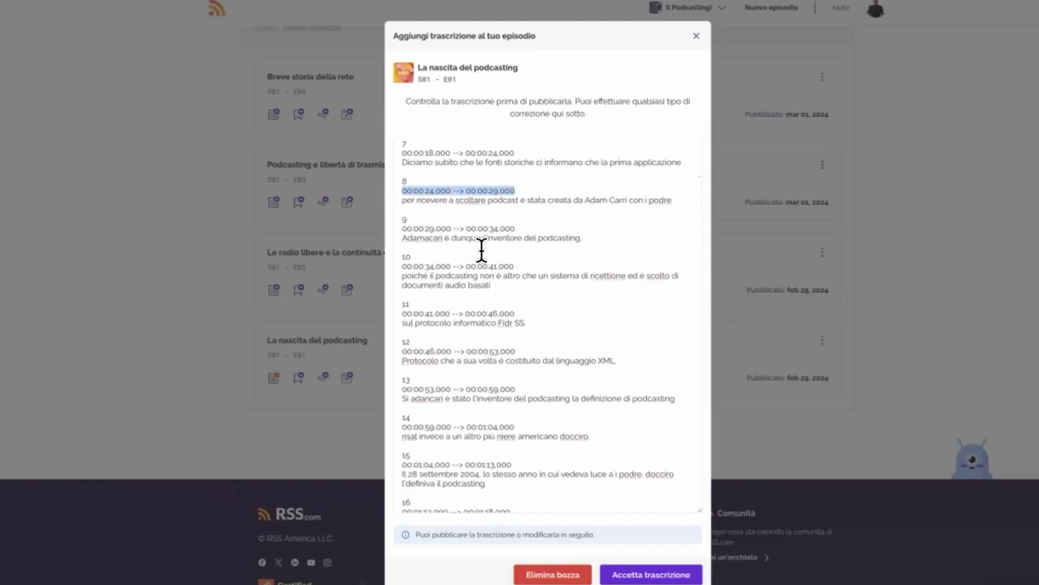
{"action": "scroll", "coordinate": [480, 250], "scroll_direction": "down", "scroll_amount": 2}
{"action": "scroll", "coordinate": [489, 250], "scroll_direction": "down", "scroll_amount": 5}
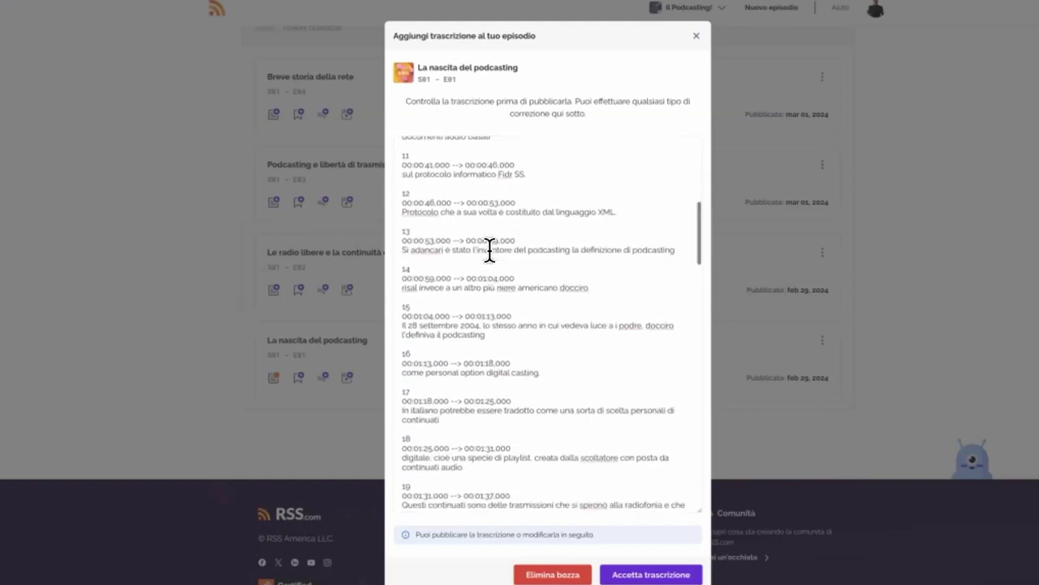
{"action": "scroll", "coordinate": [490, 250], "scroll_direction": "down", "scroll_amount": 7}
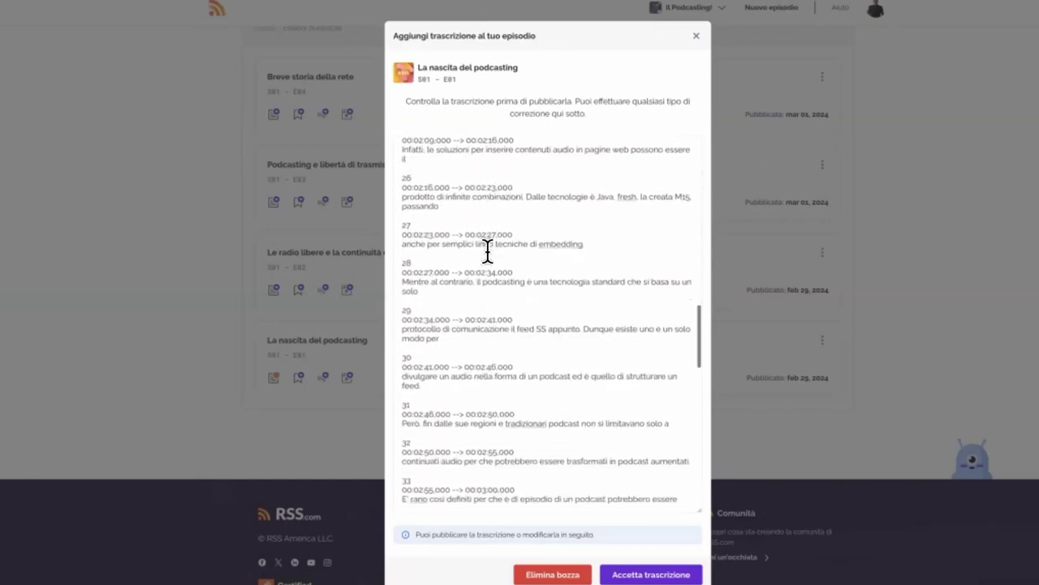
{"action": "scroll", "coordinate": [500, 278], "scroll_direction": "down", "scroll_amount": 3}
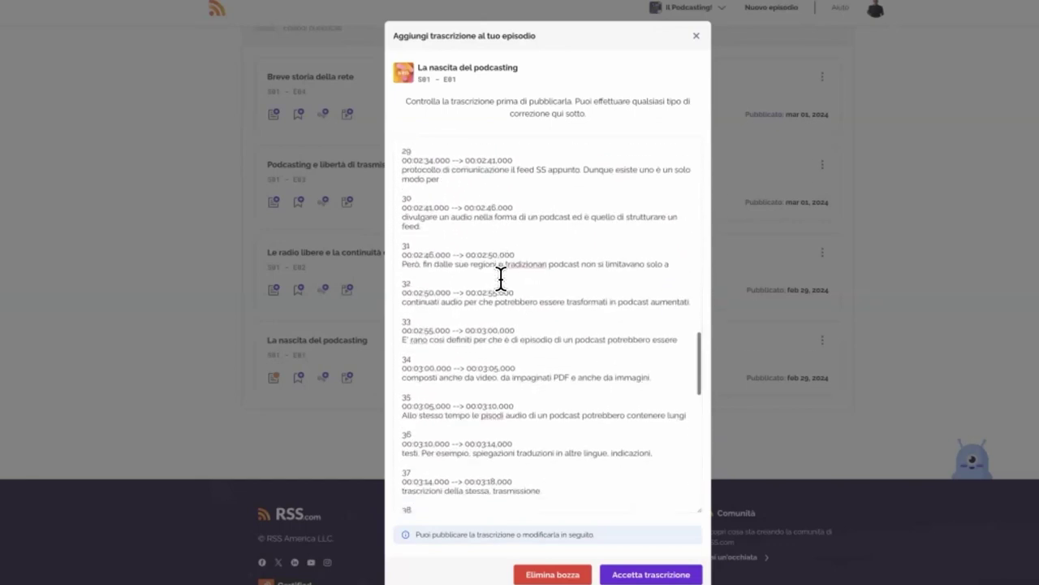
{"action": "scroll", "coordinate": [500, 278], "scroll_direction": "down", "scroll_amount": 11}
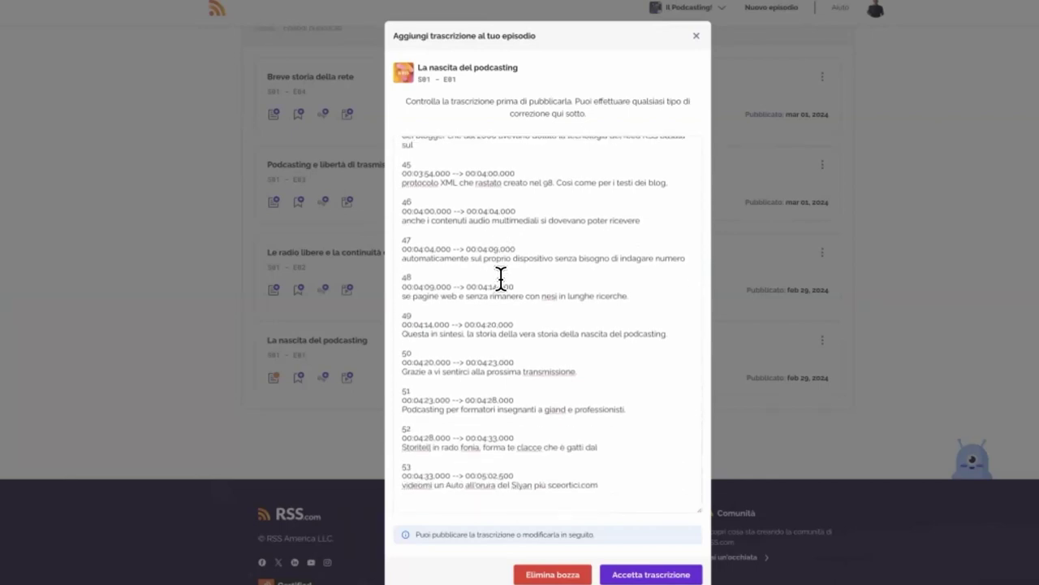
Step: Remove the segment numbers and timestamps of segments 53 and 52 from the draft transcription, keeping their text
{"action": "left_click_drag", "start_coordinate": [518, 476], "coordinate": [388, 456]}
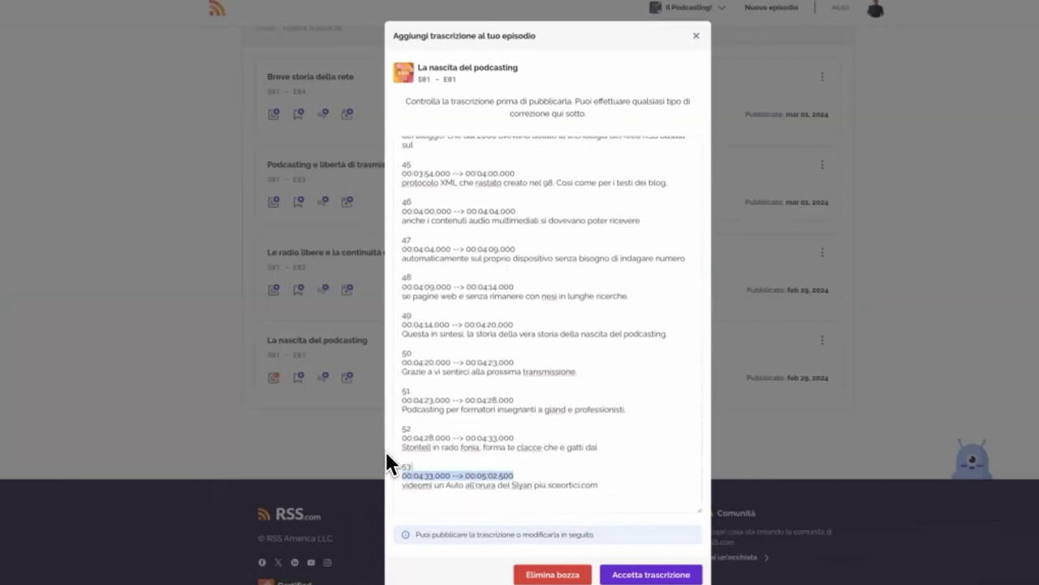
{"action": "left_click", "coordinate": [546, 444]}
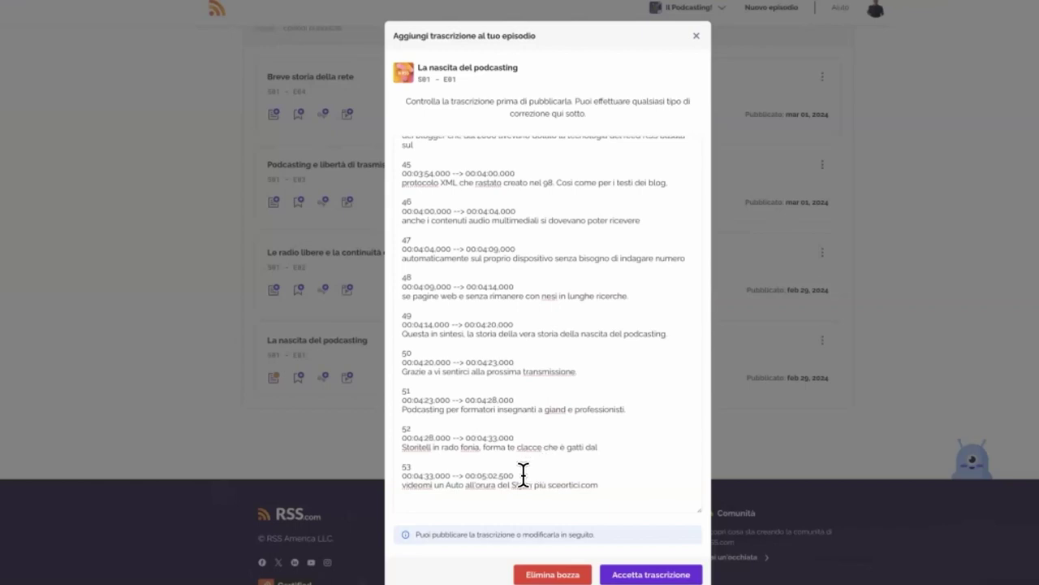
{"action": "left_click_drag", "start_coordinate": [527, 476], "coordinate": [402, 458]}
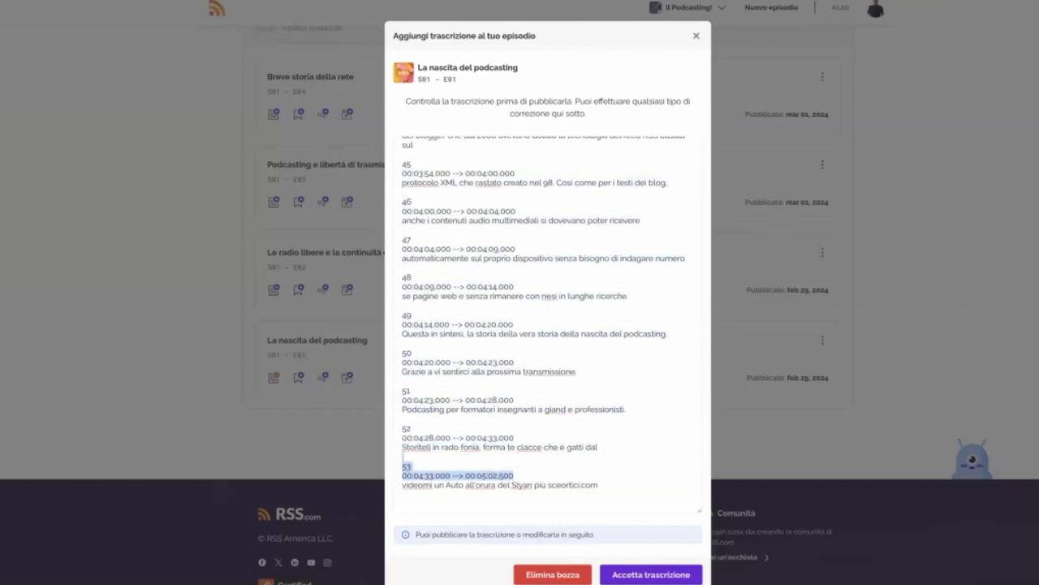
{"action": "key", "text": "BackSpace"}
{"action": "key", "text": "BackSpace"}
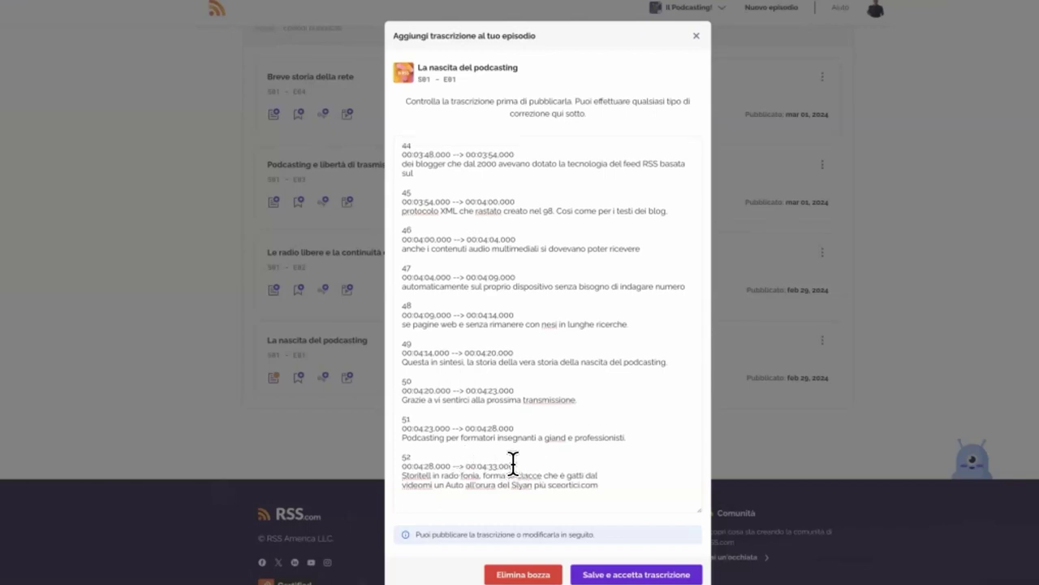
{"action": "left_click_drag", "start_coordinate": [512, 466], "coordinate": [397, 457]}
{"action": "key", "text": "BackSpace"}
{"action": "key", "text": "BackSpace"}
{"action": "key", "text": "BackSpace"}
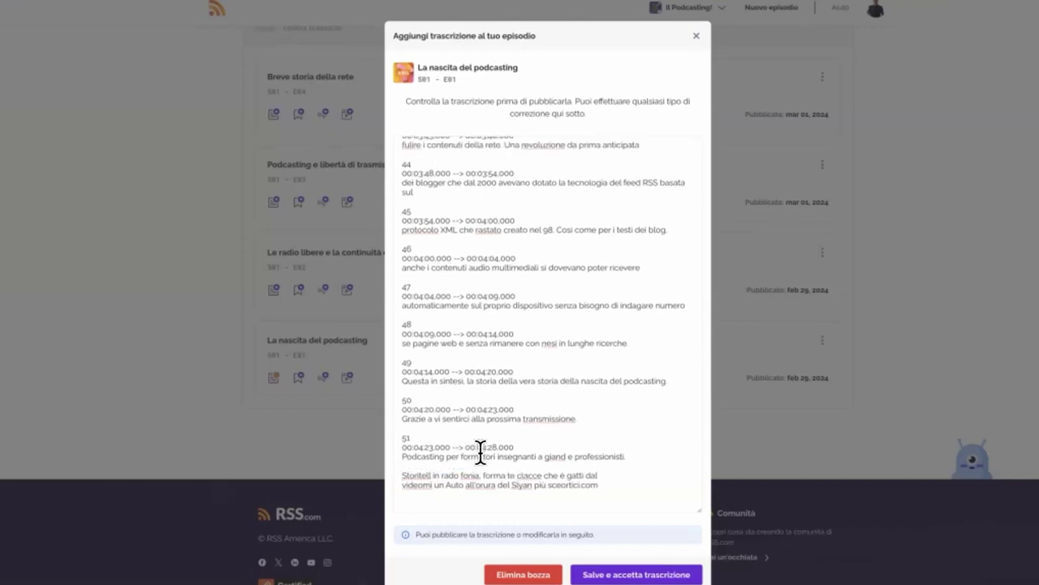
Step: Remove the numbers and timestamps of segments 51 and 50, joining their text directly under segment 49
{"action": "left_click_drag", "start_coordinate": [514, 457], "coordinate": [398, 443]}
{"action": "key", "text": "BackSpace"}
{"action": "key", "text": "BackSpace"}
{"action": "key", "text": "BackSpace"}
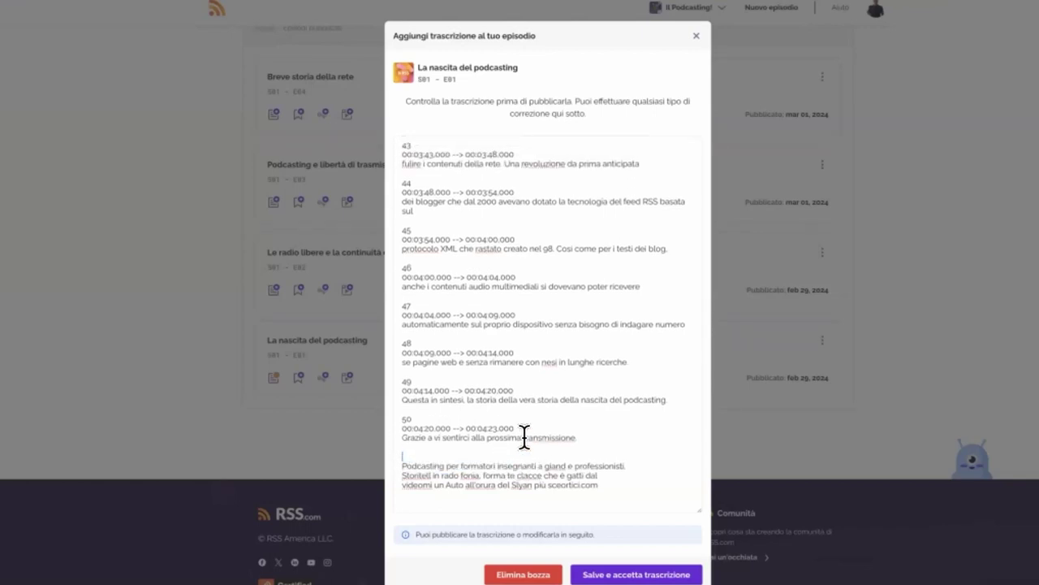
{"action": "left_click_drag", "start_coordinate": [528, 445], "coordinate": [392, 436]}
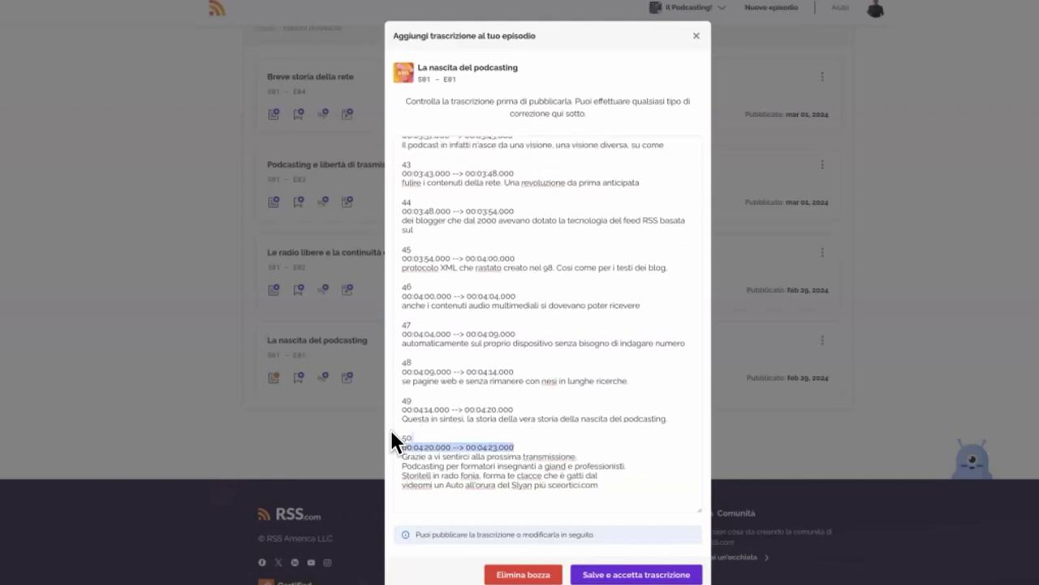
{"action": "key", "text": "BackSpace"}
{"action": "key", "text": "BackSpace"}
{"action": "key", "text": "BackSpace"}
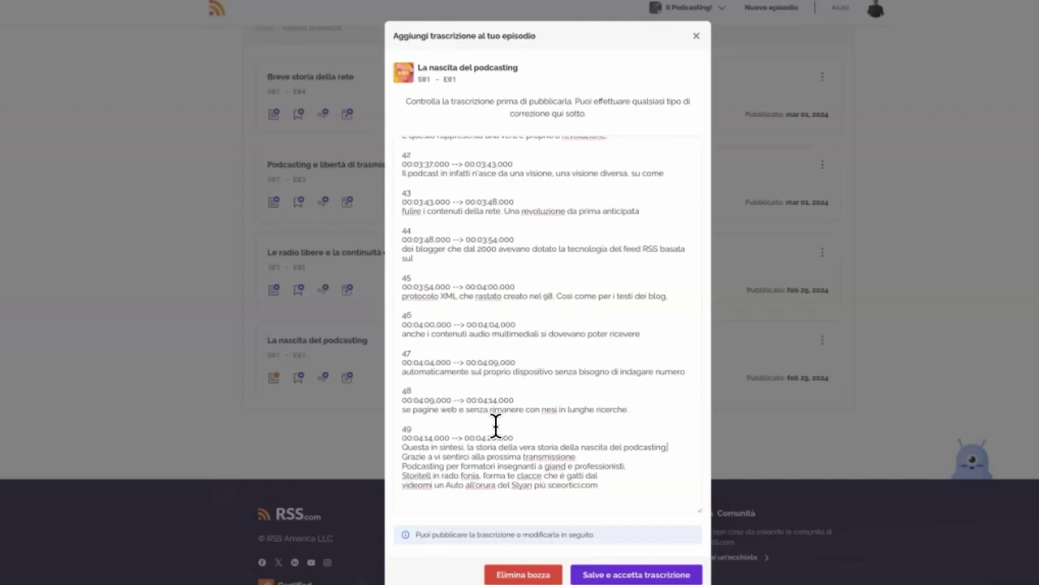
Step: Review the edited transcription from its opening segments to the merged closing lines and back to the start
{"action": "scroll", "coordinate": [598, 245], "scroll_direction": "up", "scroll_amount": 15}
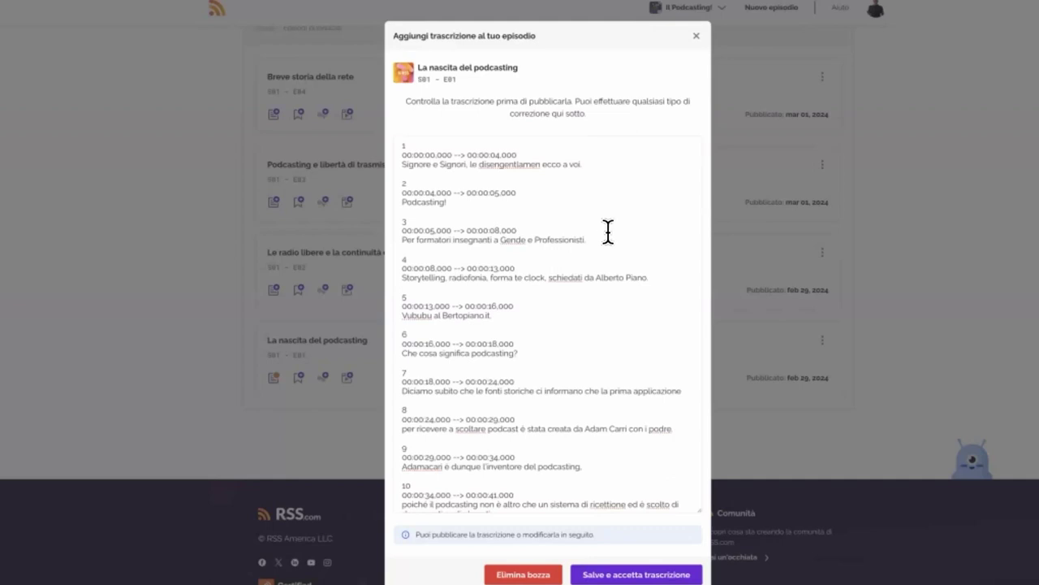
{"action": "triple_click", "coordinate": [587, 31]}
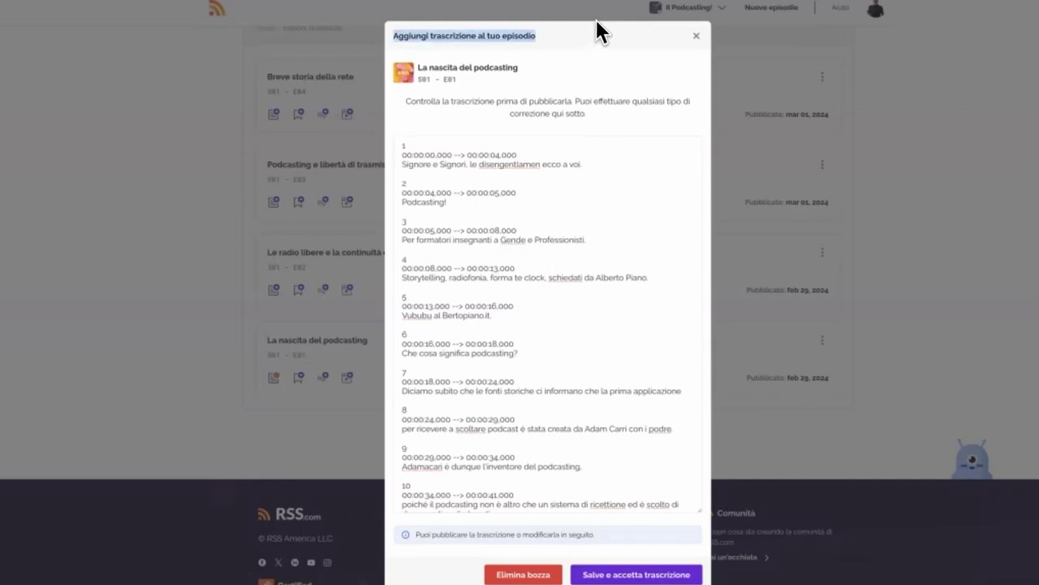
{"action": "left_click", "coordinate": [609, 162]}
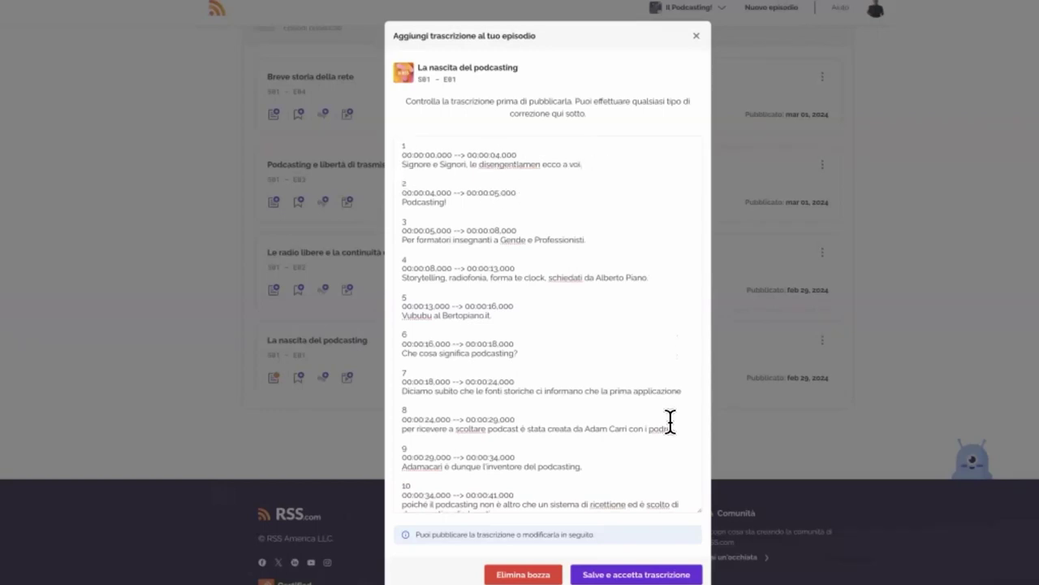
{"action": "scroll", "coordinate": [514, 401], "scroll_direction": "down", "scroll_amount": 20}
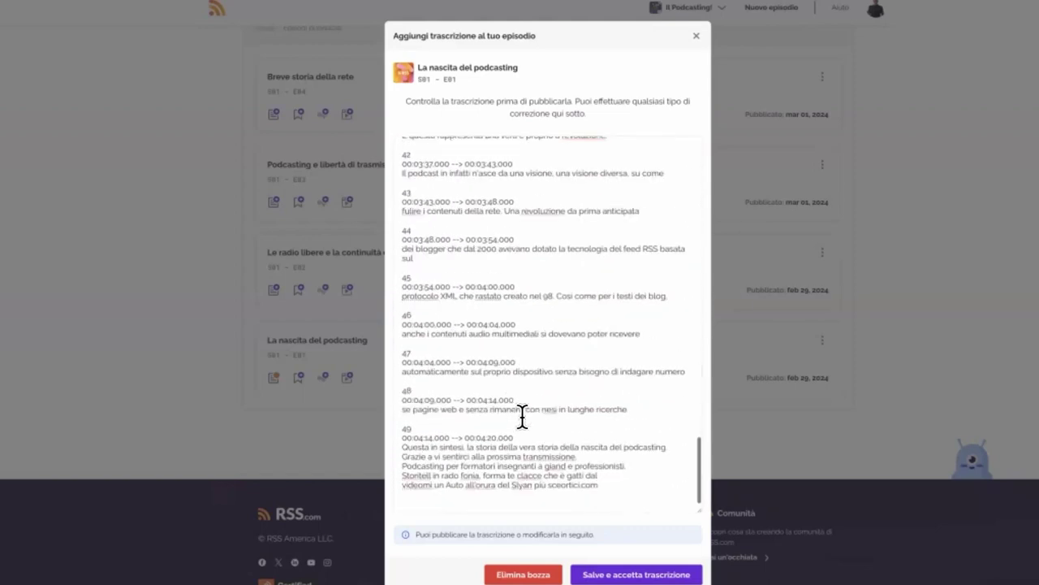
{"action": "double_click", "coordinate": [485, 447]}
{"action": "left_click_drag", "start_coordinate": [578, 457], "coordinate": [510, 458]}
{"action": "left_click", "coordinate": [598, 487]}
{"action": "scroll", "coordinate": [568, 366], "scroll_direction": "up", "scroll_amount": 10}
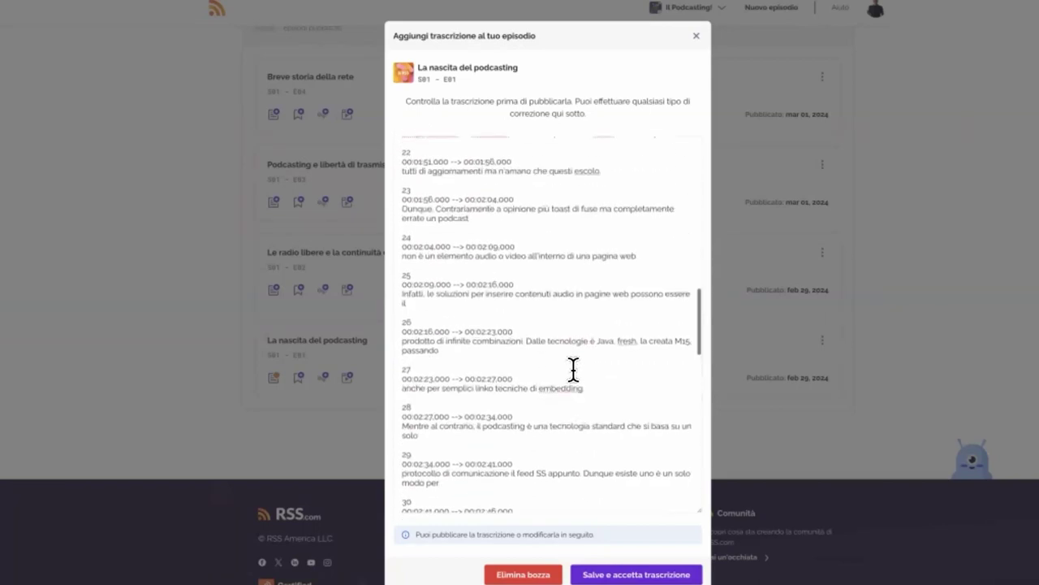
{"action": "scroll", "coordinate": [574, 368], "scroll_direction": "up", "scroll_amount": 10}
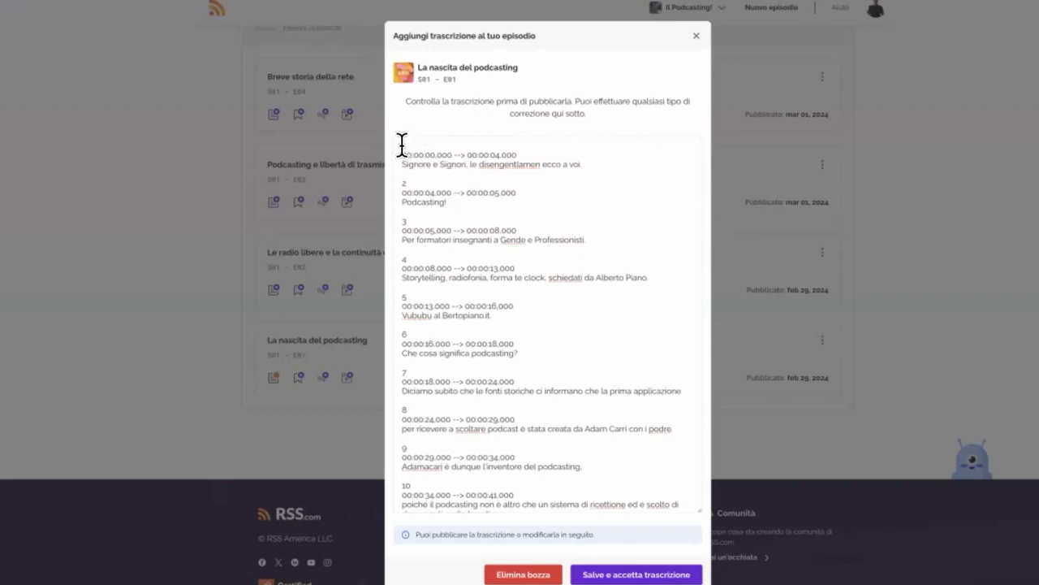
Step: Replace the entire transcription text with "Vedi le seguenti fonti..."
{"action": "left_click_drag", "start_coordinate": [401, 142], "coordinate": [609, 487]}
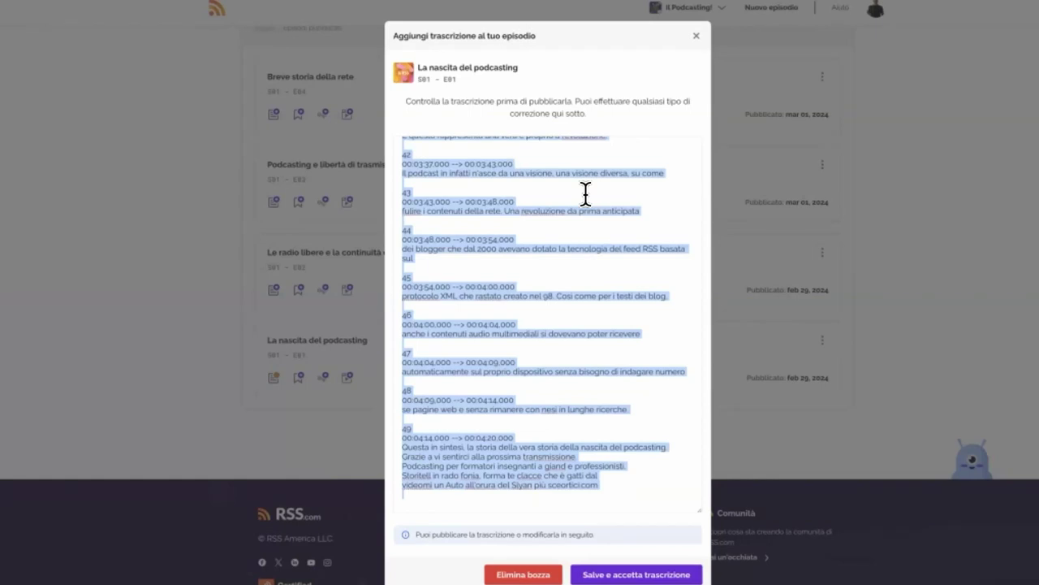
{"action": "scroll", "coordinate": [507, 286], "scroll_direction": "up", "scroll_amount": 20}
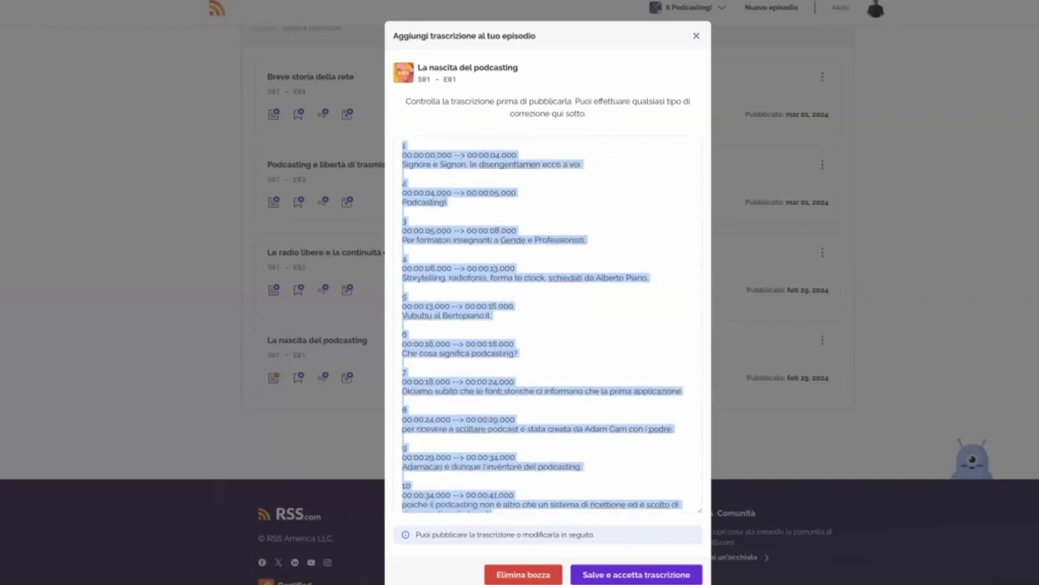
{"action": "key", "text": "BackSpace"}
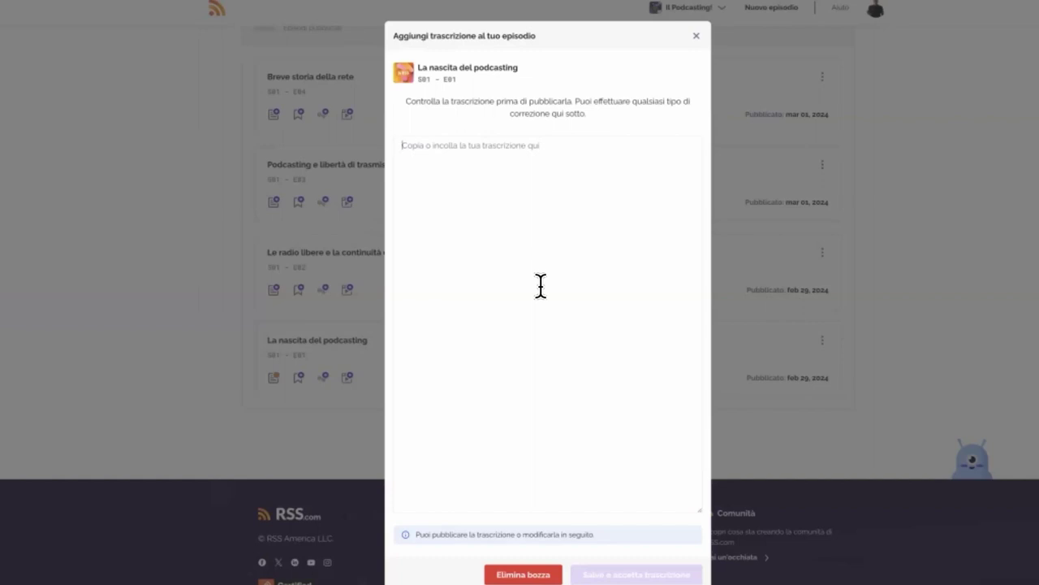
{"action": "type", "text": "Vedi "}
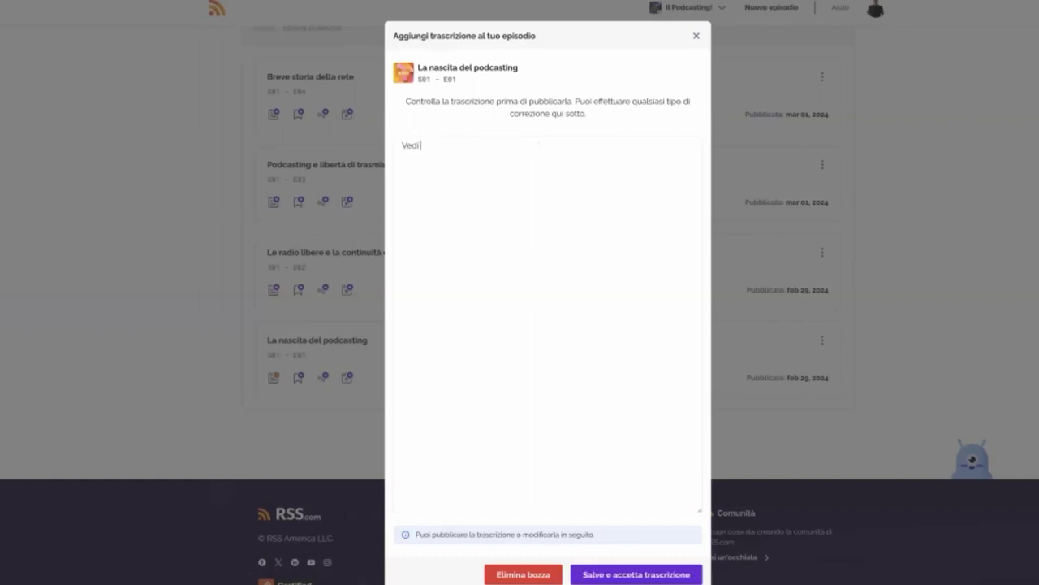
{"action": "type", "text": "le seguenti fonti..."}
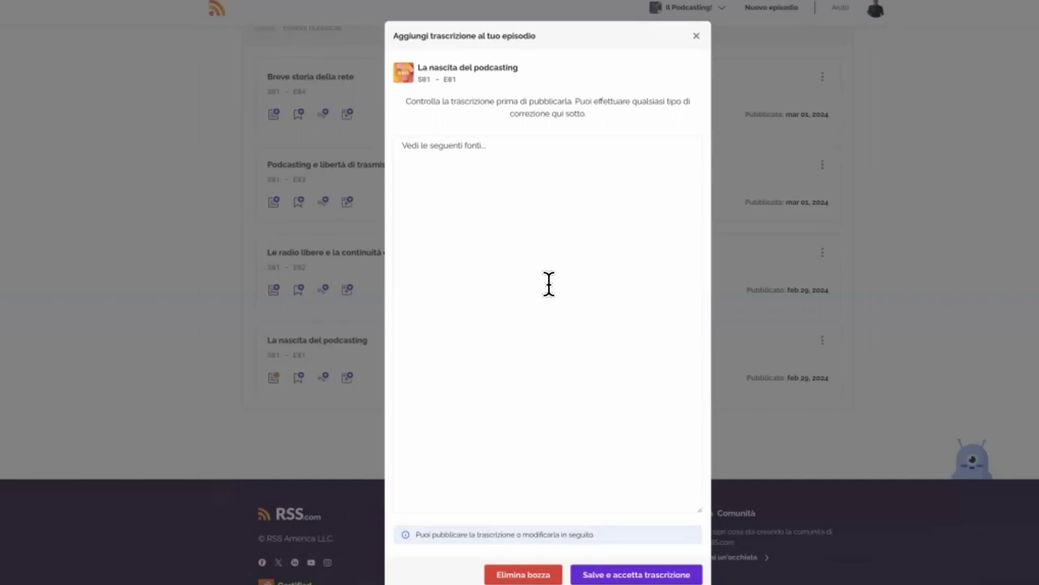
Step: Clear the transcription text and delete the draft transcription of La nascita del podcasting, accepting the deletion
{"action": "key", "text": "ctrl+a"}
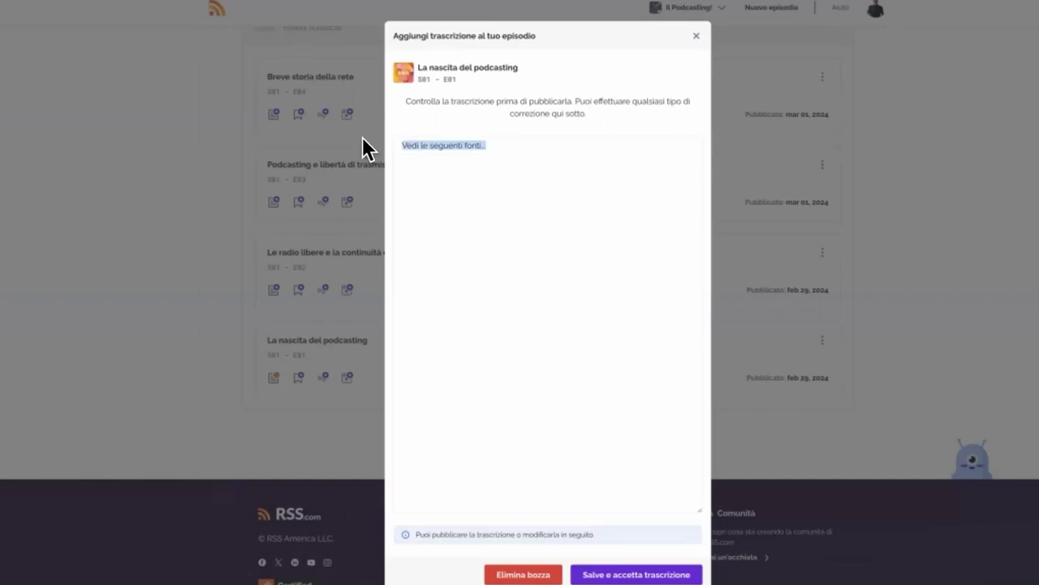
{"action": "key", "text": "BackSpace"}
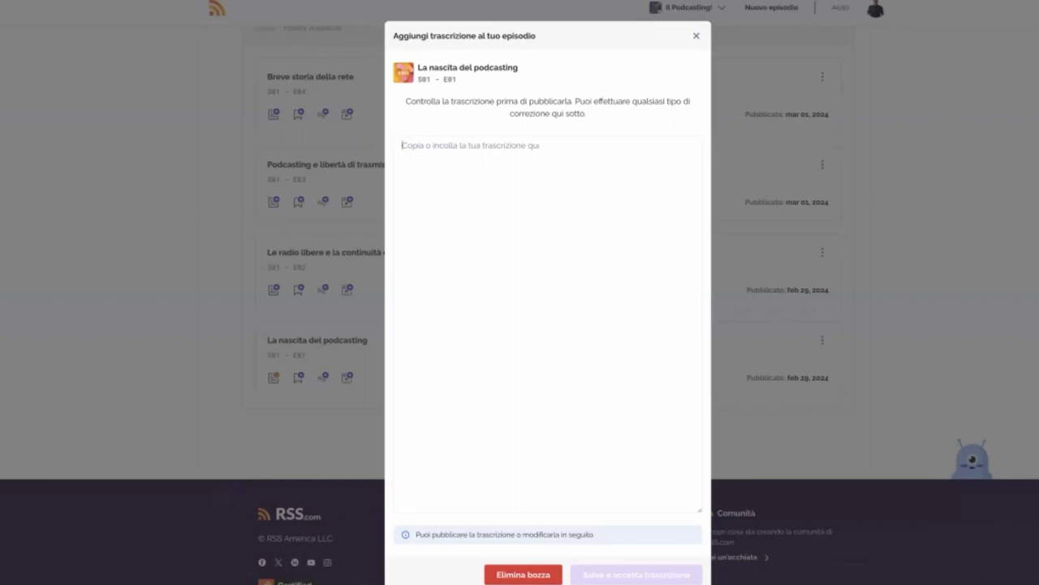
{"action": "left_click", "coordinate": [517, 573]}
{"action": "left_click", "coordinate": [648, 348]}
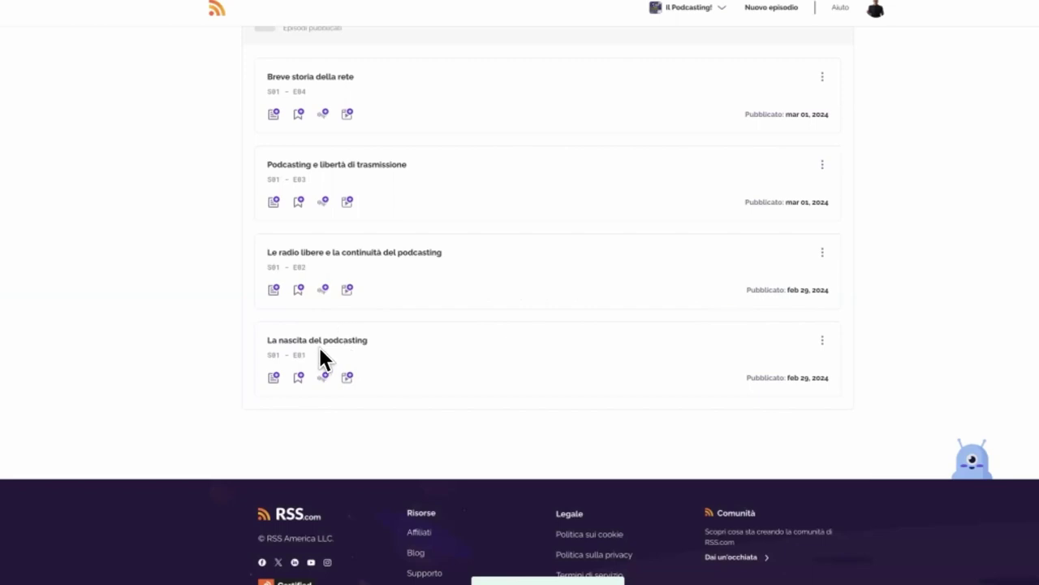
Step: View the public web page of Il Podcasting! and the details of La nascita del podcasting, returning to the podcast dashboard
{"action": "scroll", "coordinate": [744, 387], "scroll_direction": "up", "scroll_amount": 5}
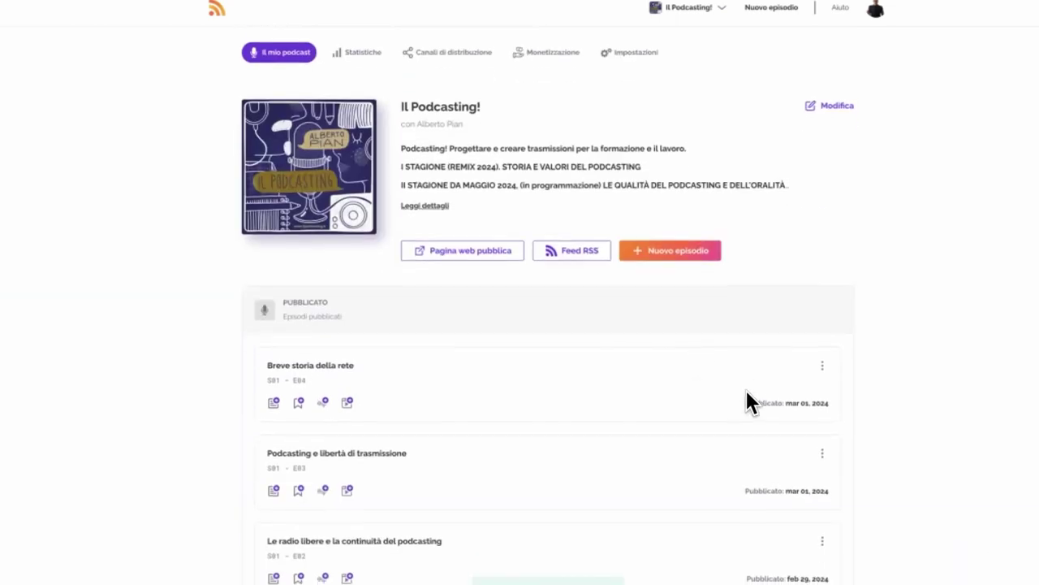
{"action": "left_click", "coordinate": [459, 247]}
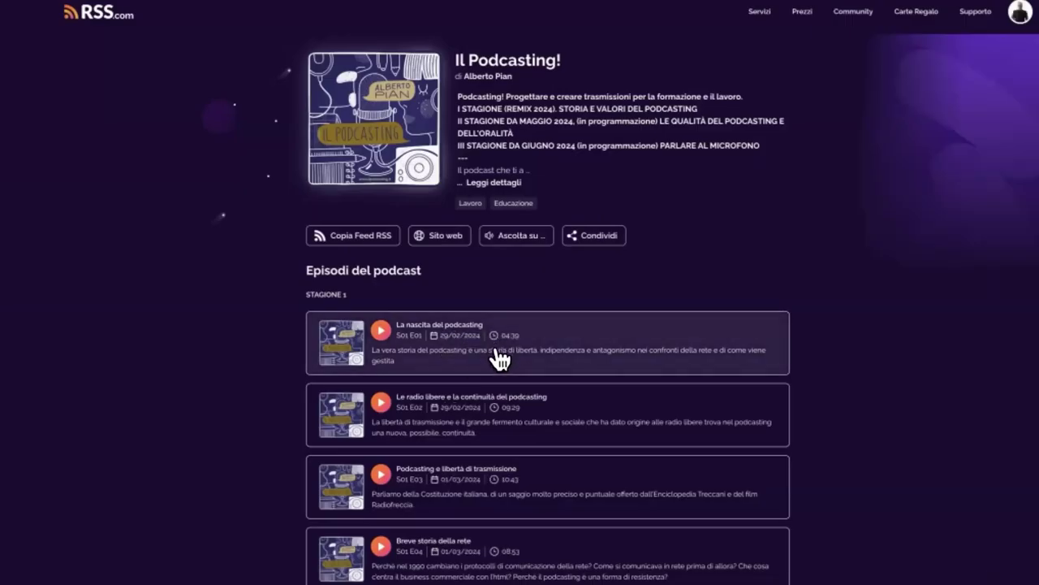
{"action": "left_click", "coordinate": [404, 358]}
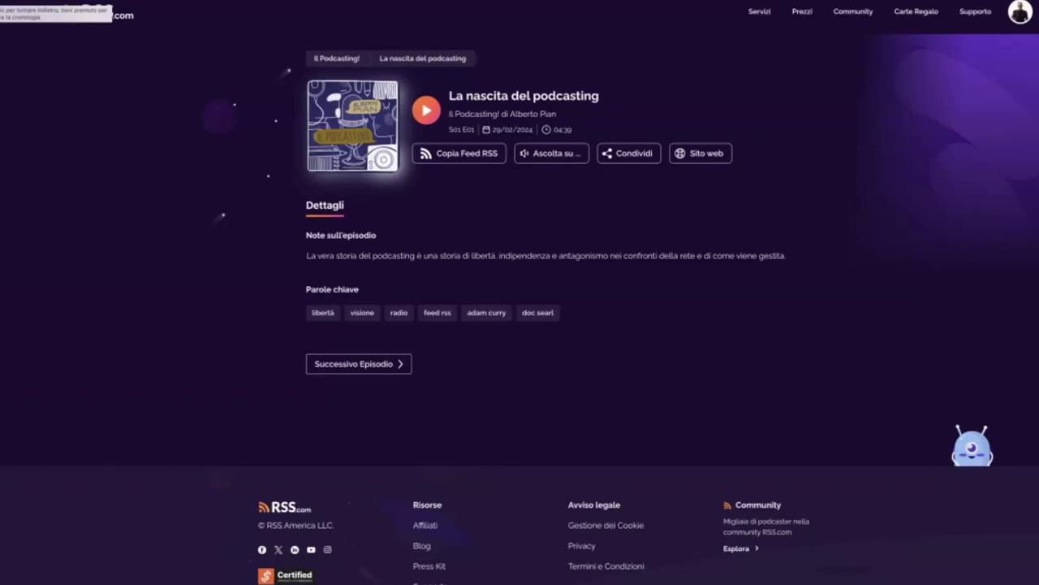
{"action": "left_click", "coordinate": [21, 8]}
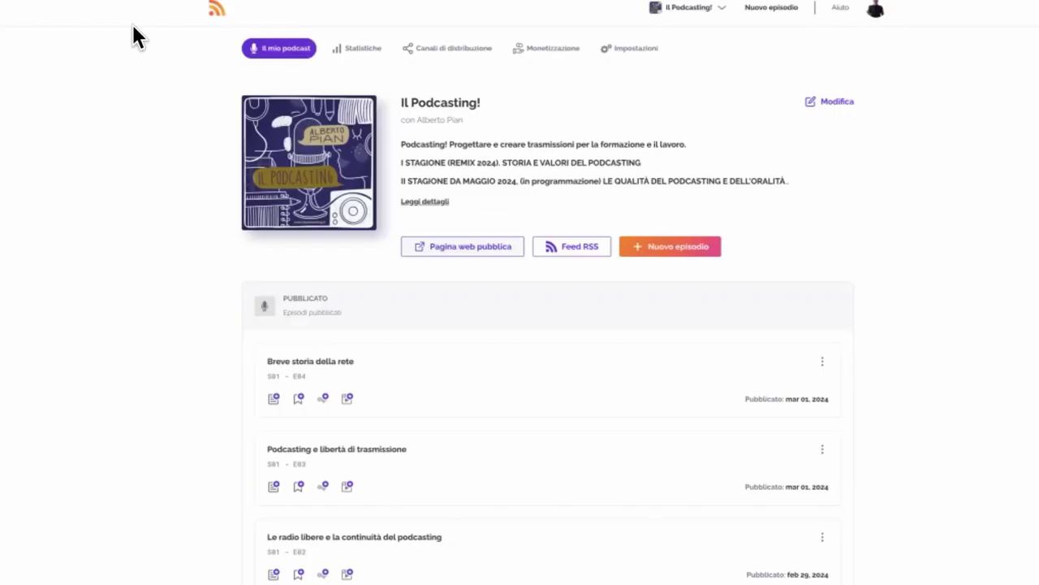
Step: Add a chapter to the episode La nascita del podcasting and set its start time to 00:00:21
{"action": "scroll", "coordinate": [610, 404], "scroll_direction": "down", "scroll_amount": 5}
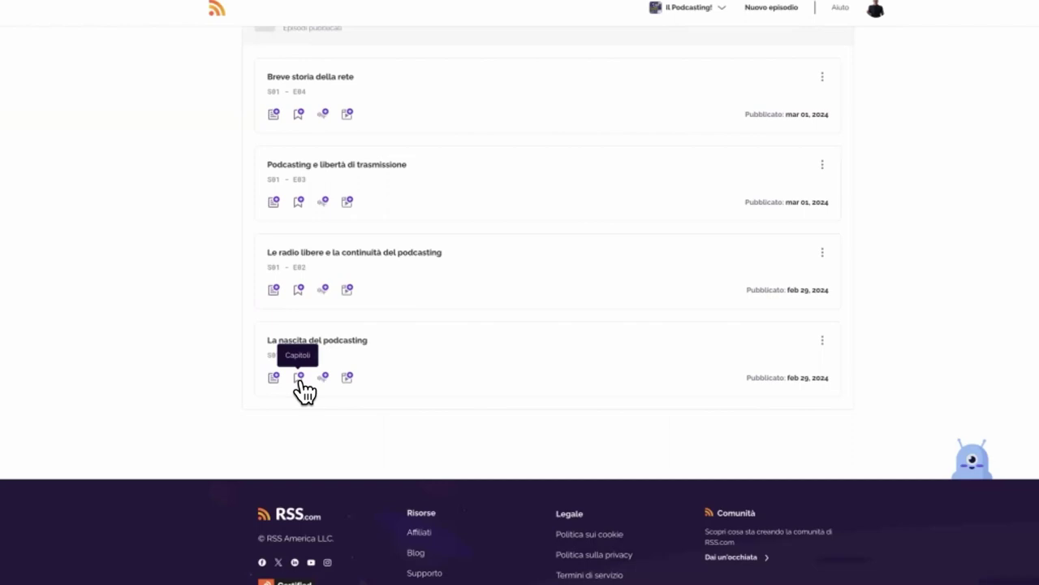
{"action": "left_click", "coordinate": [299, 378]}
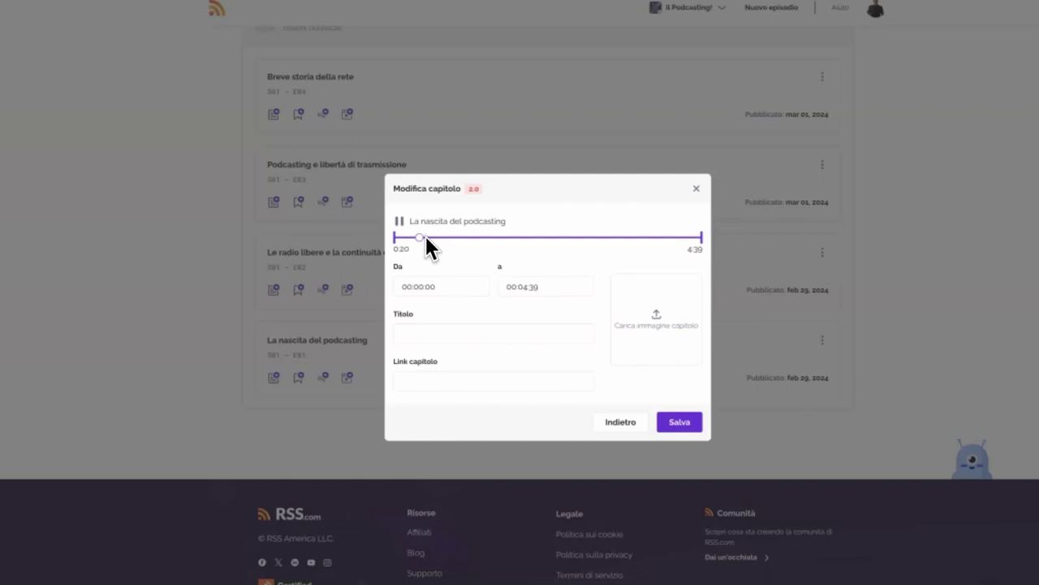
{"action": "left_click", "coordinate": [399, 222]}
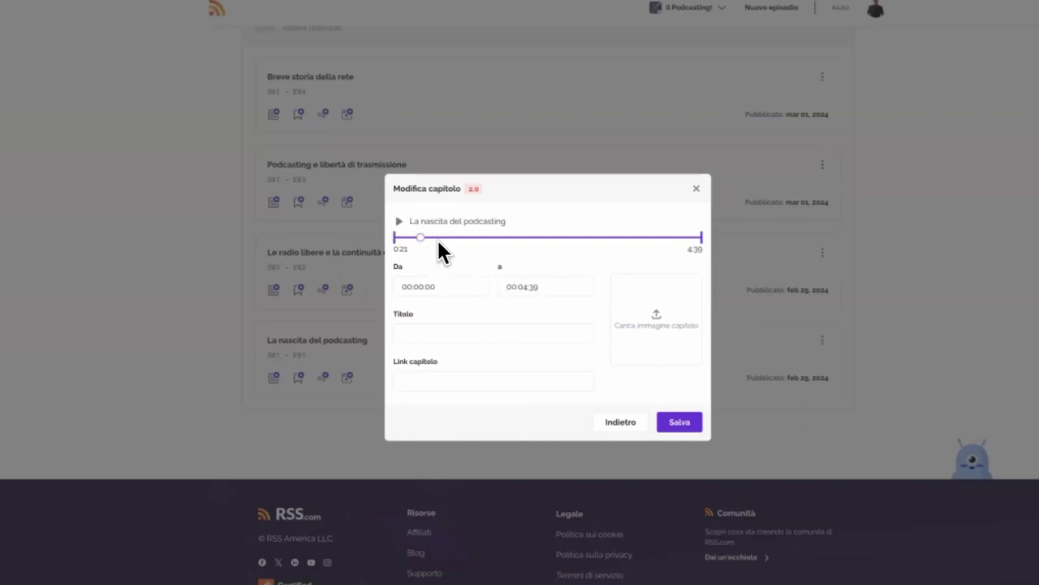
{"action": "left_click", "coordinate": [447, 289]}
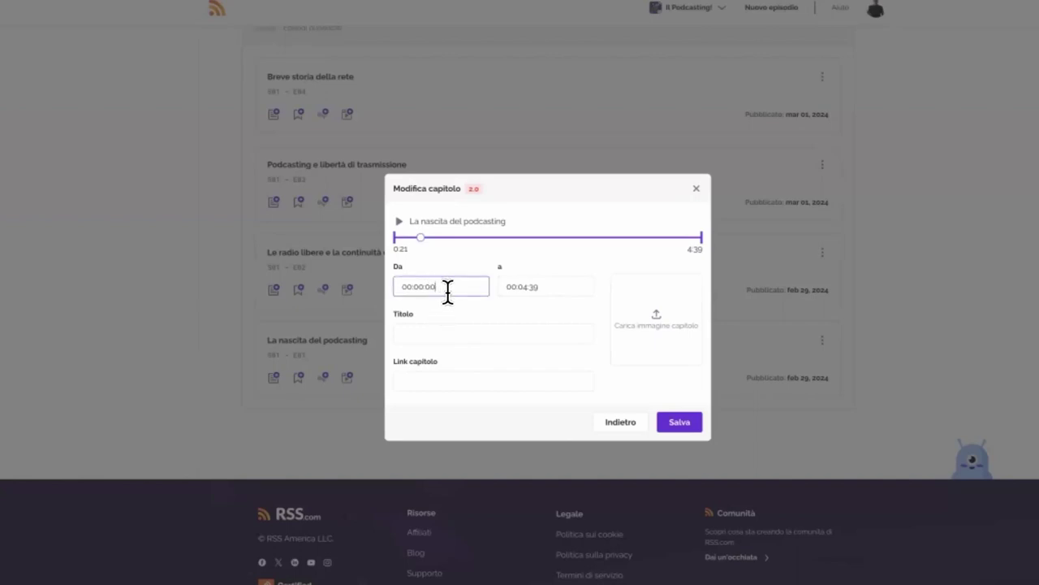
{"action": "left_click", "coordinate": [420, 237]}
{"action": "double_click", "coordinate": [437, 287]}
{"action": "type", "text": "21"}
Step: Scrub through the episode audio, pause it, and set the chapter's end time to 00:00:55
{"action": "left_click", "coordinate": [423, 237]}
{"action": "left_click_drag", "start_coordinate": [431, 238], "coordinate": [439, 238]}
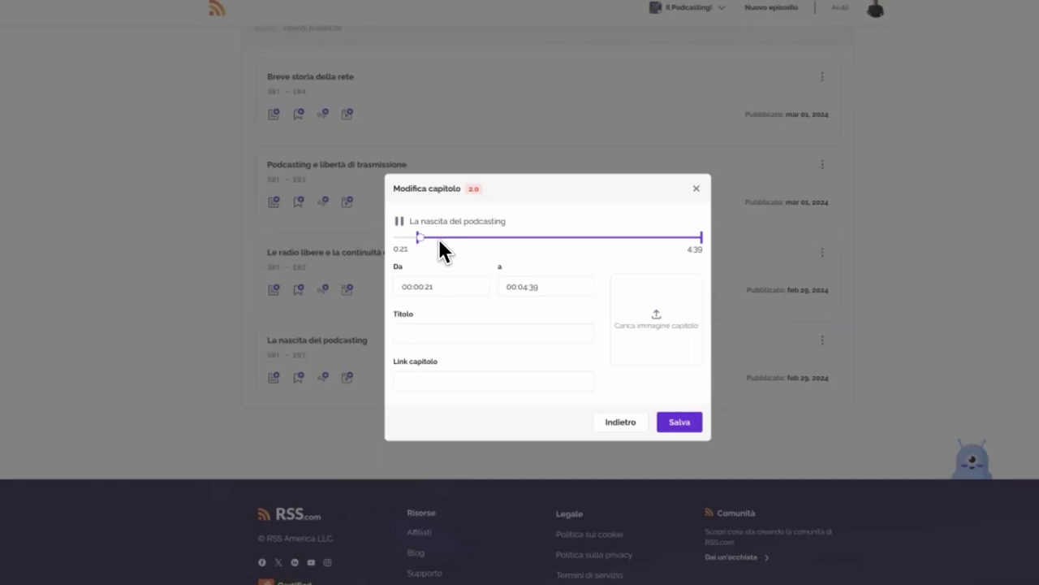
{"action": "left_click_drag", "start_coordinate": [420, 238], "coordinate": [452, 239]}
{"action": "left_click", "coordinate": [399, 221]}
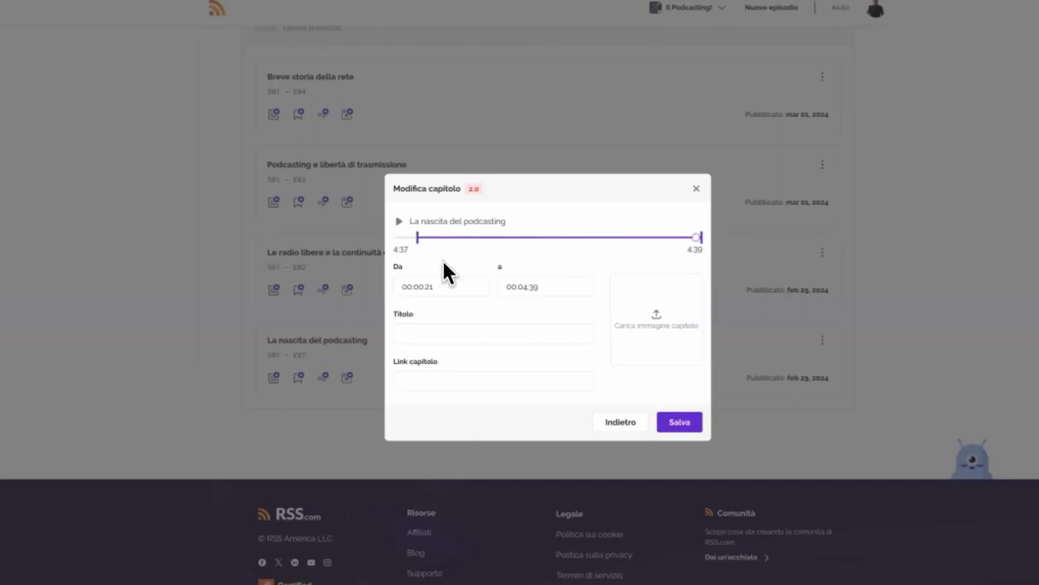
{"action": "left_click", "coordinate": [525, 290]}
{"action": "key", "text": "BackSpace"}
{"action": "key", "text": "BackSpace"}
{"action": "key", "text": "BackSpace"}
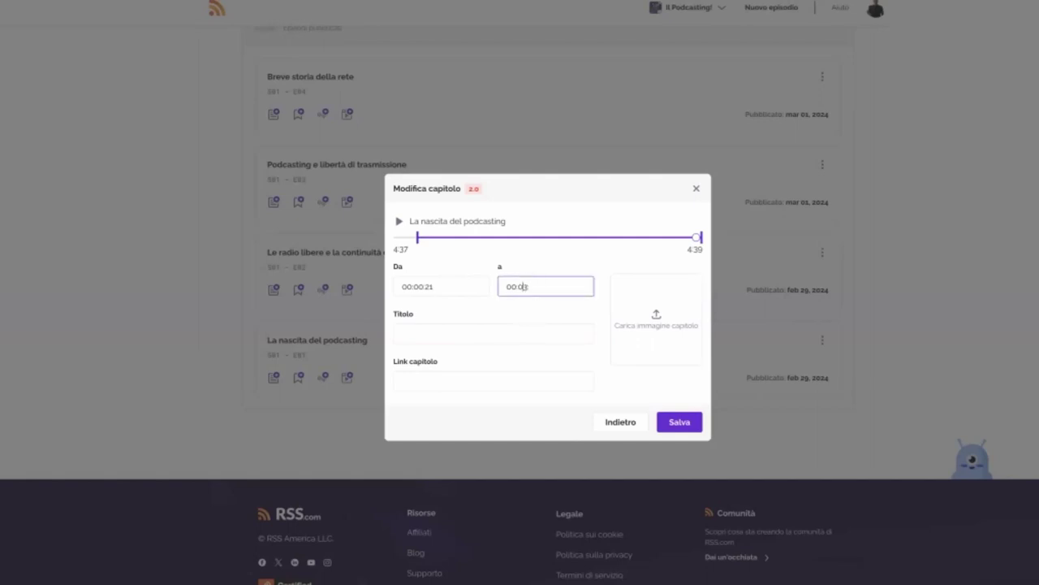
{"action": "type", "text": "0"}
{"action": "key", "text": "BackSpace"}
{"action": "type", "text": "55"}
{"action": "left_click", "coordinate": [445, 337]}
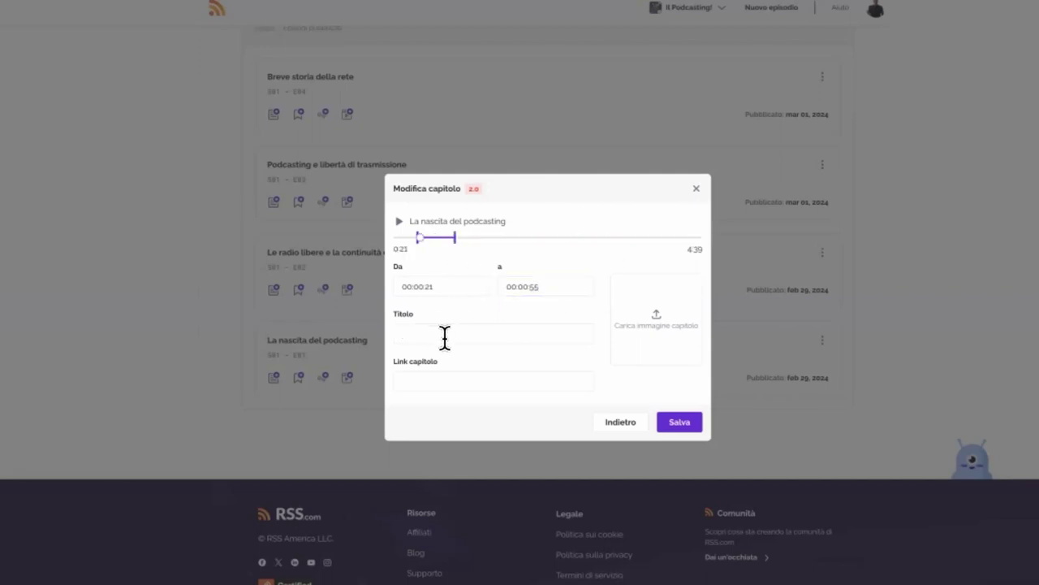
{"action": "type", "text": "Definiz"}
{"action": "type", "text": "one di pod"}
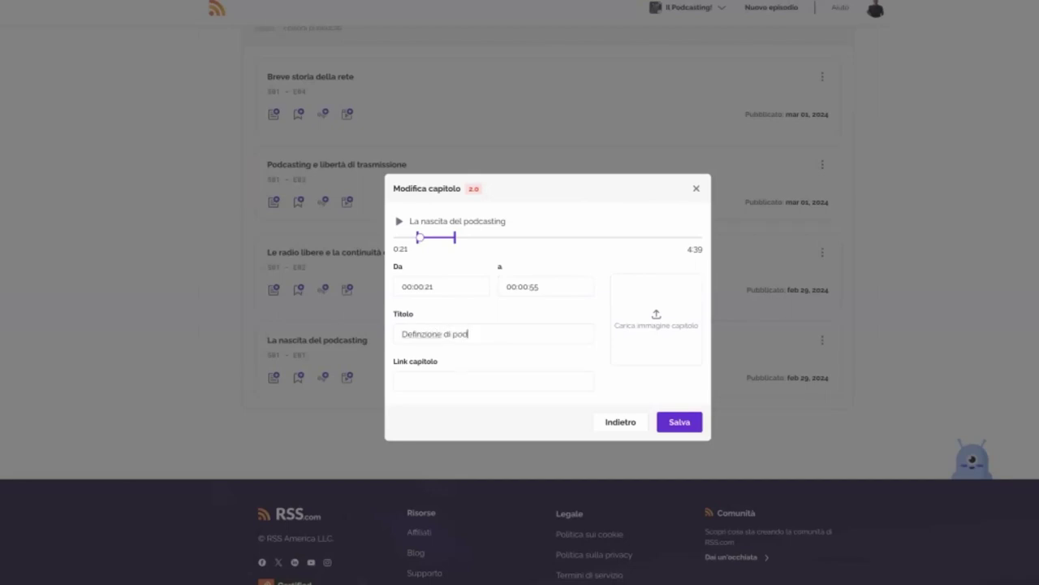
{"action": "type", "text": "casting"}
{"action": "type", "text": "www"}
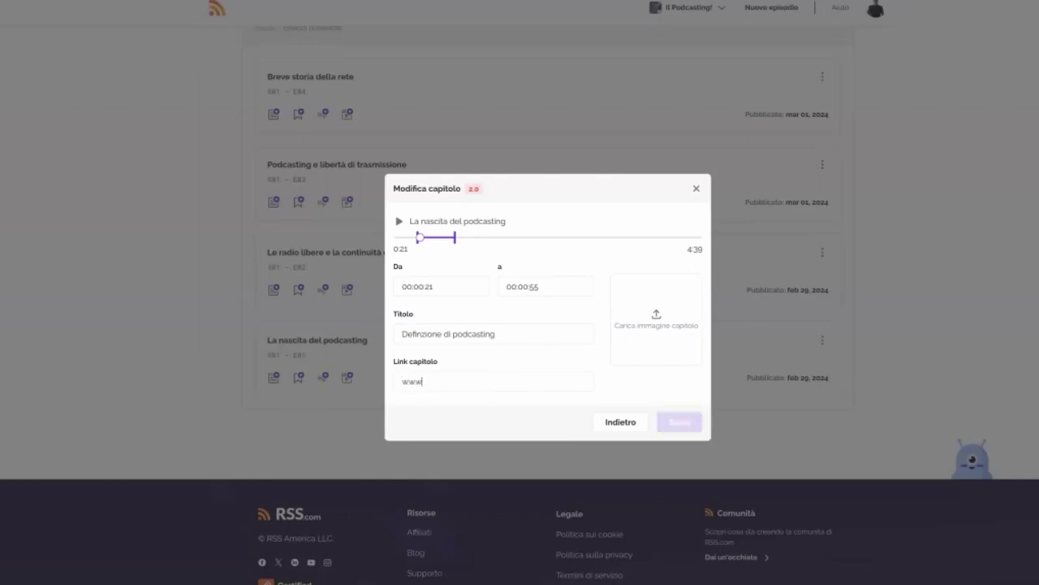
{"action": "type", "text": ".definizionepodcastin.or"}
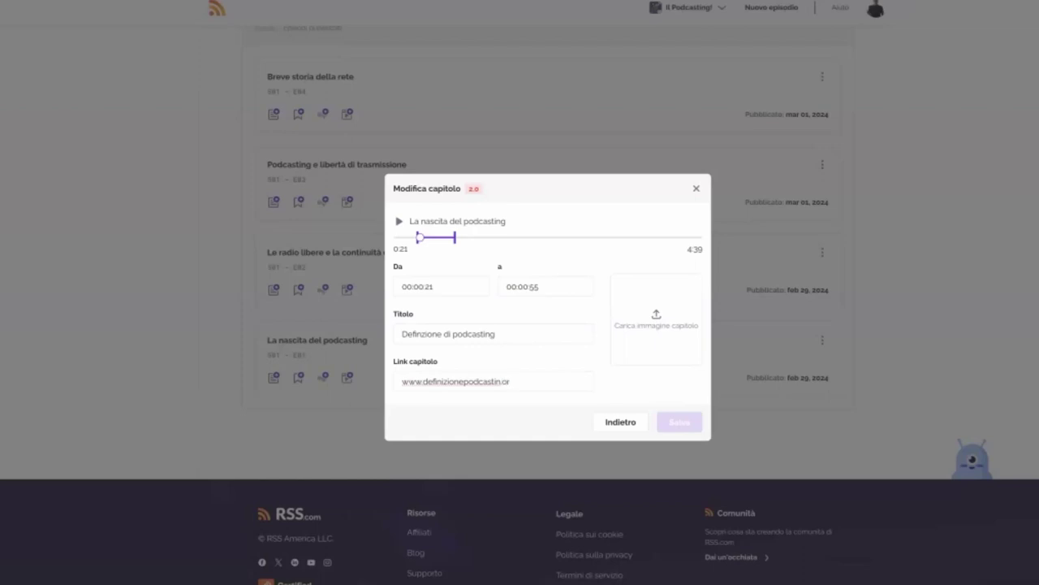
{"action": "type", "text": "g"}
Step: Search the Scrivania folder for file names containing .jpg and upload Bic forma nel tempo.jpg as the chapter image
{"action": "left_click", "coordinate": [660, 317]}
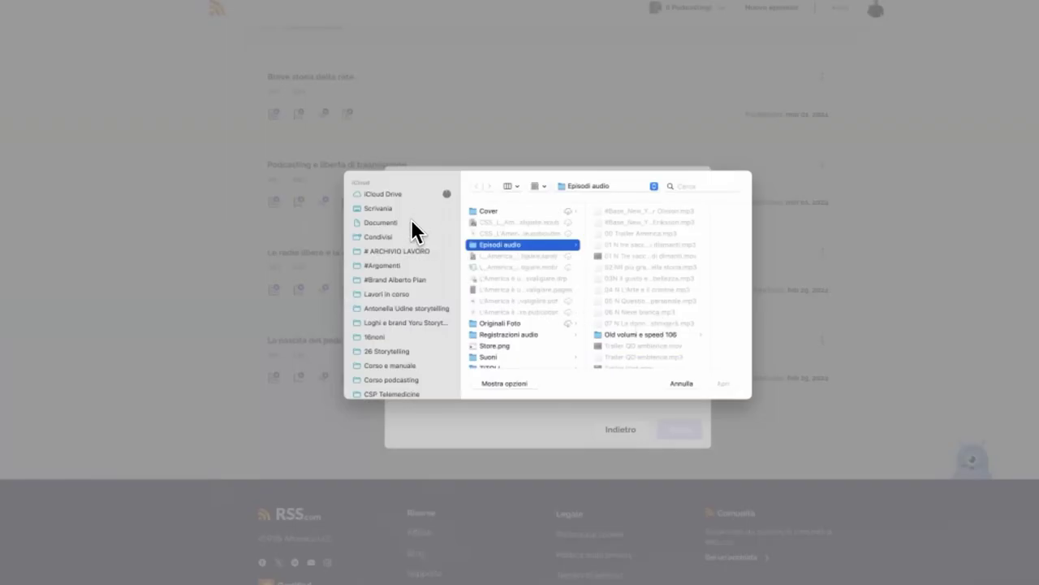
{"action": "left_click", "coordinate": [400, 210]}
{"action": "left_click", "coordinate": [689, 186]}
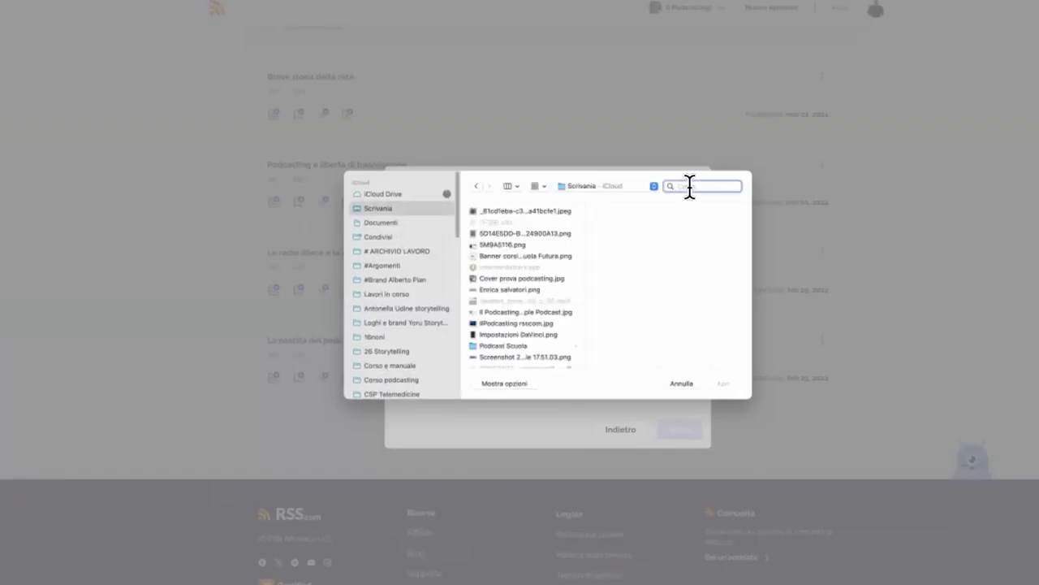
{"action": "type", "text": ".jpg"}
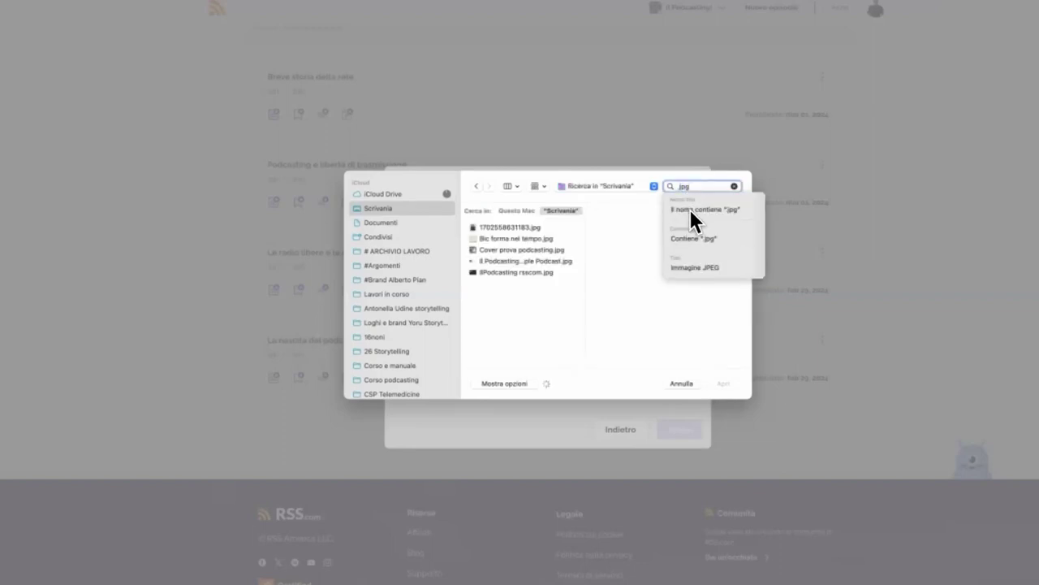
{"action": "left_click", "coordinate": [692, 210]}
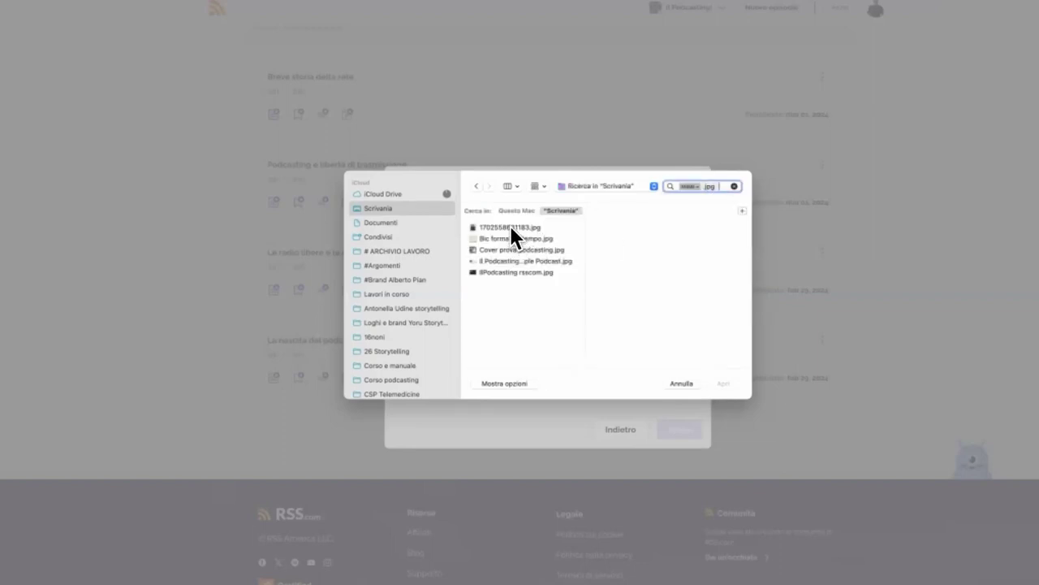
{"action": "left_click", "coordinate": [504, 237]}
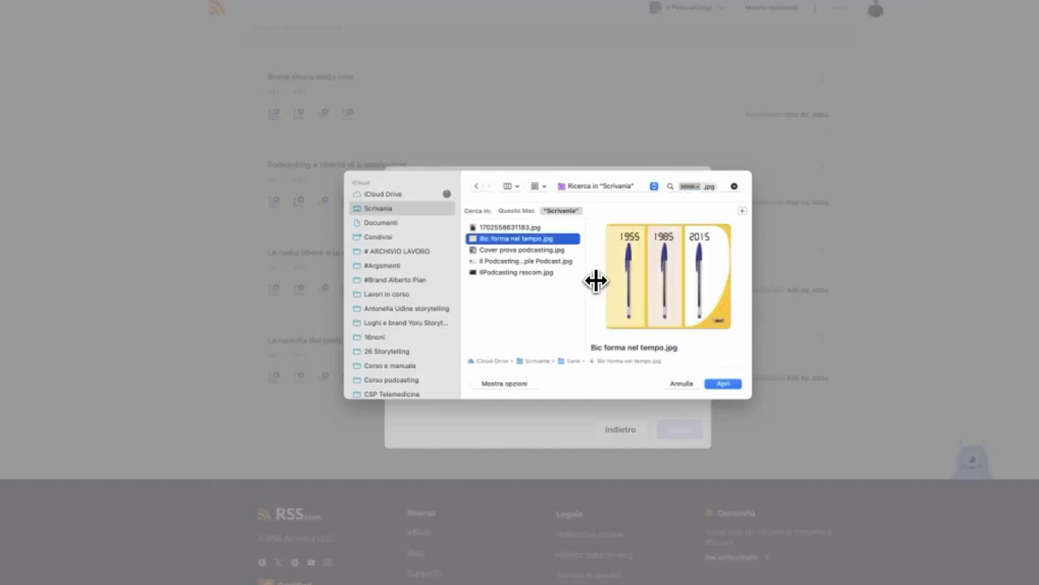
{"action": "left_click", "coordinate": [726, 383]}
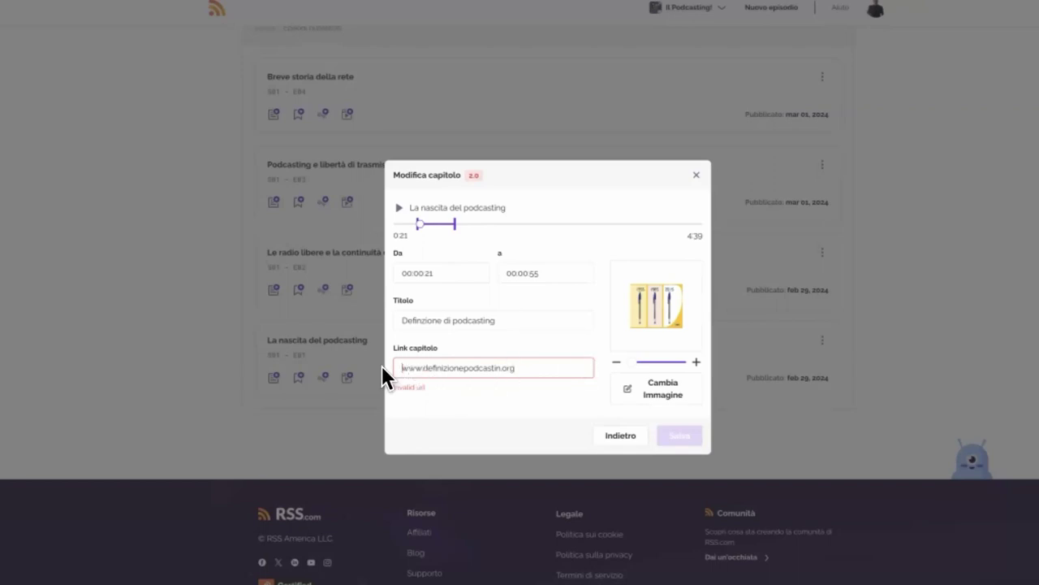
Step: Clear the chapter link, enlarge the chapter image to fill the frame's width, and save the chapter
{"action": "left_click_drag", "start_coordinate": [529, 366], "coordinate": [322, 361]}
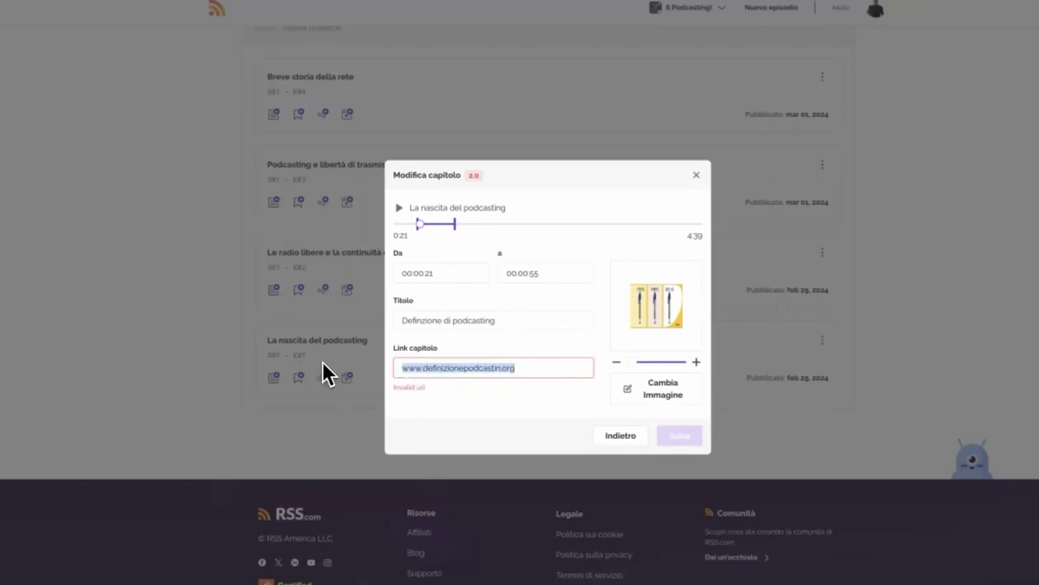
{"action": "key", "text": "BackSpace"}
{"action": "left_click", "coordinate": [480, 396]}
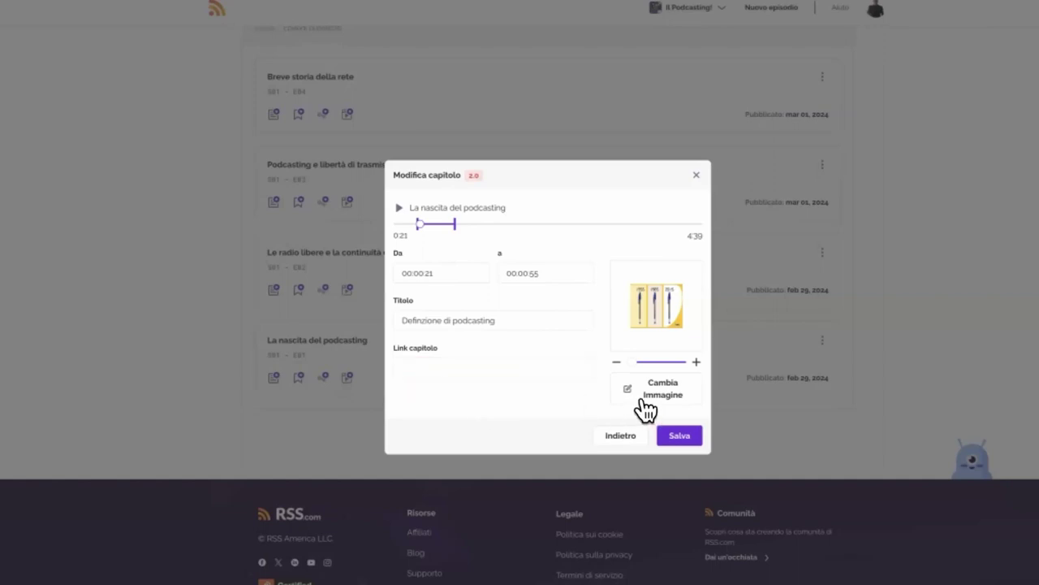
{"action": "left_click_drag", "start_coordinate": [633, 358], "coordinate": [668, 358]}
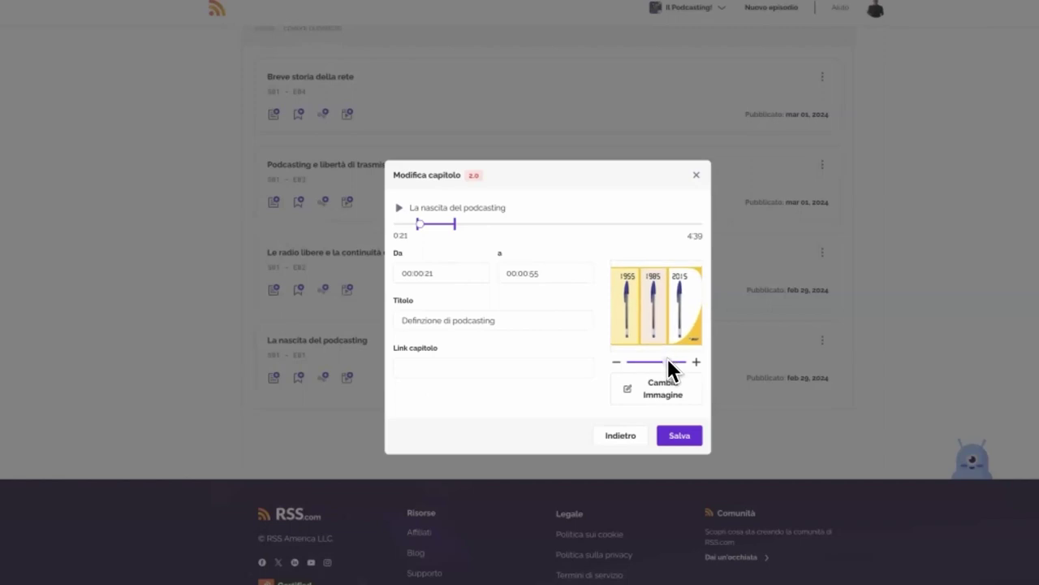
{"action": "left_click", "coordinate": [671, 441]}
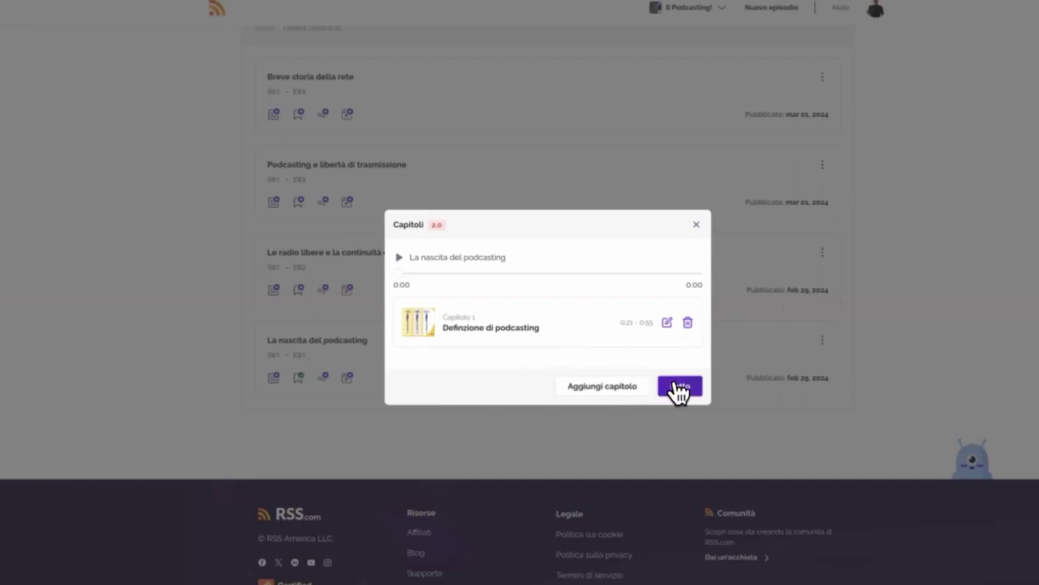
Step: Delete the chapter Definzione di podcasting, accepting the deletion, and close the episode's chapter editor
{"action": "left_click", "coordinate": [687, 323]}
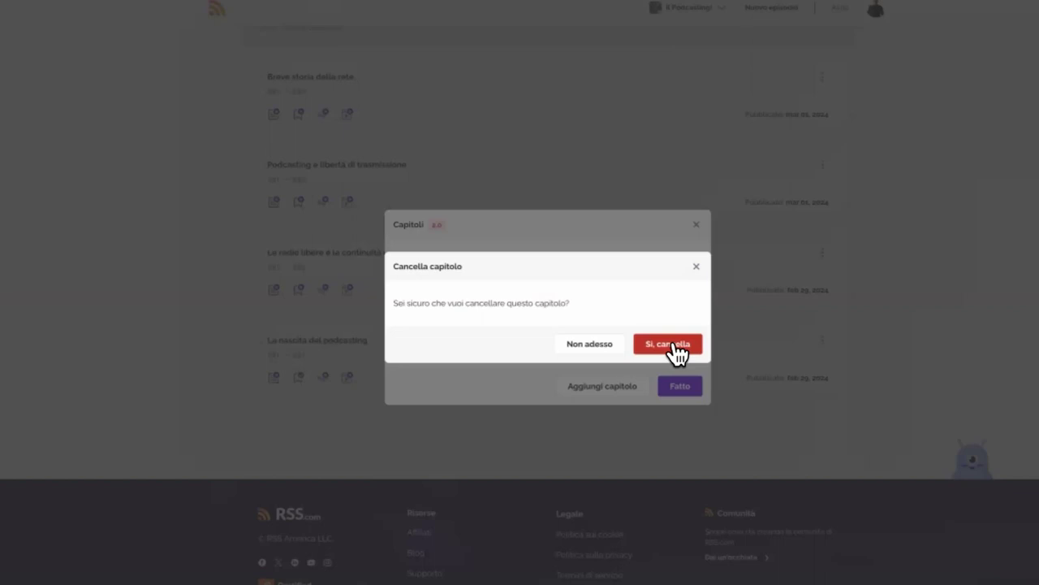
{"action": "left_click", "coordinate": [673, 343]}
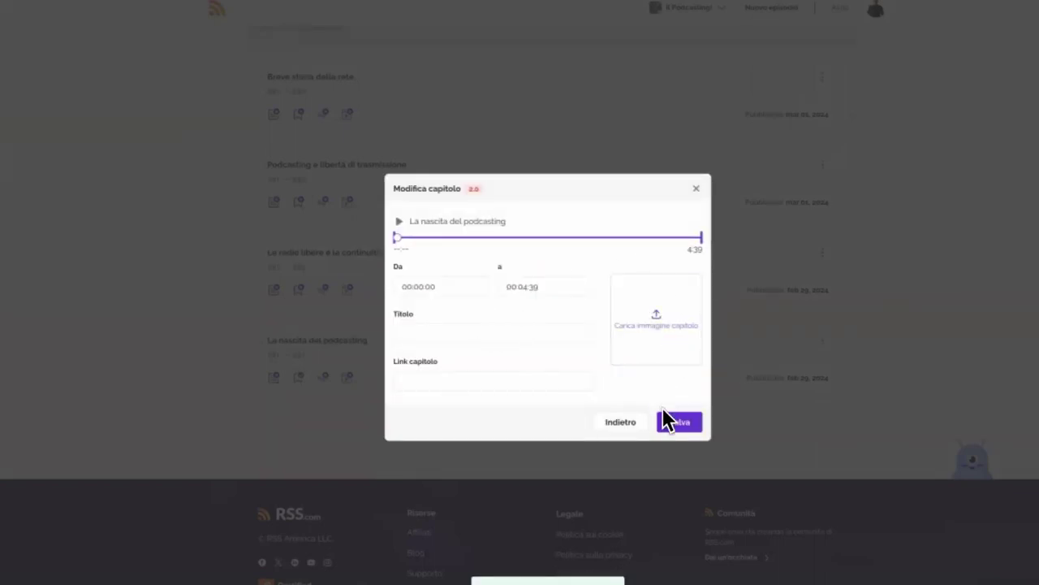
{"action": "left_click", "coordinate": [623, 423]}
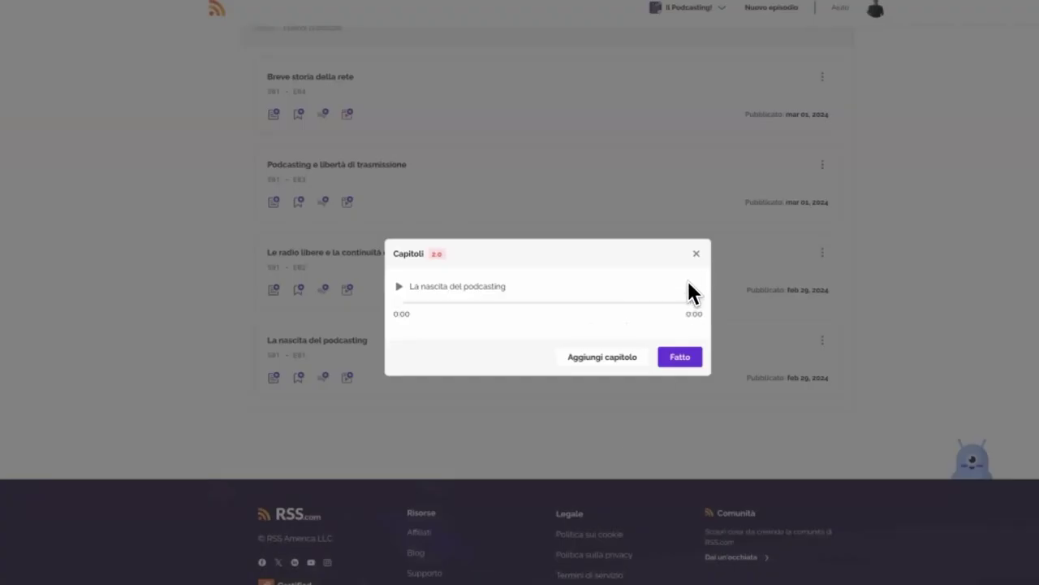
{"action": "left_click", "coordinate": [695, 254]}
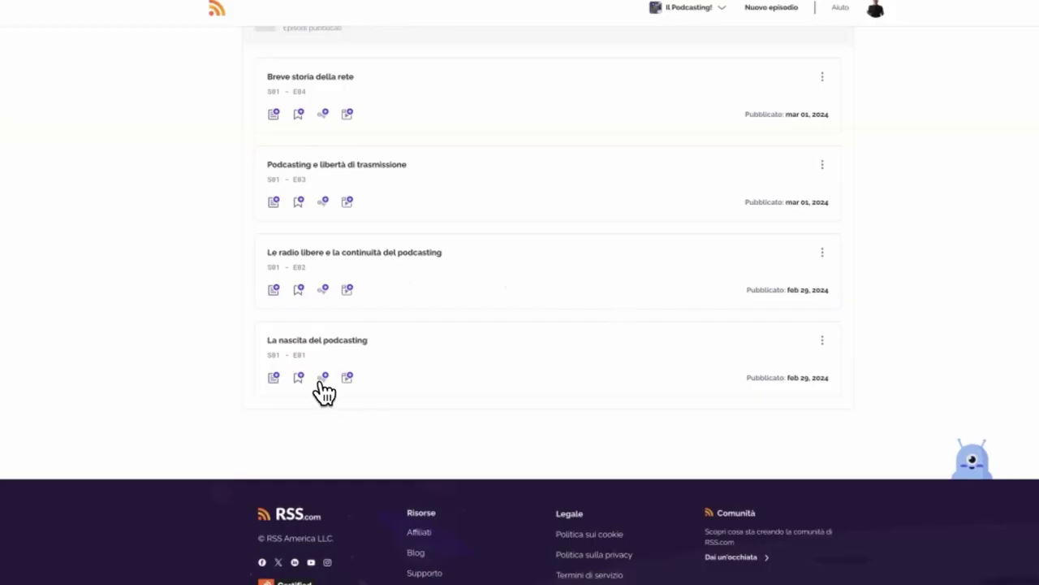
{"action": "left_click", "coordinate": [299, 379]}
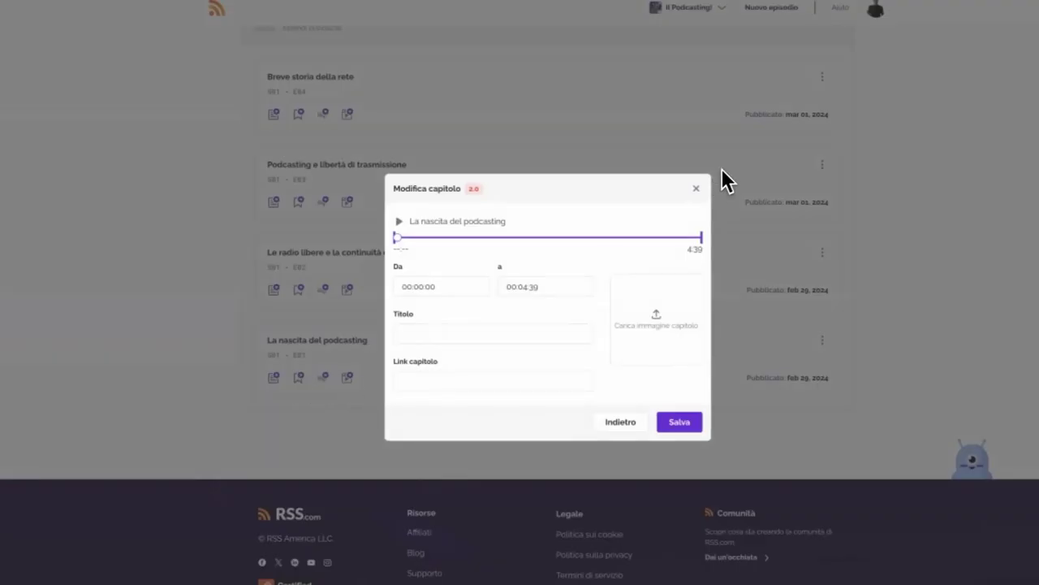
{"action": "left_click", "coordinate": [697, 188]}
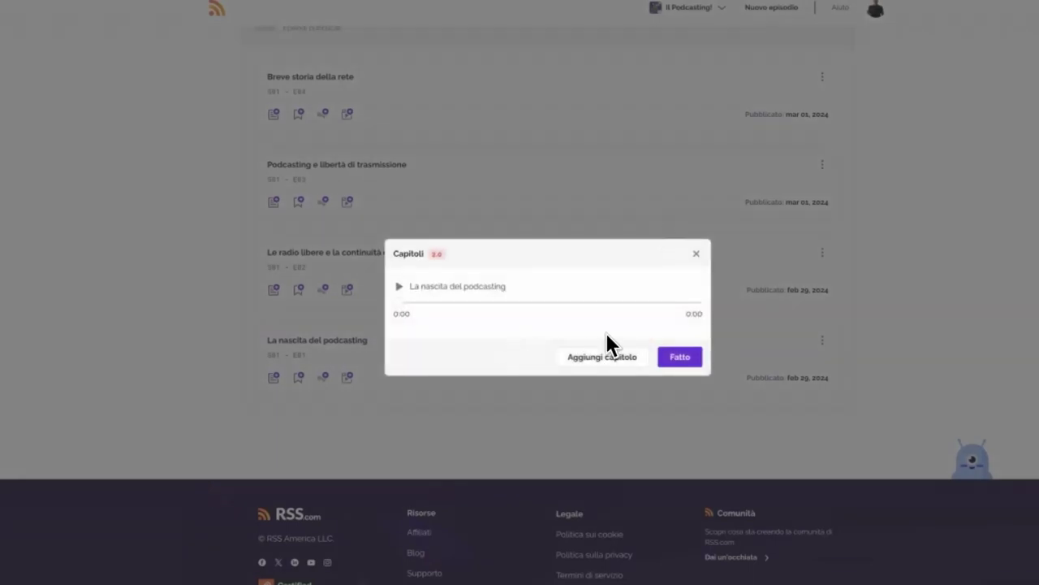
{"action": "left_click", "coordinate": [696, 254]}
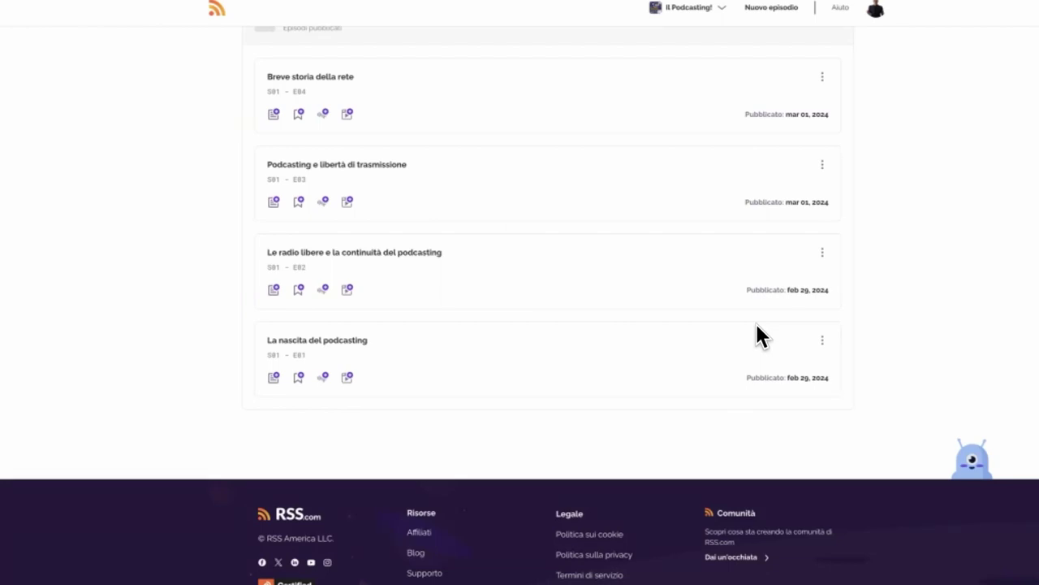
Step: Examine the new soundbite form for La nascita del podcasting, moving playback to 3:07, and close it without saving
{"action": "scroll", "coordinate": [590, 387], "scroll_direction": "up", "scroll_amount": 1}
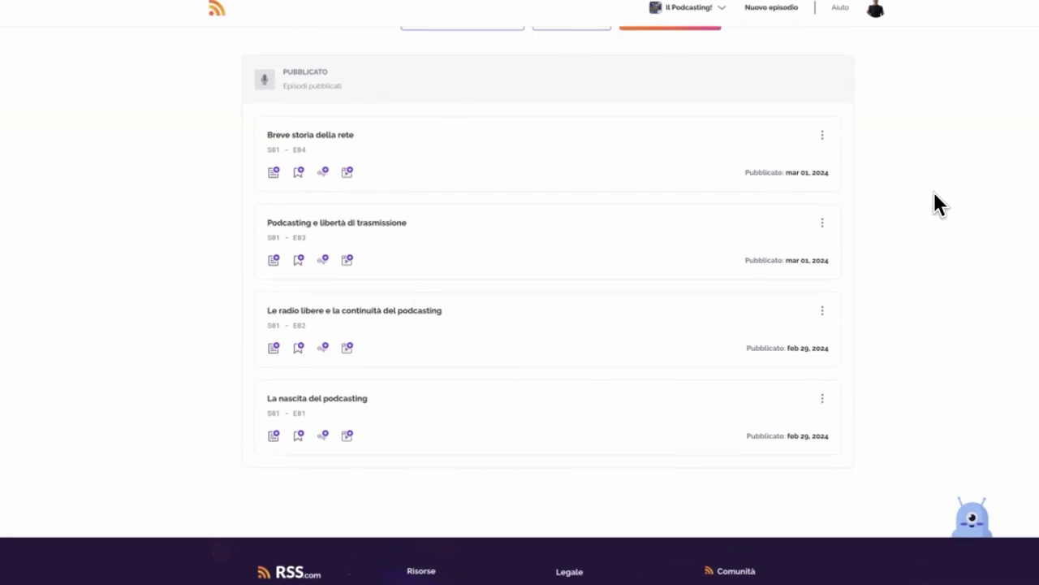
{"action": "scroll", "coordinate": [934, 213], "scroll_direction": "down", "scroll_amount": 1}
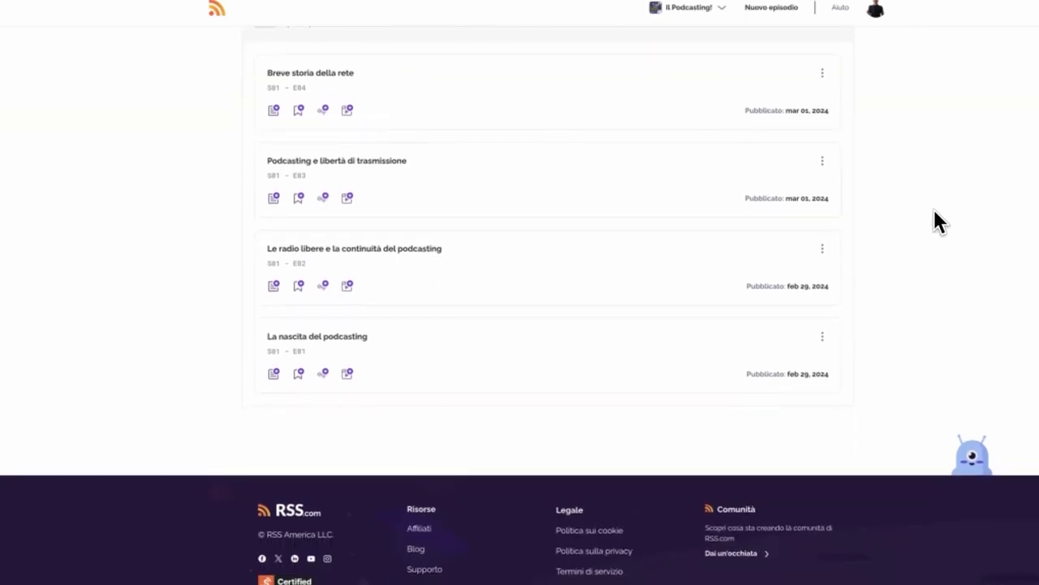
{"action": "left_click", "coordinate": [321, 373]}
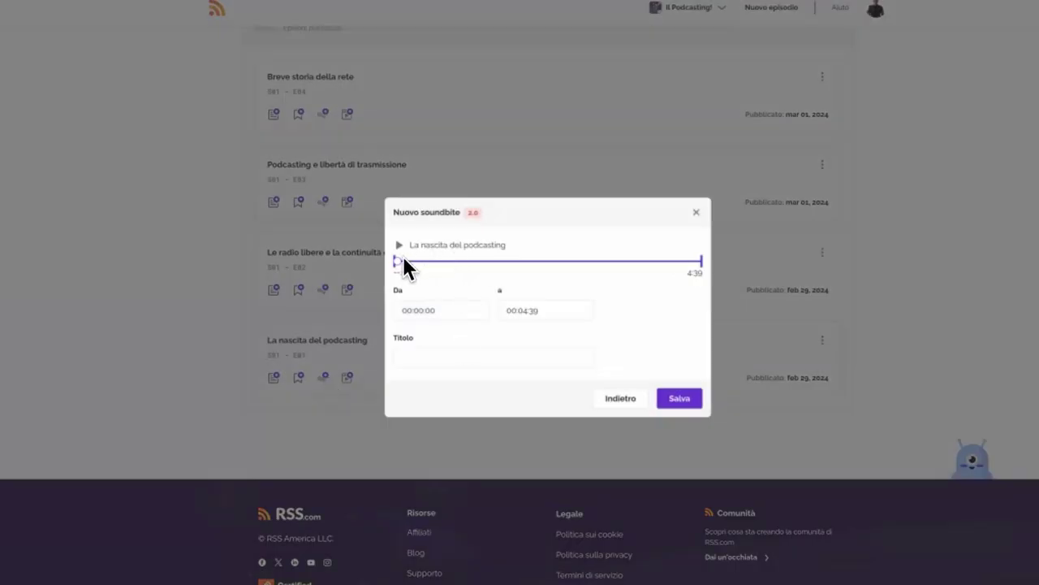
{"action": "left_click_drag", "start_coordinate": [435, 261], "coordinate": [649, 262]}
{"action": "left_click", "coordinate": [599, 261]}
{"action": "double_click", "coordinate": [434, 310]}
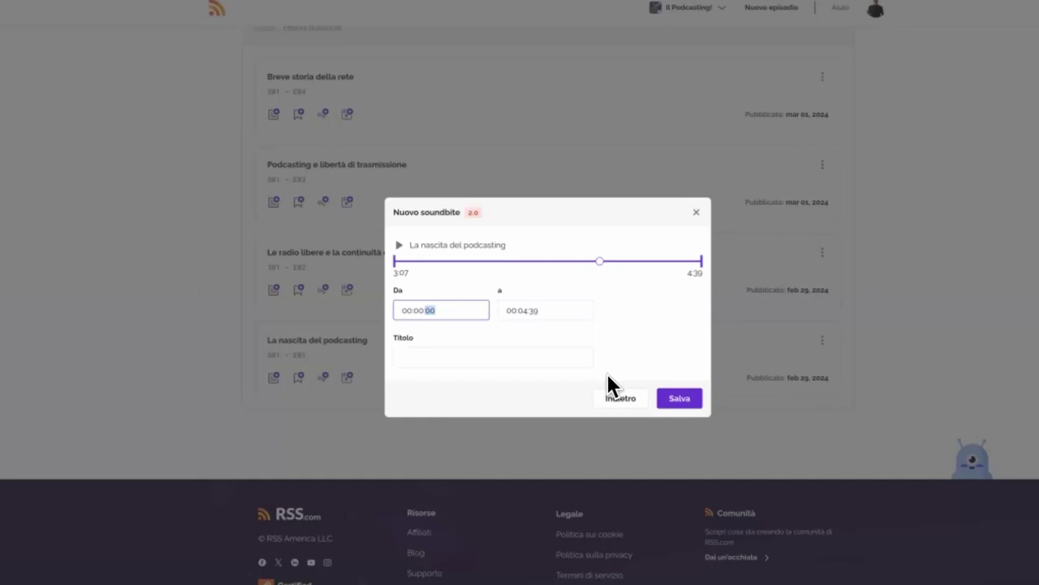
{"action": "left_click", "coordinate": [458, 212]}
{"action": "left_click_drag", "start_coordinate": [458, 212], "coordinate": [423, 212]}
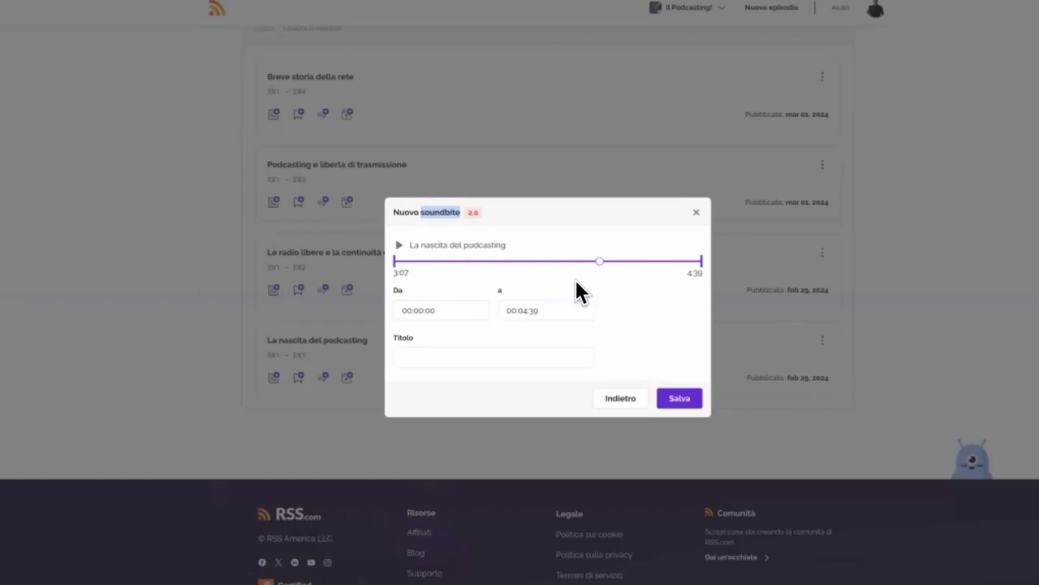
{"action": "left_click", "coordinate": [697, 212]}
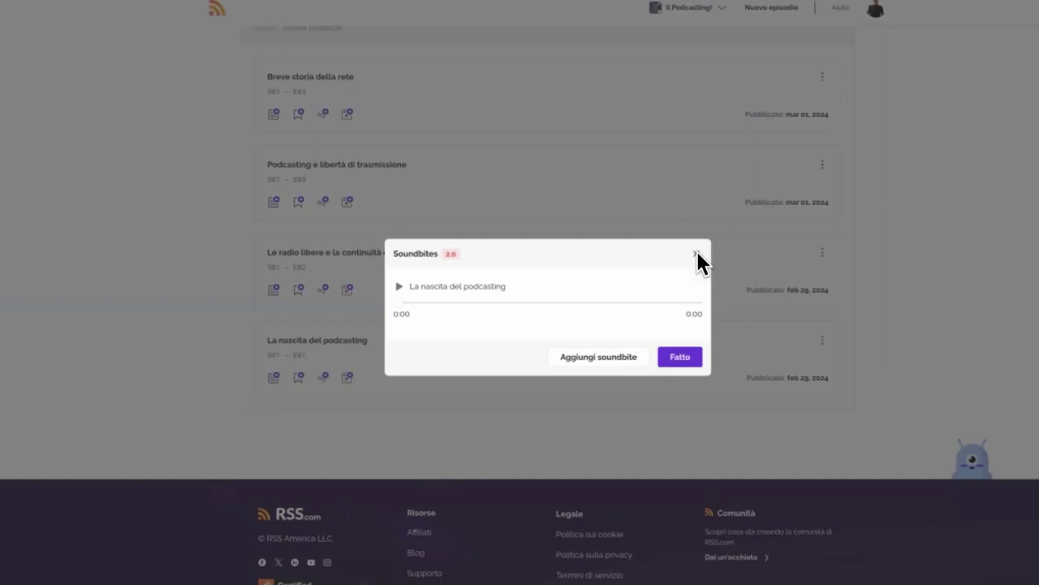
{"action": "left_click", "coordinate": [696, 253]}
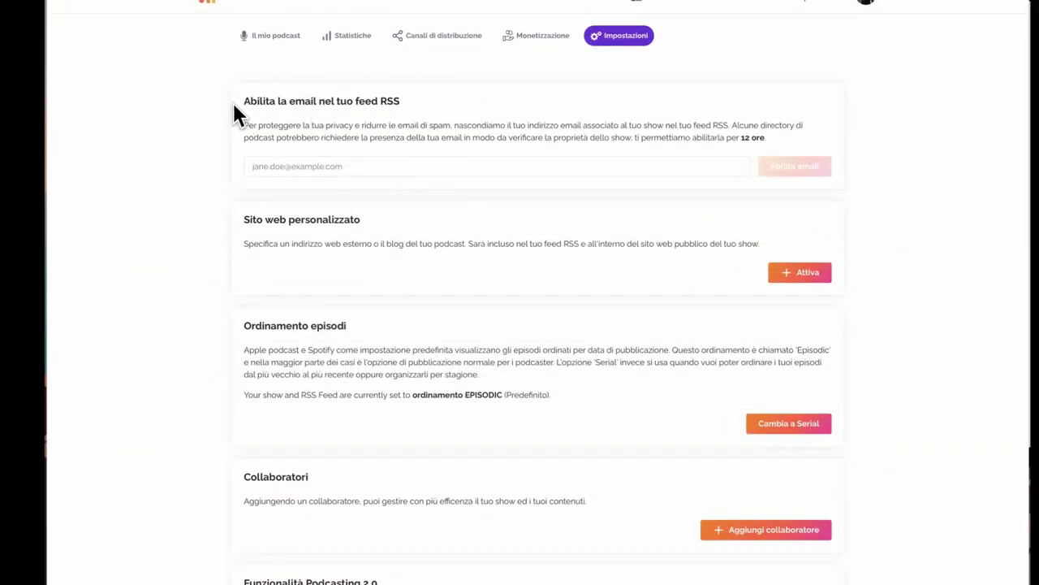
Step: Fill in the contact's e-mail in the setting that enables an e-mail in the RSS feed
{"action": "left_click", "coordinate": [285, 166]}
{"action": "left_click", "coordinate": [290, 186]}
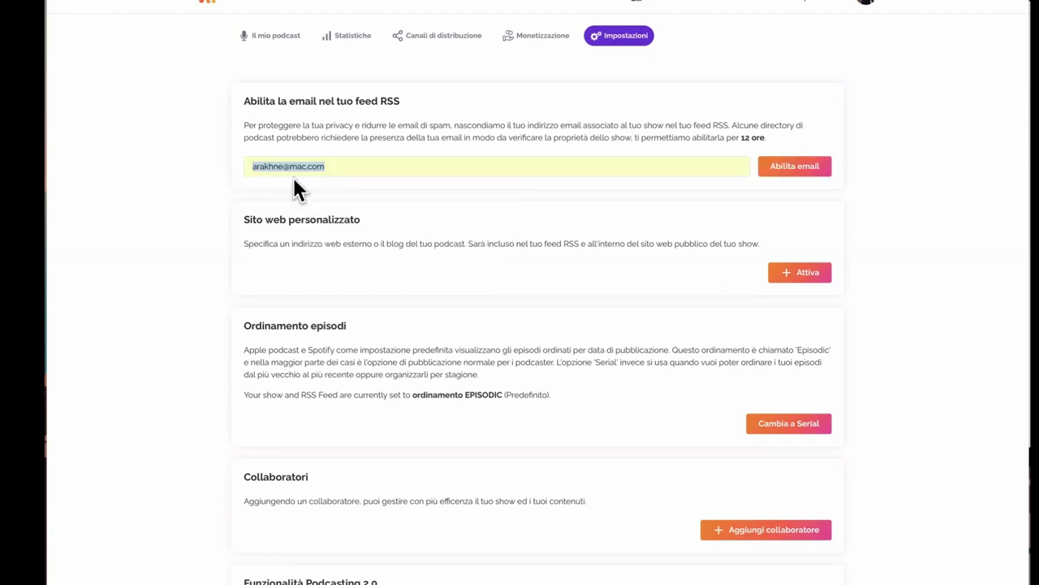
{"action": "left_click", "coordinate": [348, 166]}
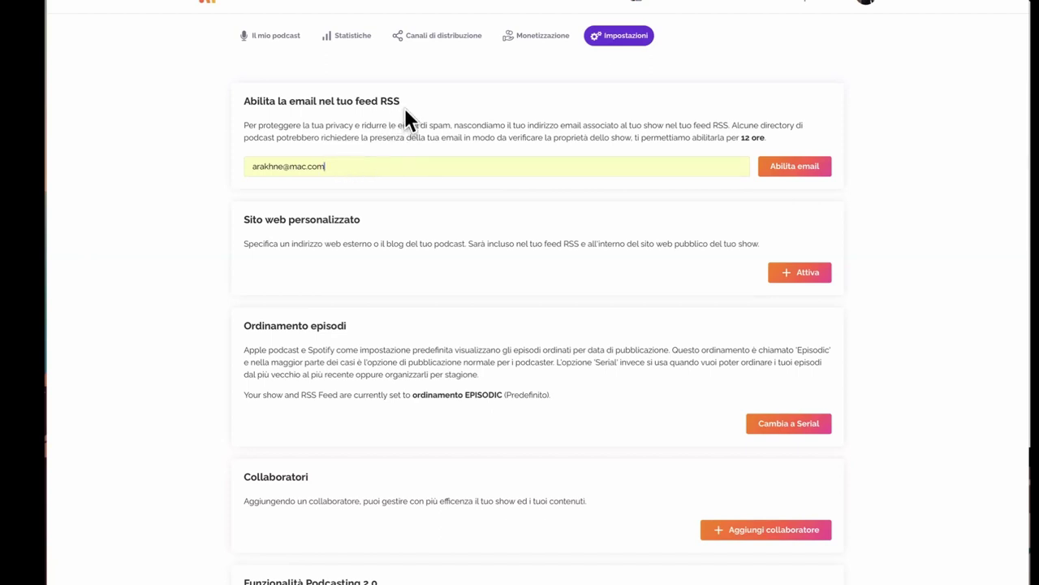
Step: Examine the RSS feed e-mail setting and its time limit, and look over the remaining podcast settings
{"action": "left_click_drag", "start_coordinate": [400, 98], "coordinate": [242, 101]}
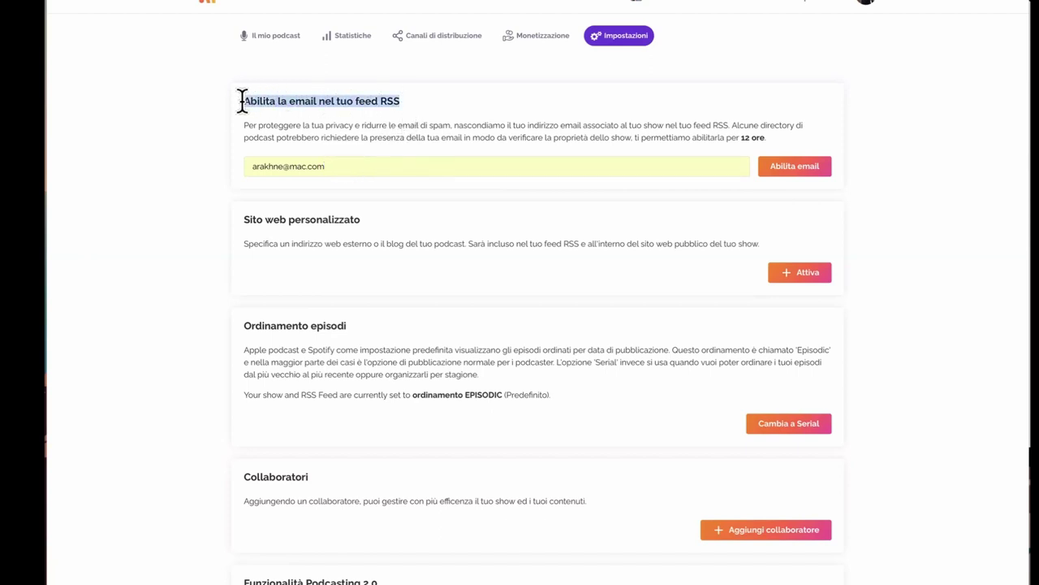
{"action": "left_click", "coordinate": [451, 137]}
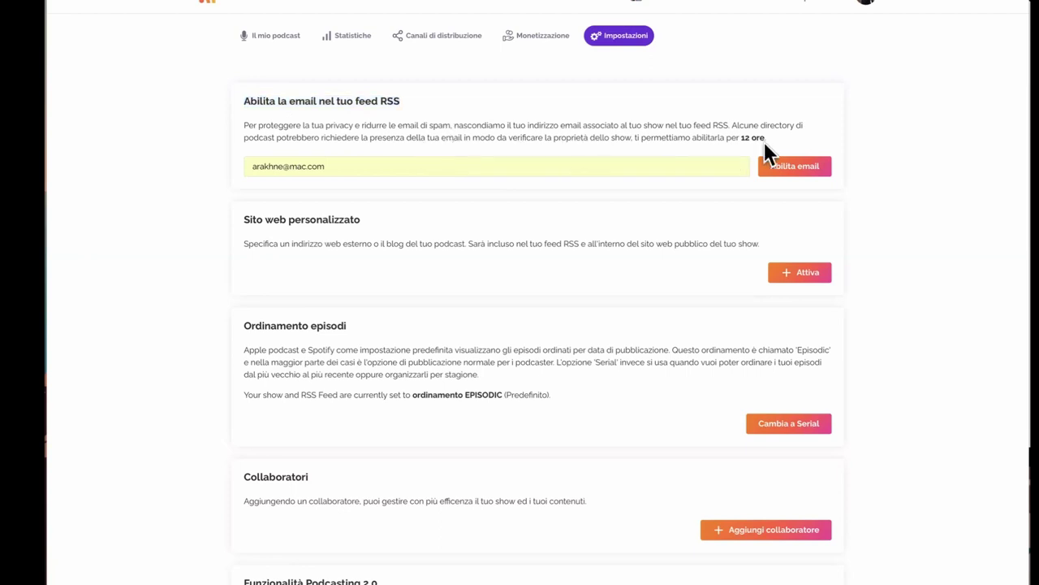
{"action": "left_click_drag", "start_coordinate": [741, 138], "coordinate": [766, 138]}
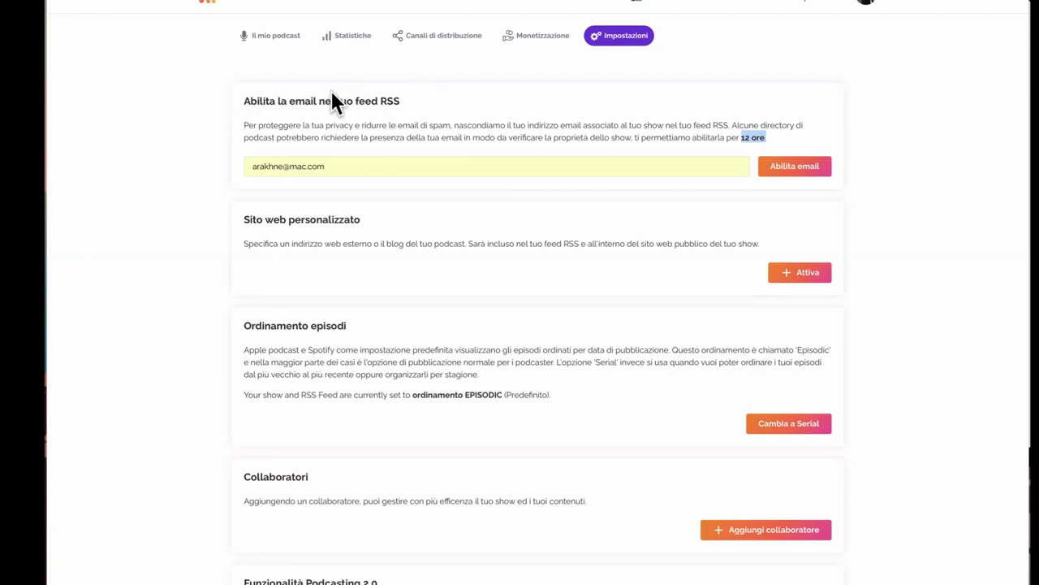
{"action": "left_click_drag", "start_coordinate": [332, 166], "coordinate": [230, 167]}
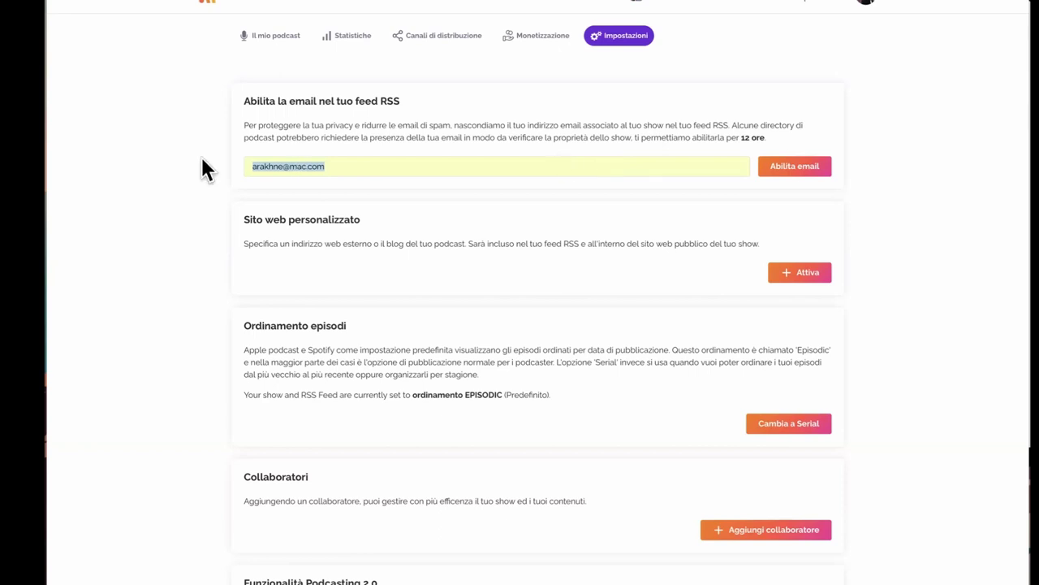
{"action": "left_click", "coordinate": [342, 166]}
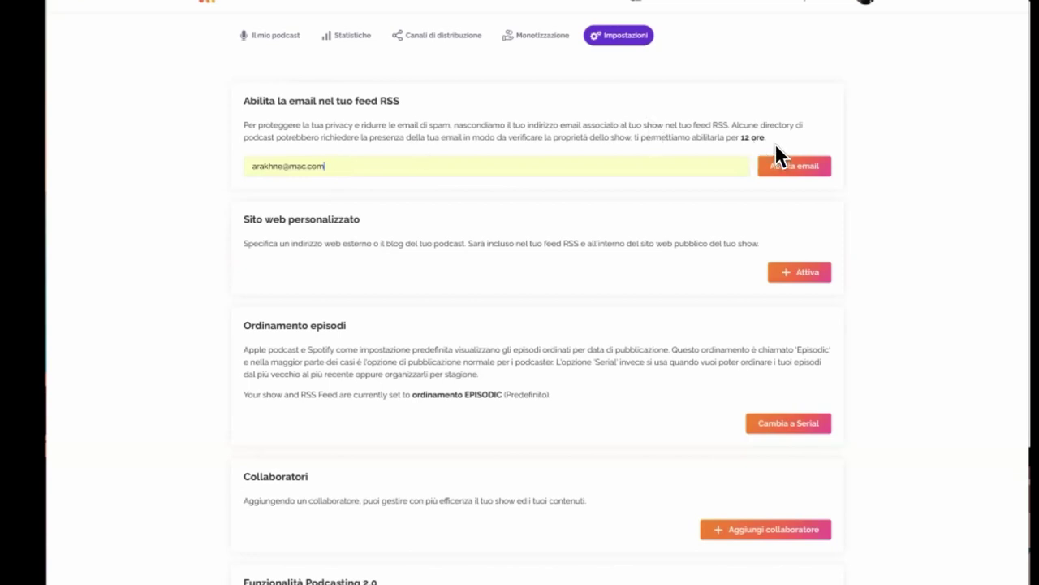
{"action": "left_click_drag", "start_coordinate": [741, 136], "coordinate": [765, 137]}
{"action": "left_click", "coordinate": [755, 138]}
{"action": "scroll", "coordinate": [571, 329], "scroll_direction": "down", "scroll_amount": 5}
{"action": "scroll", "coordinate": [571, 329], "scroll_direction": "up", "scroll_amount": 5}
{"action": "scroll", "coordinate": [548, 208], "scroll_direction": "down", "scroll_amount": 1}
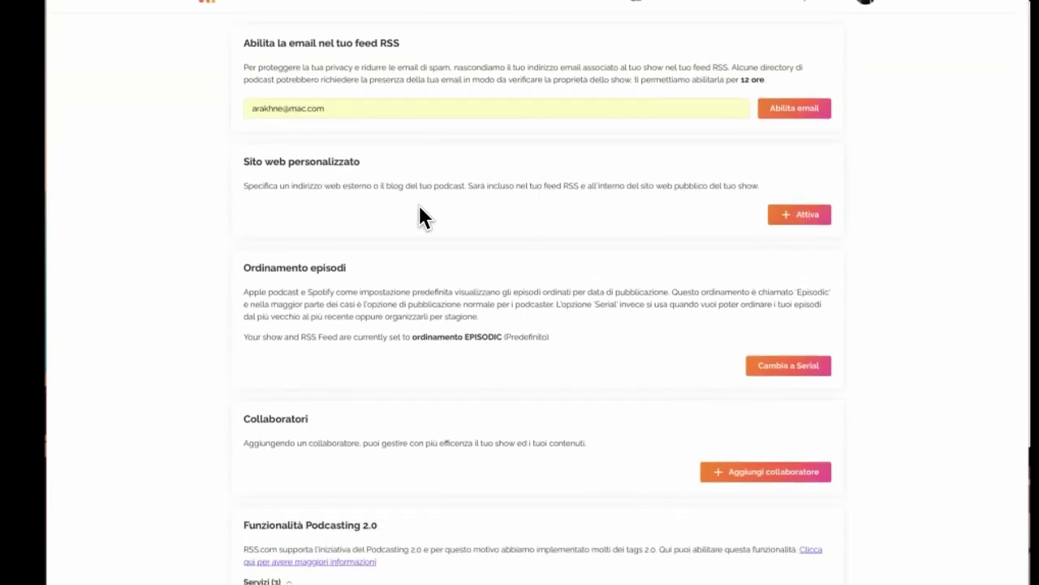
Step: Activate the custom website setting and enter the podcaster's personal website URL
{"action": "left_click", "coordinate": [804, 220]}
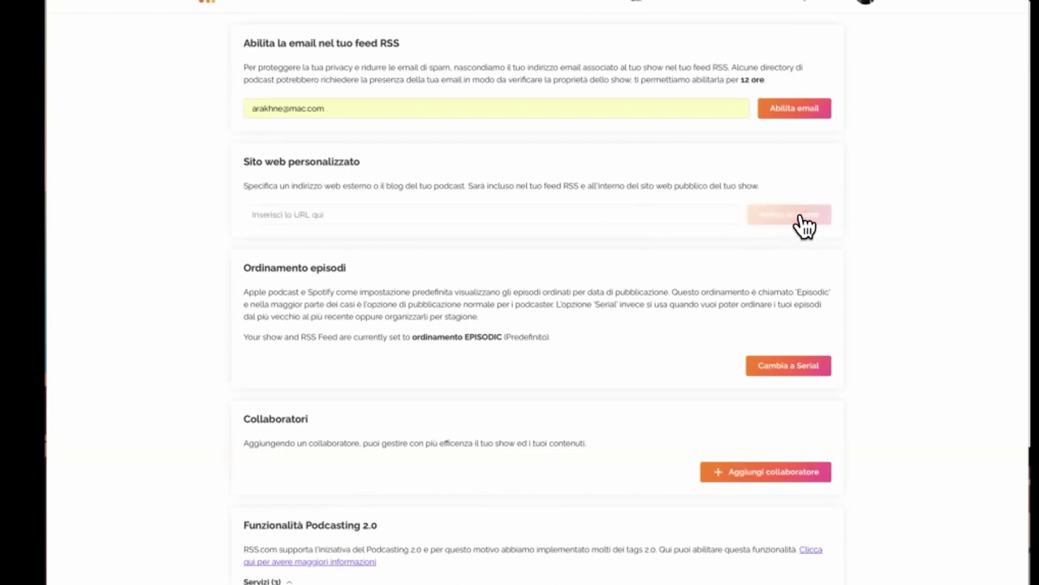
{"action": "left_click", "coordinate": [301, 214]}
{"action": "type", "text": "www.albertopian.it"}
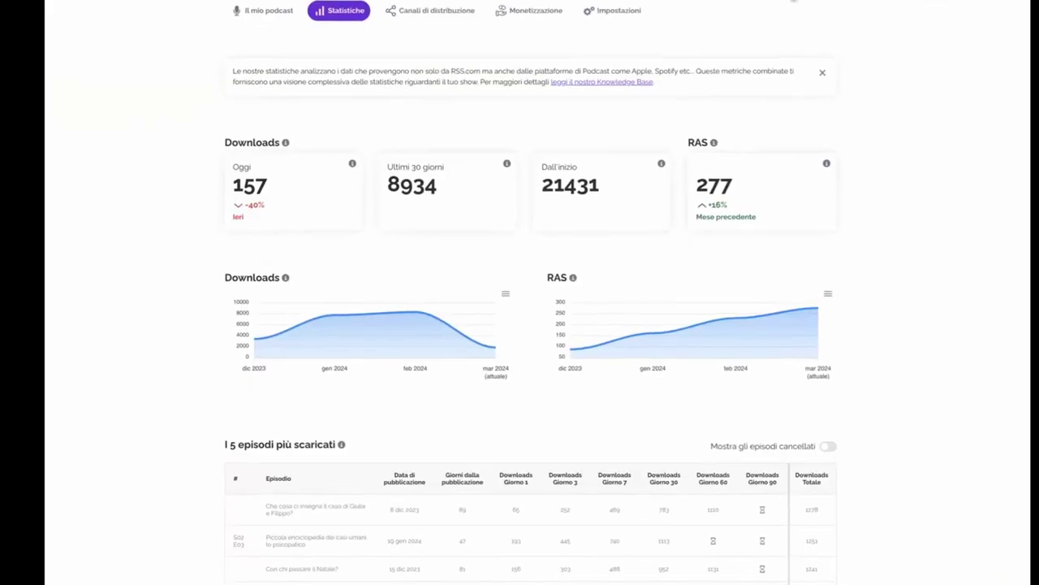
Step: Open the list of owned podcasts from the statistics page
{"action": "left_click", "coordinate": [642, 2]}
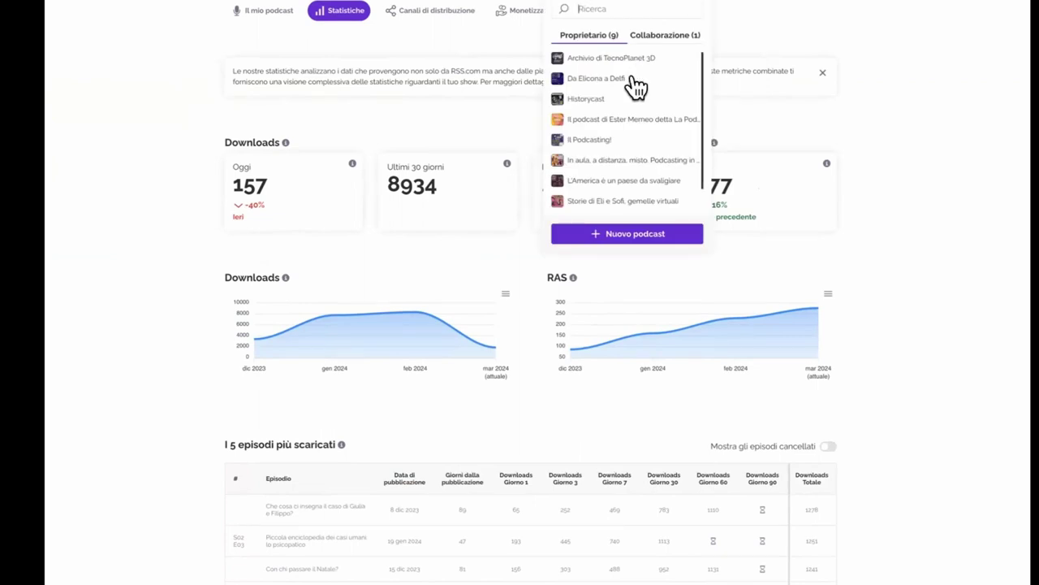